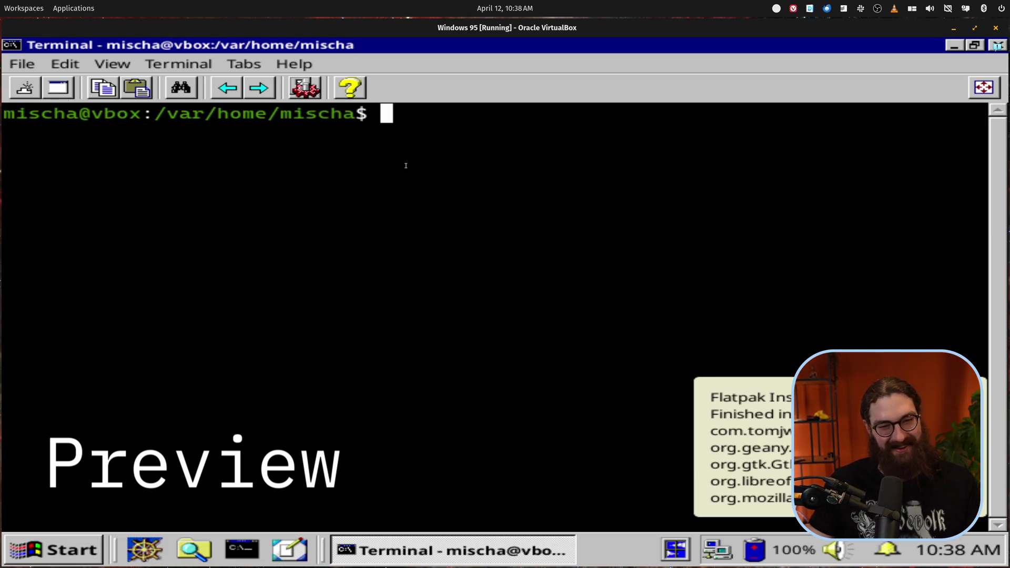
Change to the root directory with cd / and enter ls to list it
text(cd /)
key(Return)
text(ls)
key(Return)
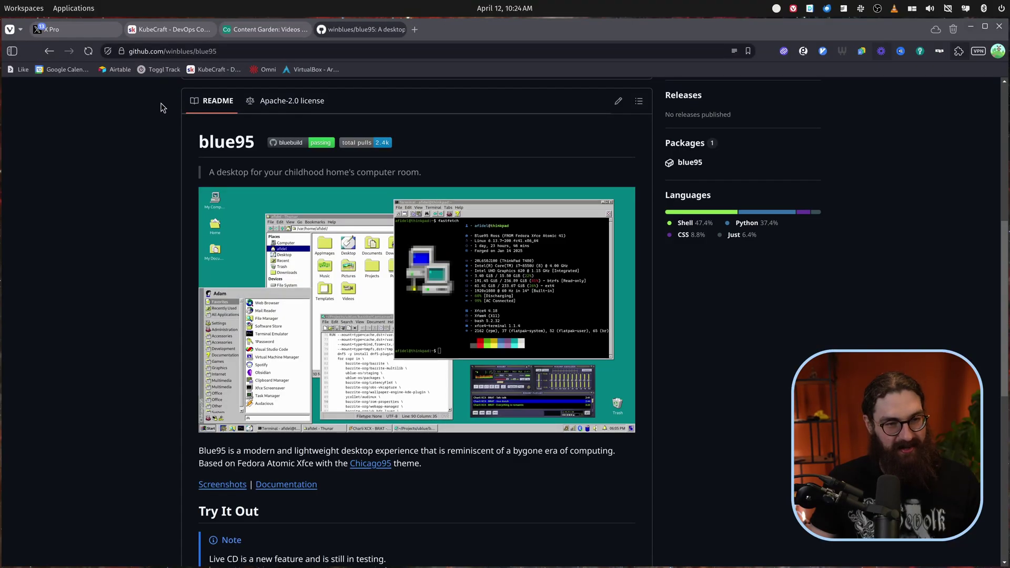
Highlight the tagline 'A desktop for your childhood home's computer room.' and scroll the README briefly
drag(209, 142, 256, 143)
click(253, 172)
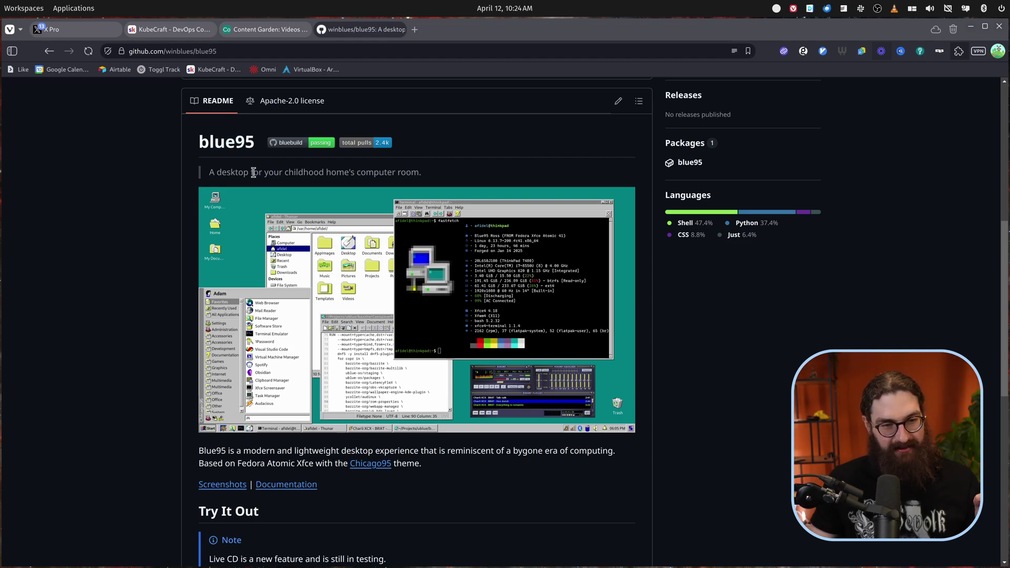
drag(213, 175, 434, 177)
scroll(673, 315, down, 2)
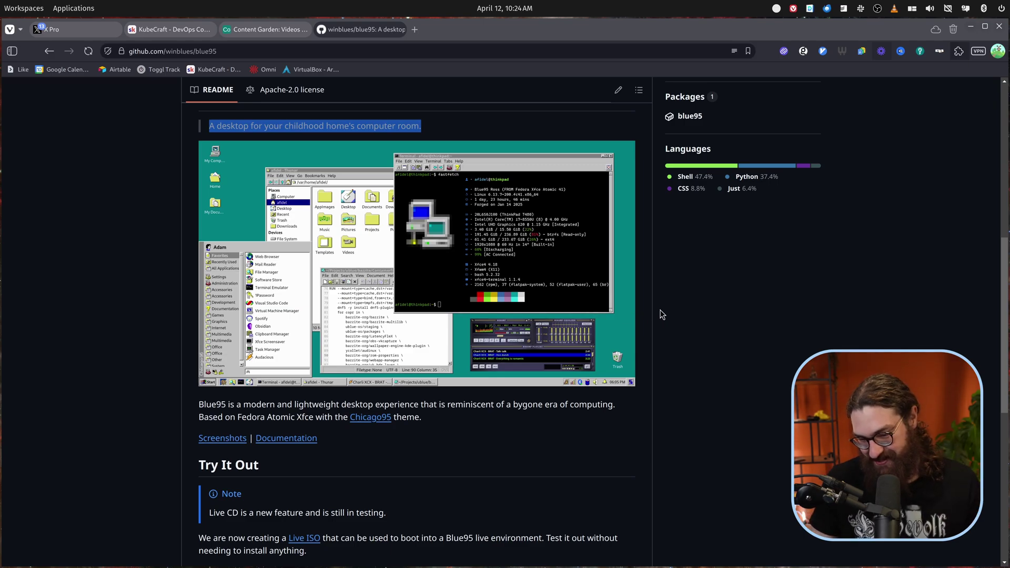
scroll(630, 305, up, 1)
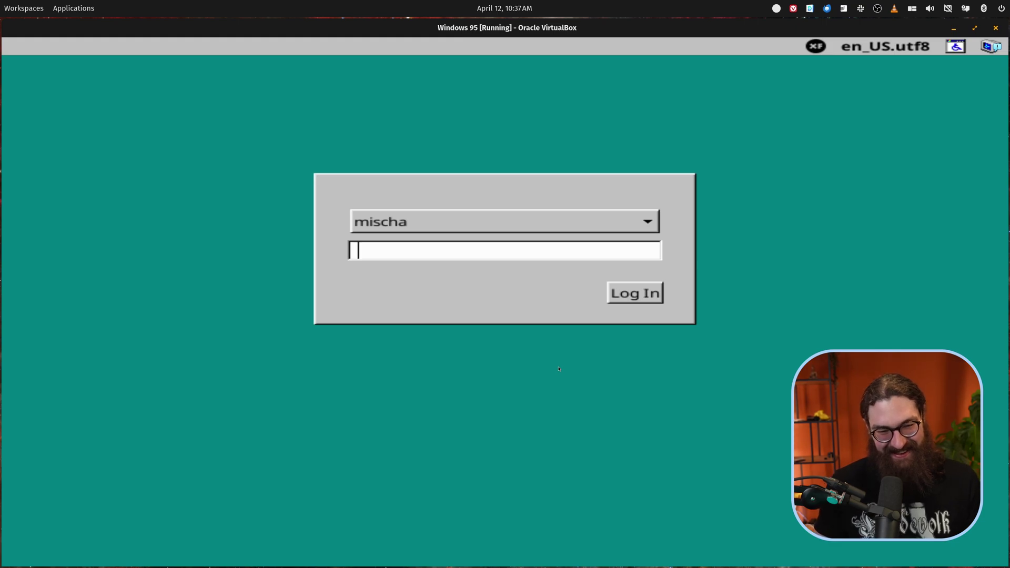
Enter the account password at the LightDM login screen to log in
text(********)
key(Return)
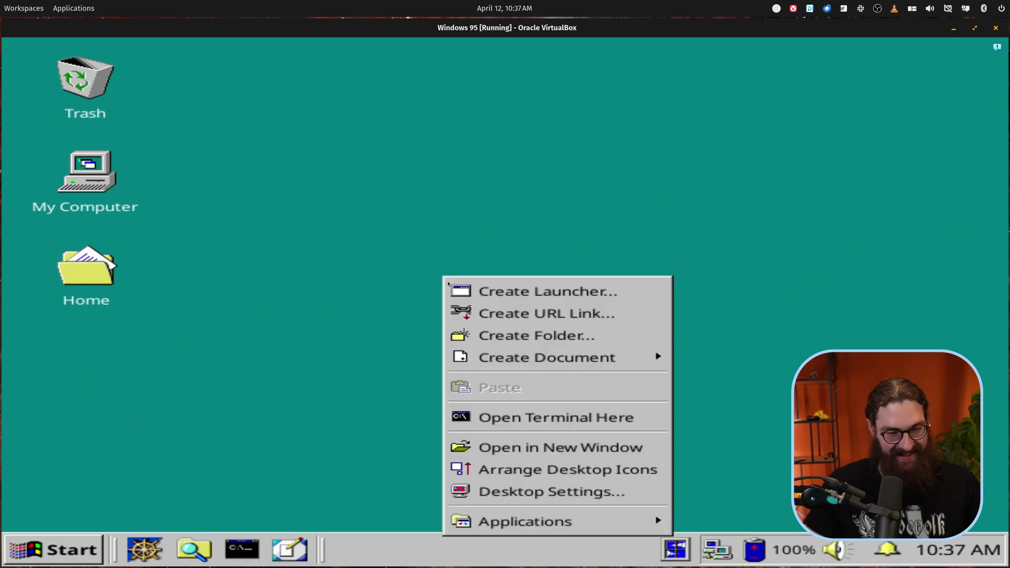
right_click(384, 280)
click(225, 315)
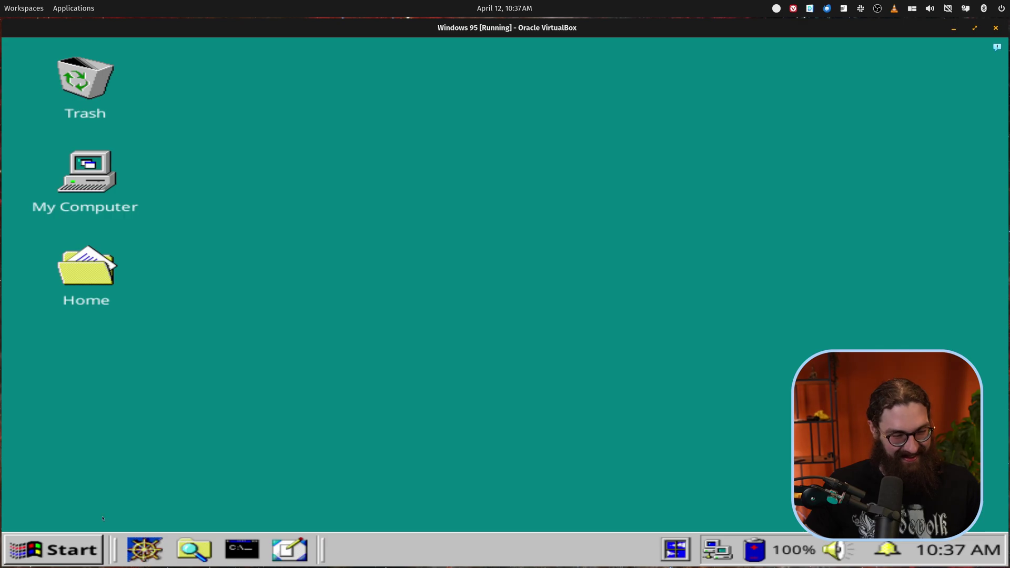
click(82, 541)
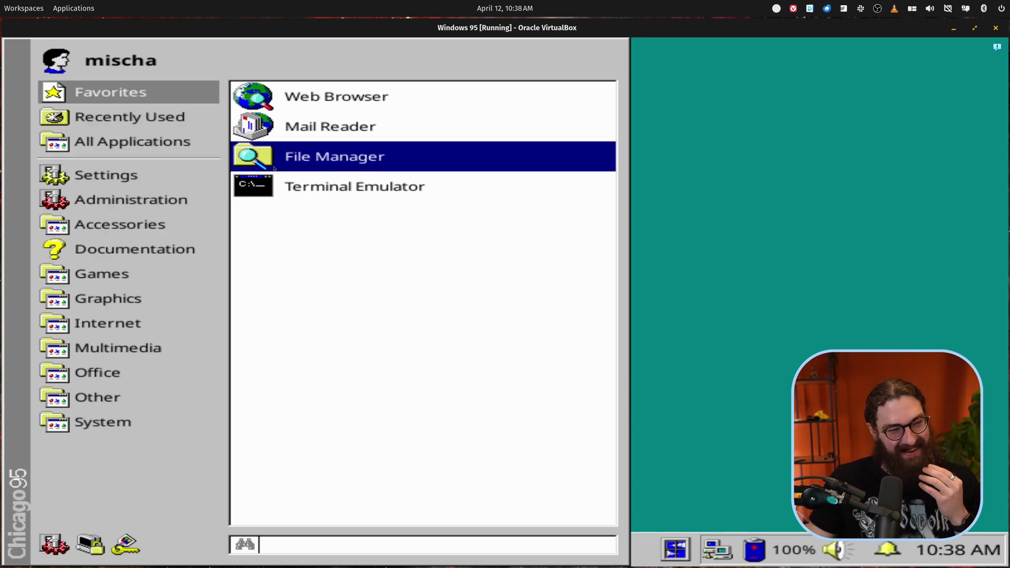
click(741, 205)
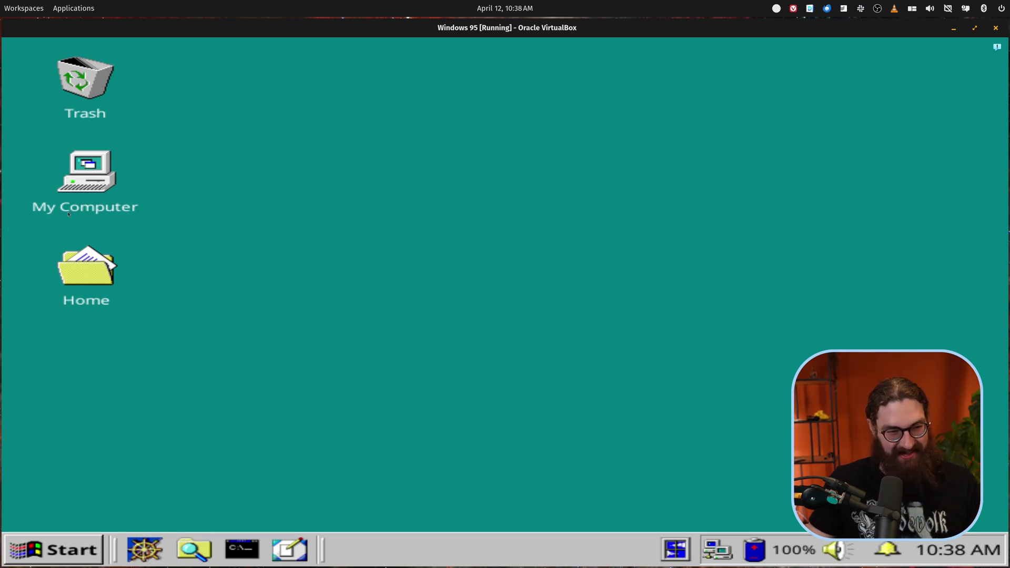
drag(98, 132, 168, 447)
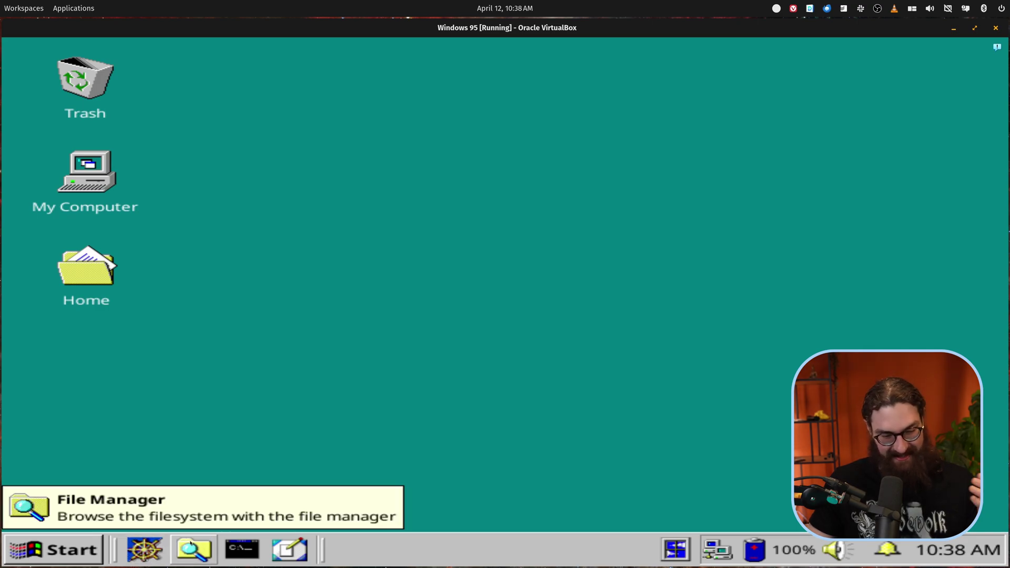
In a new terminal, list the root directory with cd / and ls, then close it and open Start
click(241, 549)
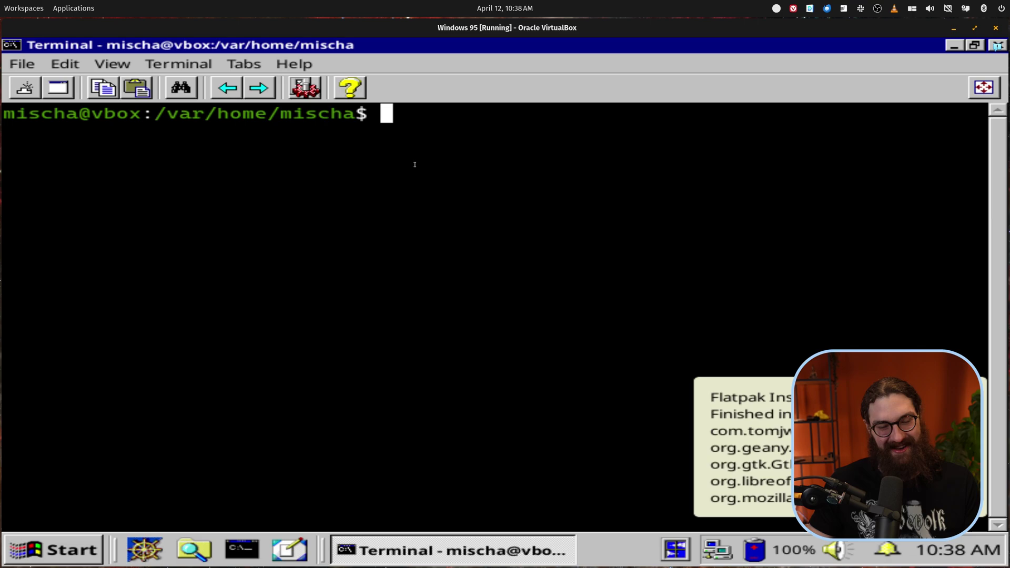
text(ls)
key(BackSpace)
key(BackSpace)
text(cd /)
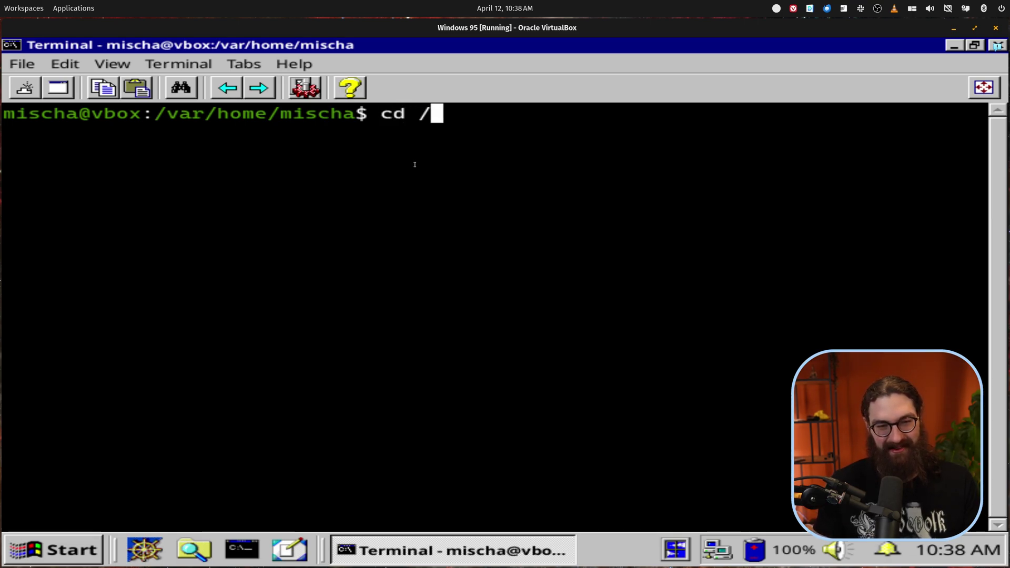
key(Return)
text(ls)
key(Return)
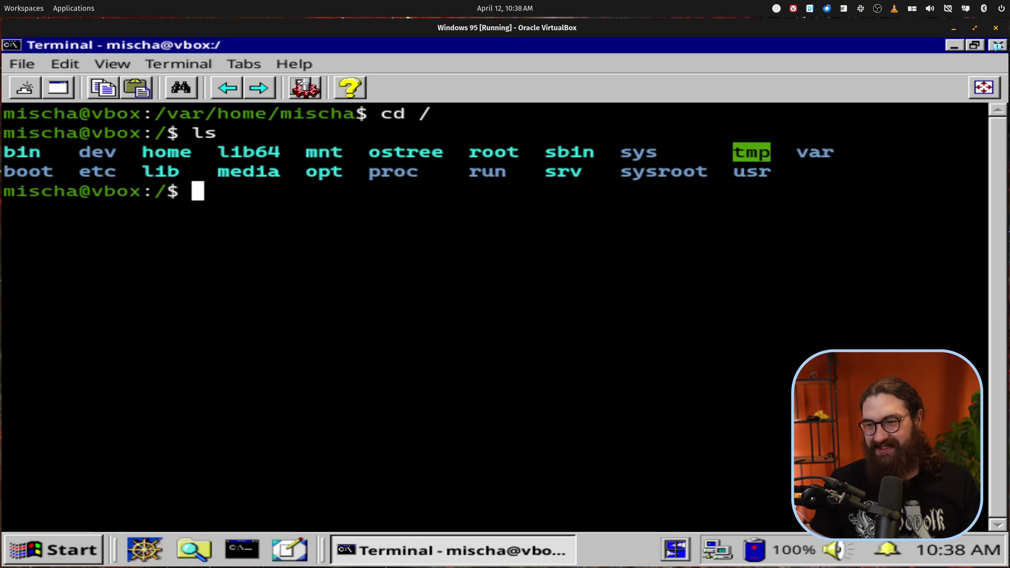
click(999, 46)
click(52, 550)
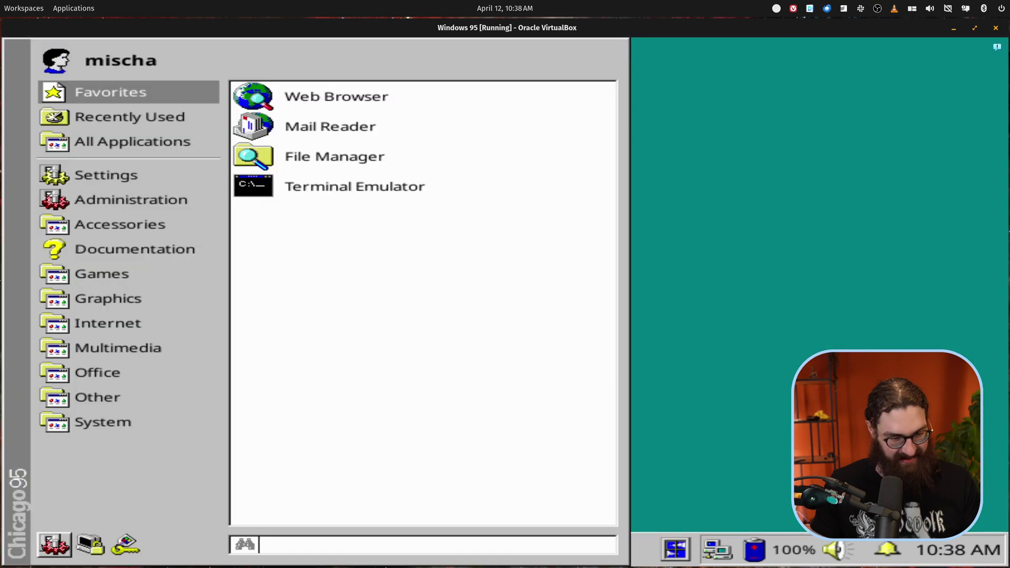
In Settings > Display, apply and keep a 1600x900 resolution, then close the window
click(177, 227)
click(105, 175)
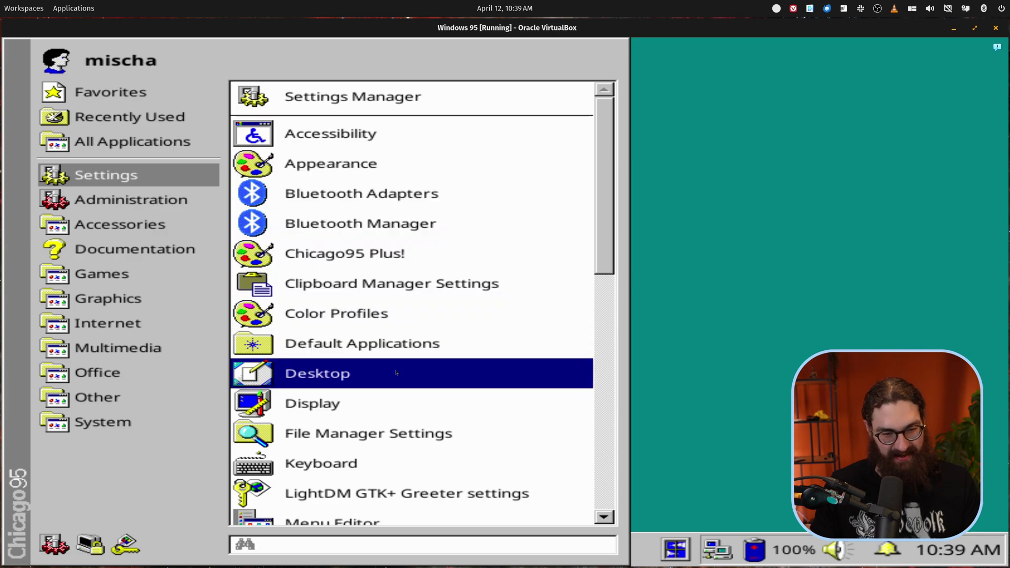
click(399, 402)
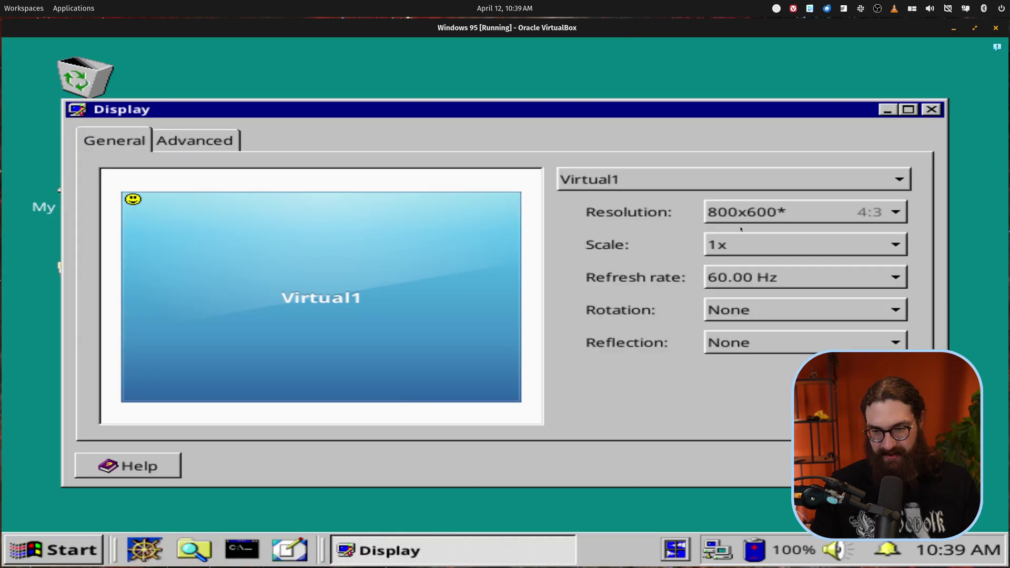
click(779, 218)
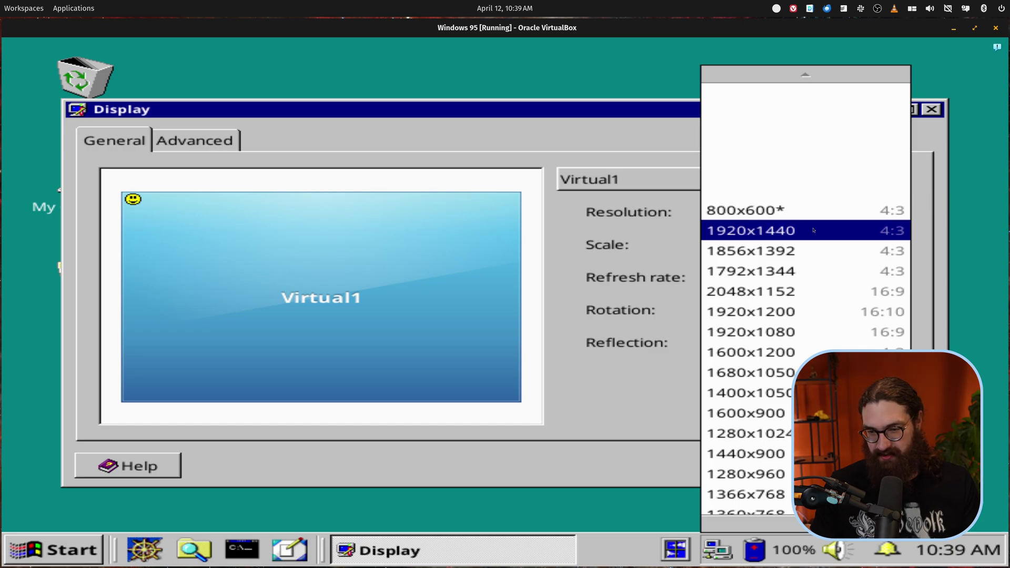
click(814, 230)
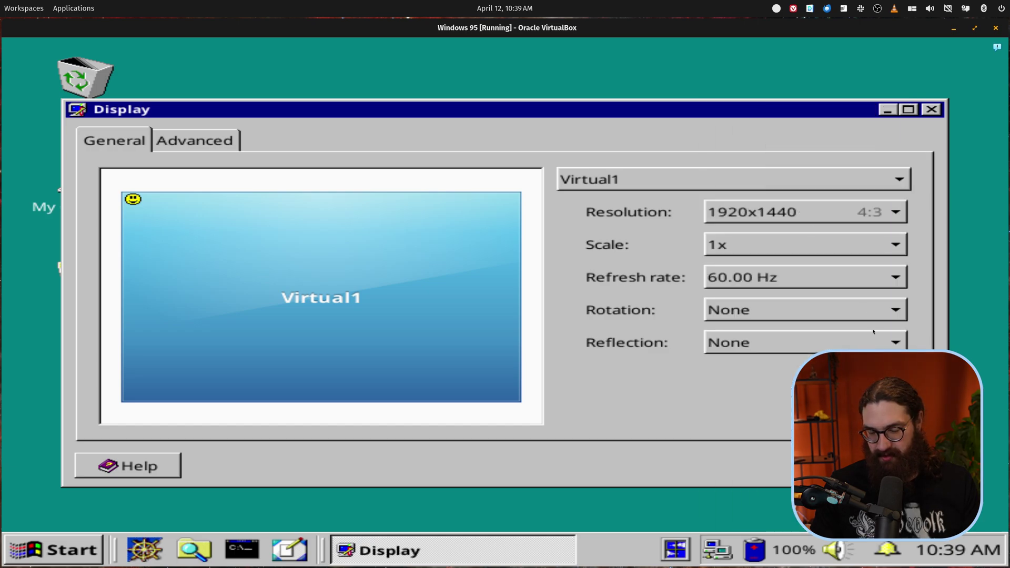
click(809, 224)
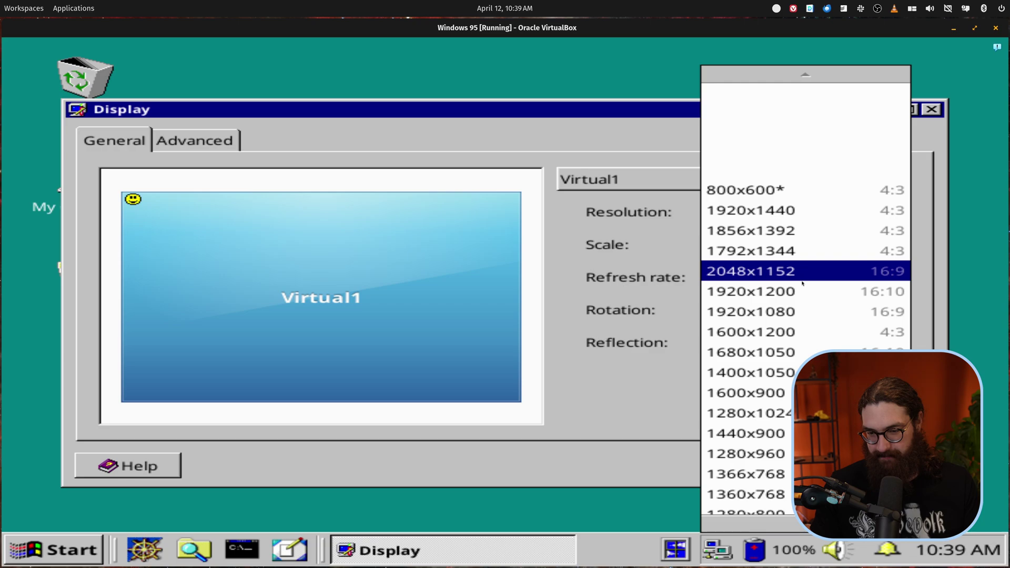
click(810, 393)
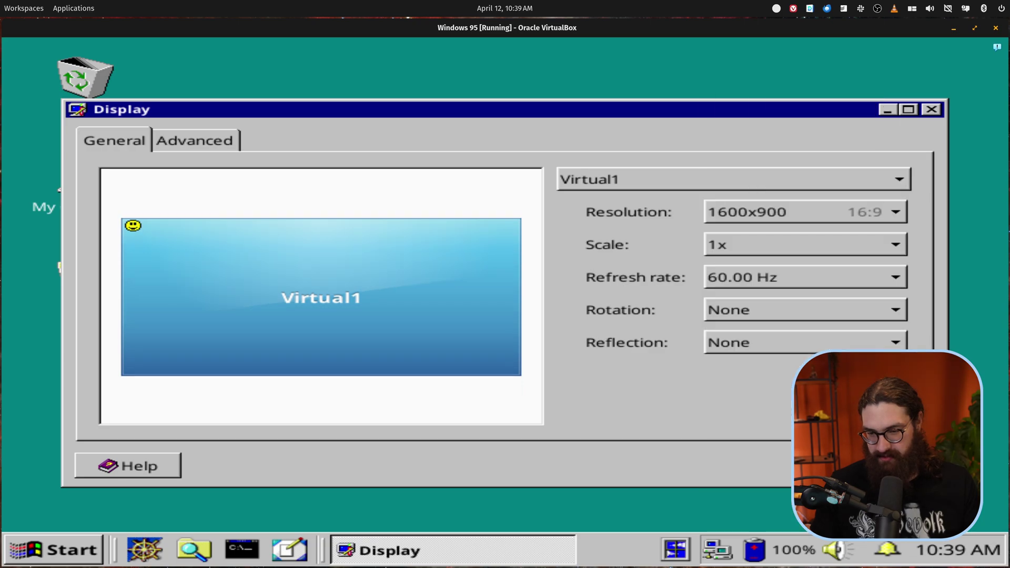
click(872, 377)
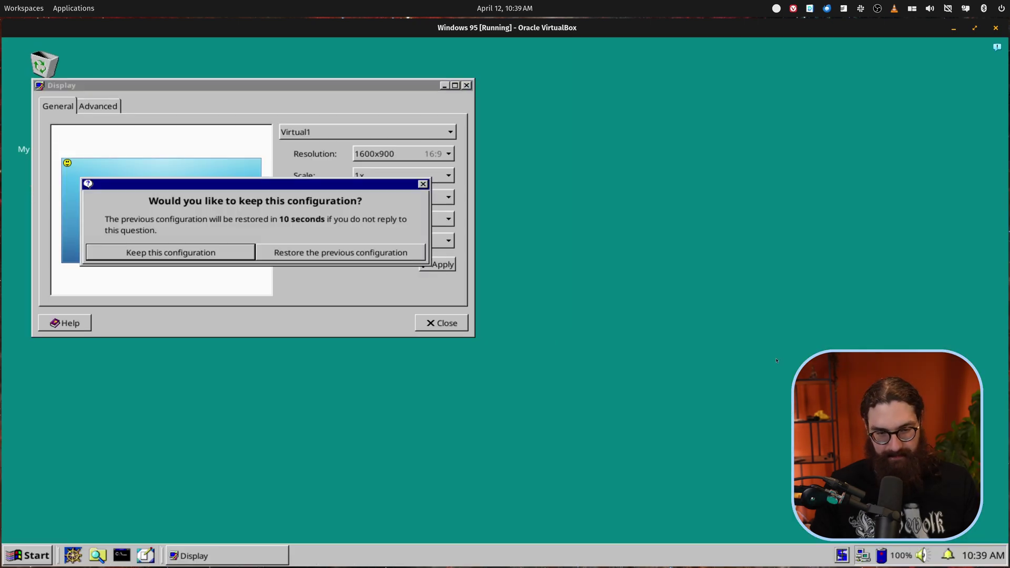
click(160, 254)
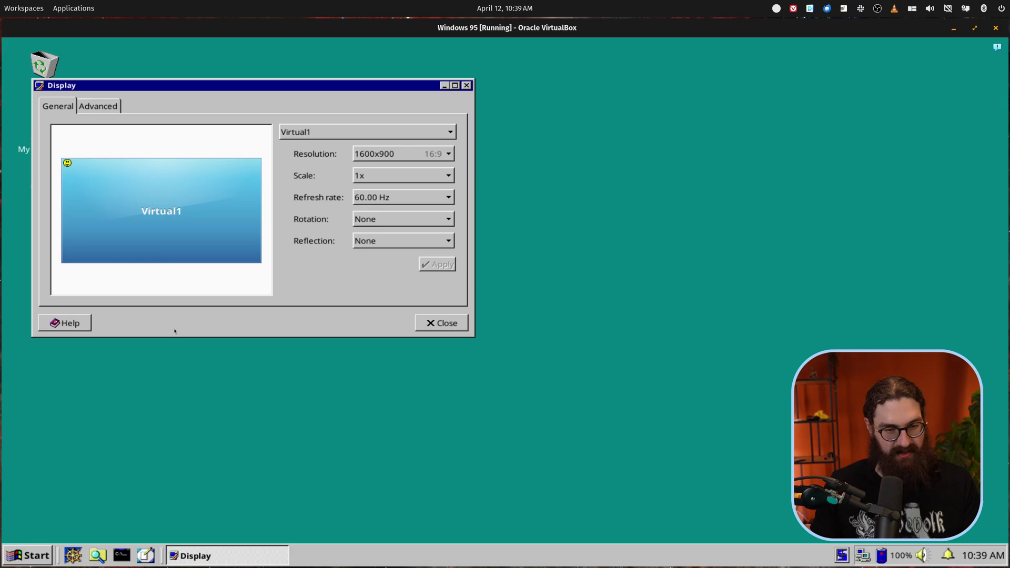
click(448, 325)
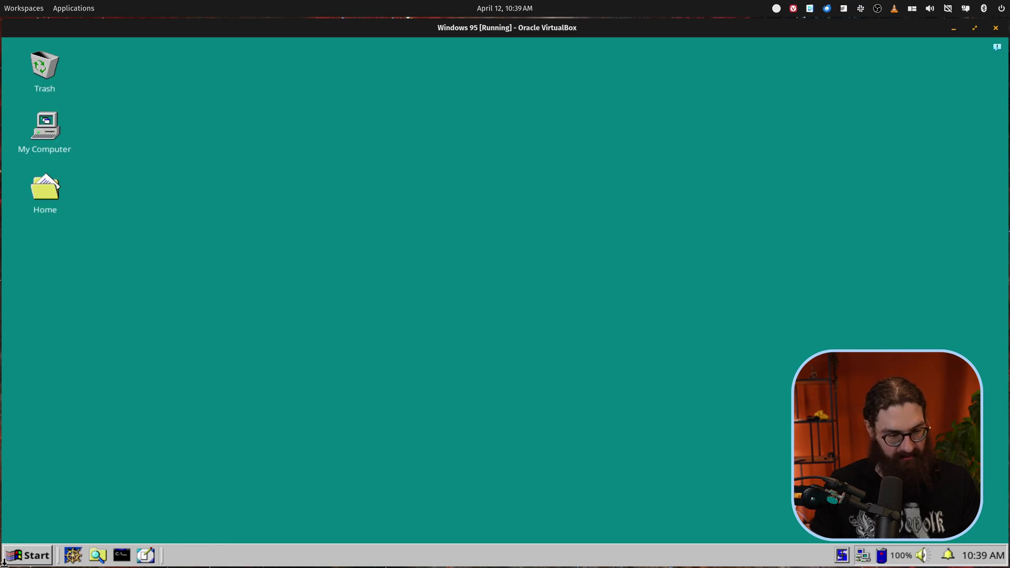
Start Pale Moon from the taskbar's Web Browser quick-launch icon
click(5, 559)
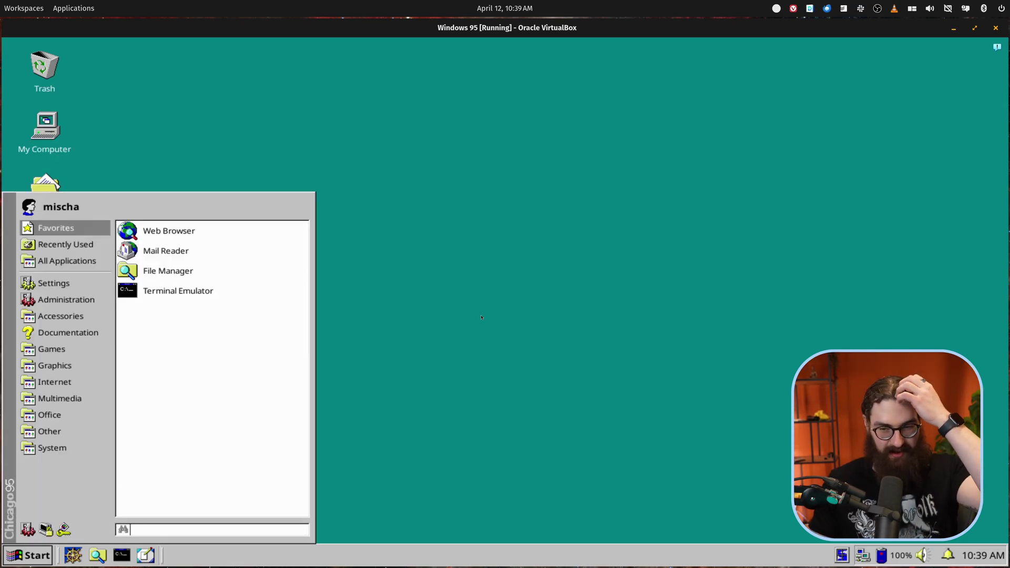
click(481, 317)
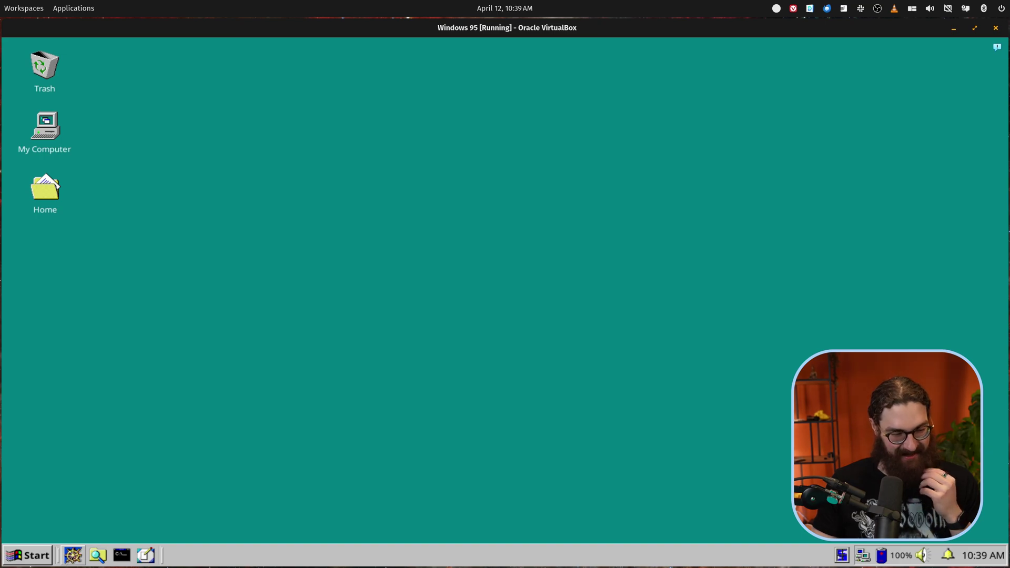
click(73, 555)
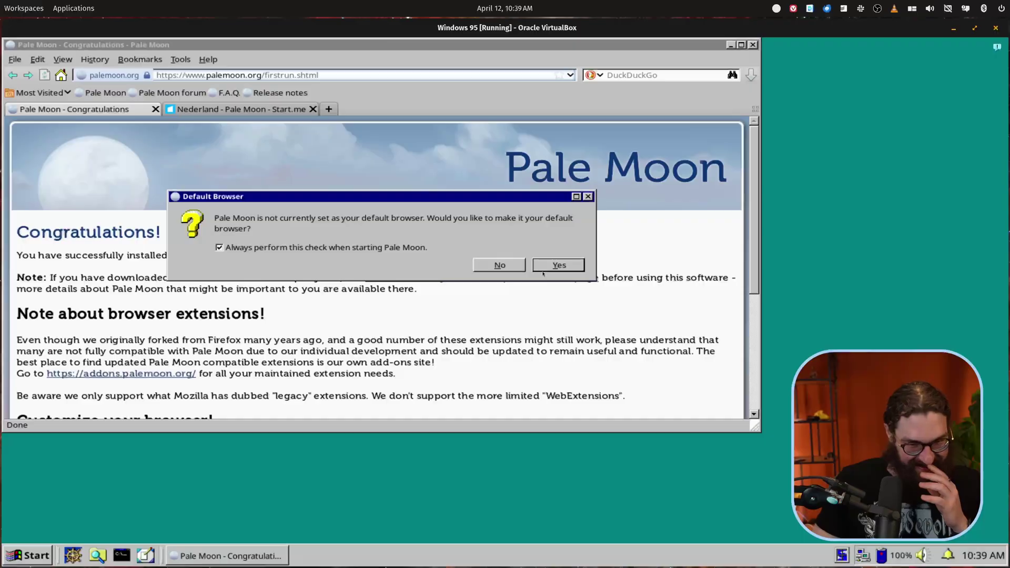
Decline the default-browser prompt, cancel closing both tabs, then make Pale Moon the default browser
click(499, 265)
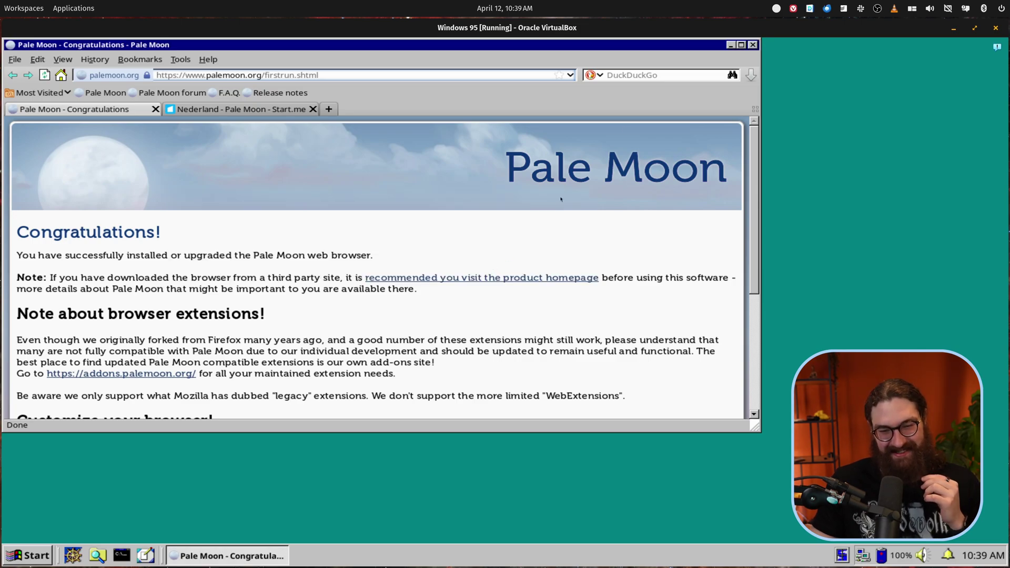
key(alt+F4)
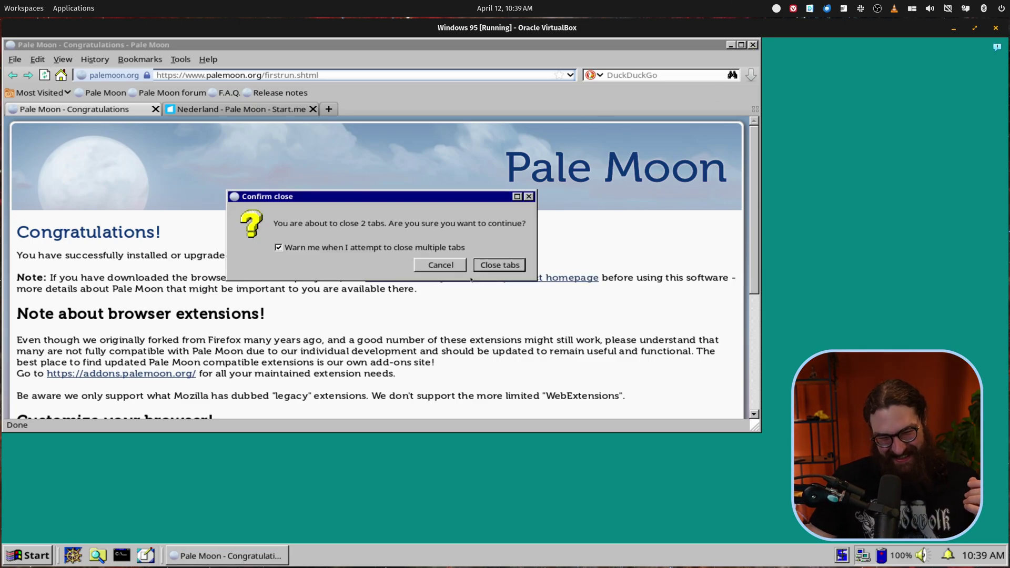
key(Escape)
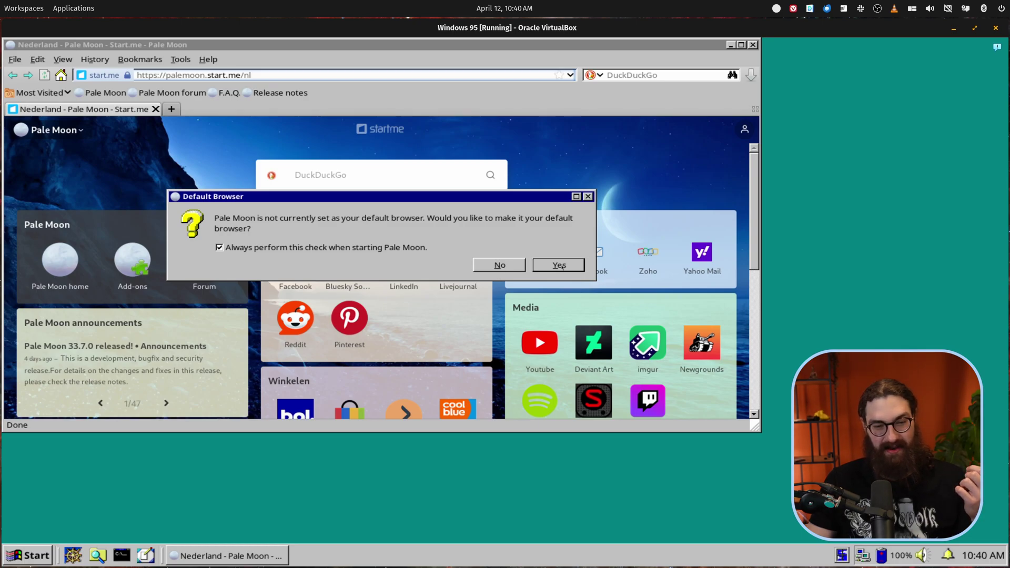
click(539, 266)
click(27, 556)
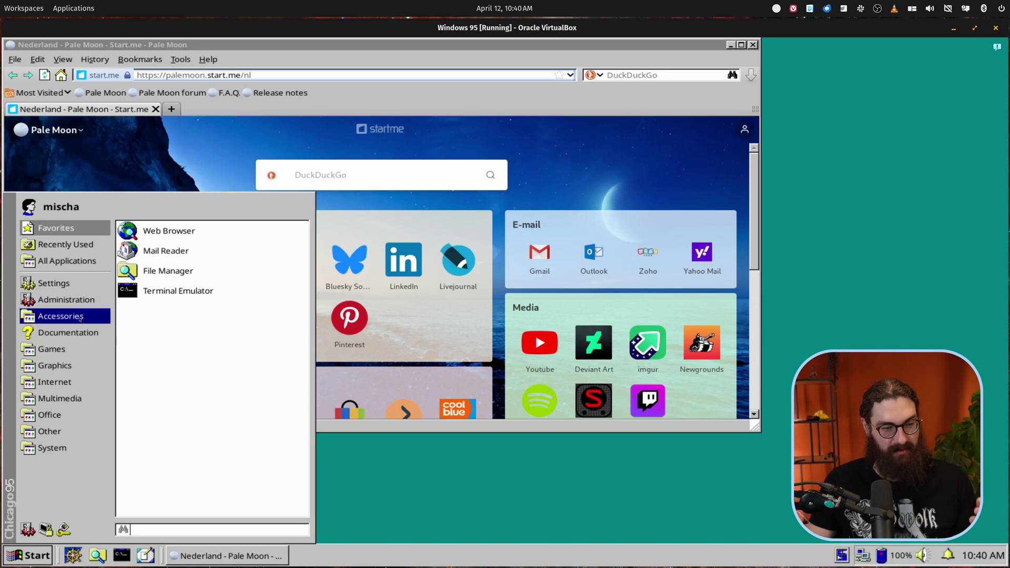
Enlarge the Pale Moon window and maximize it to fill the screen
click(692, 454)
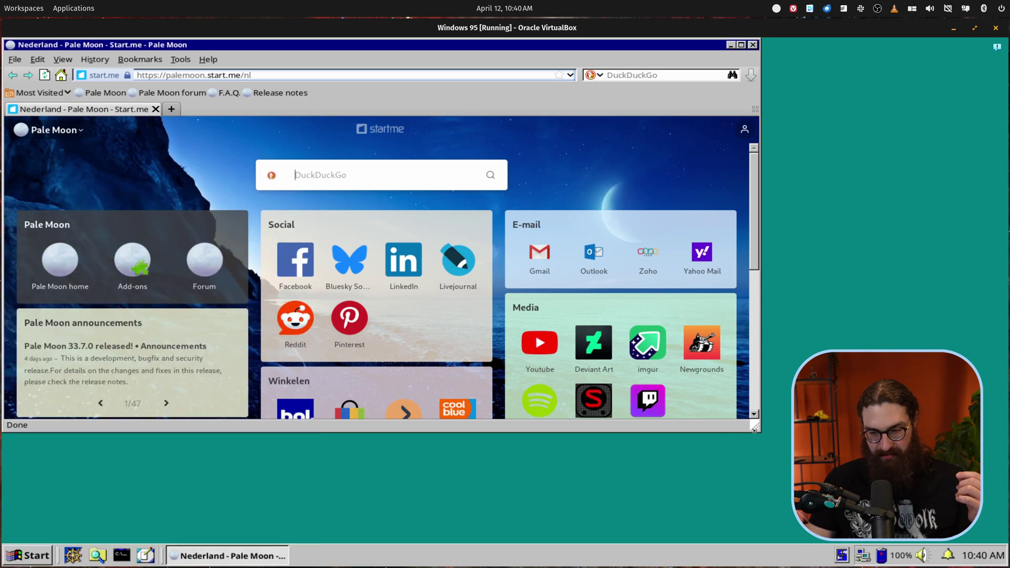
drag(754, 429, 982, 525)
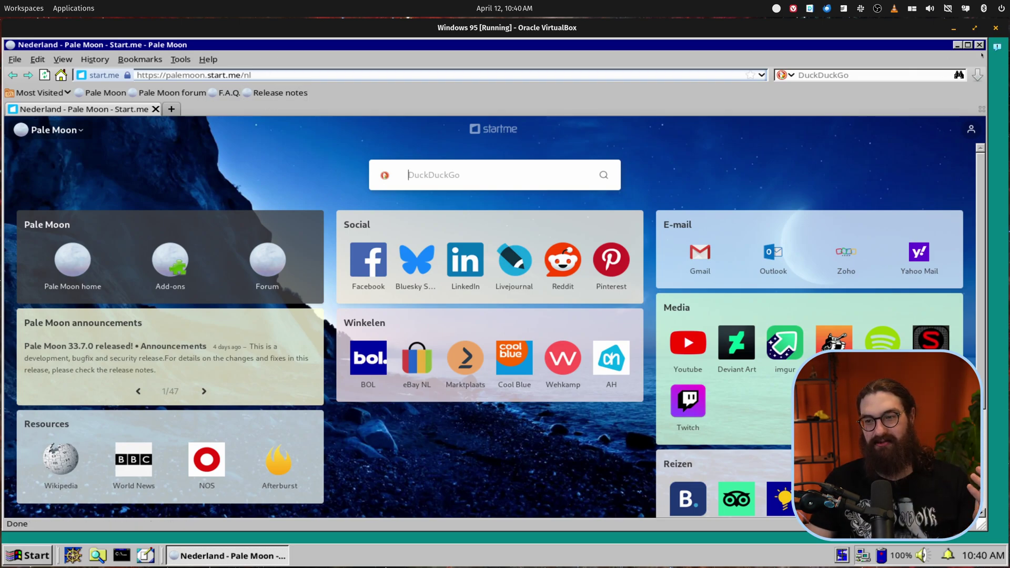
double_click(836, 46)
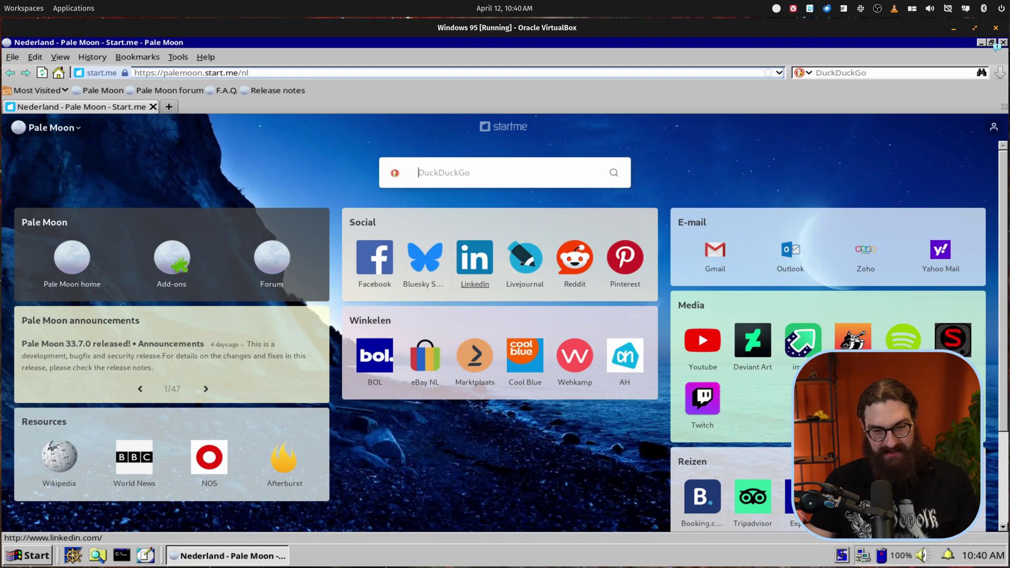
Open Reddit from the start page tiles, then enter google.co in a new tab
click(575, 260)
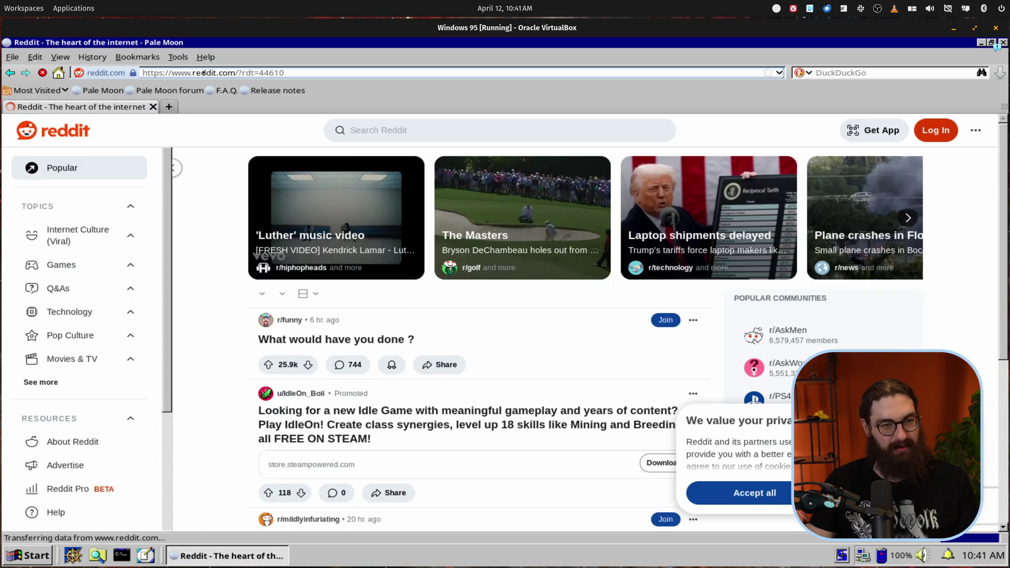
click(169, 107)
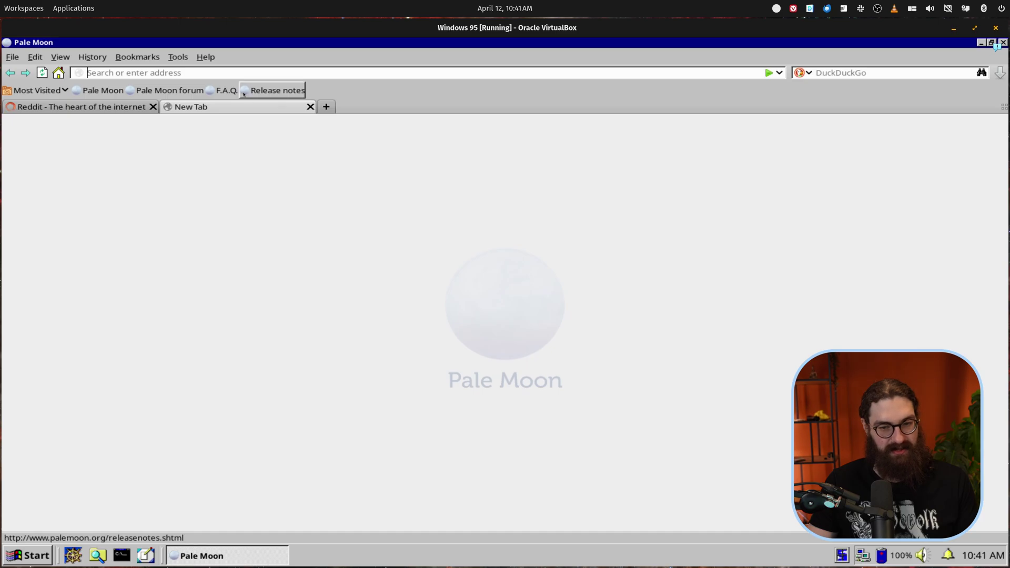
text(google.co)
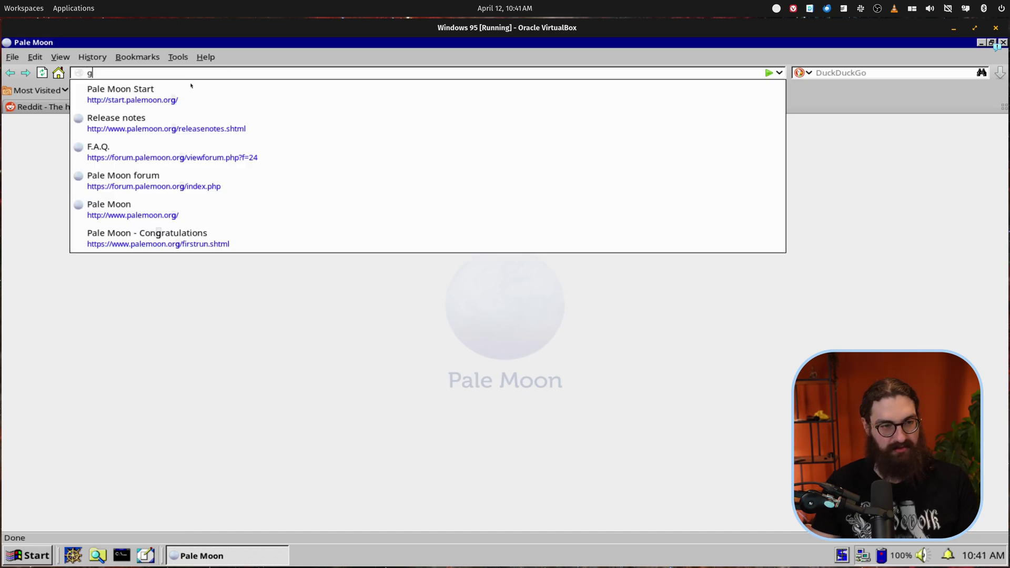
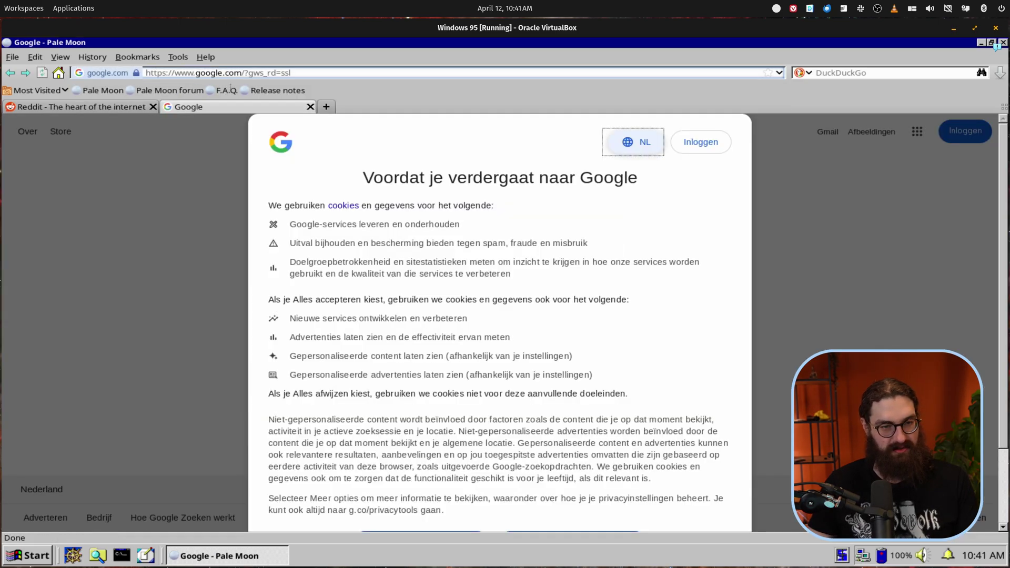
Accept all Google cookies with 'Alles accepteren' and place the cursor in the search box
scroll(490, 488, down, 3)
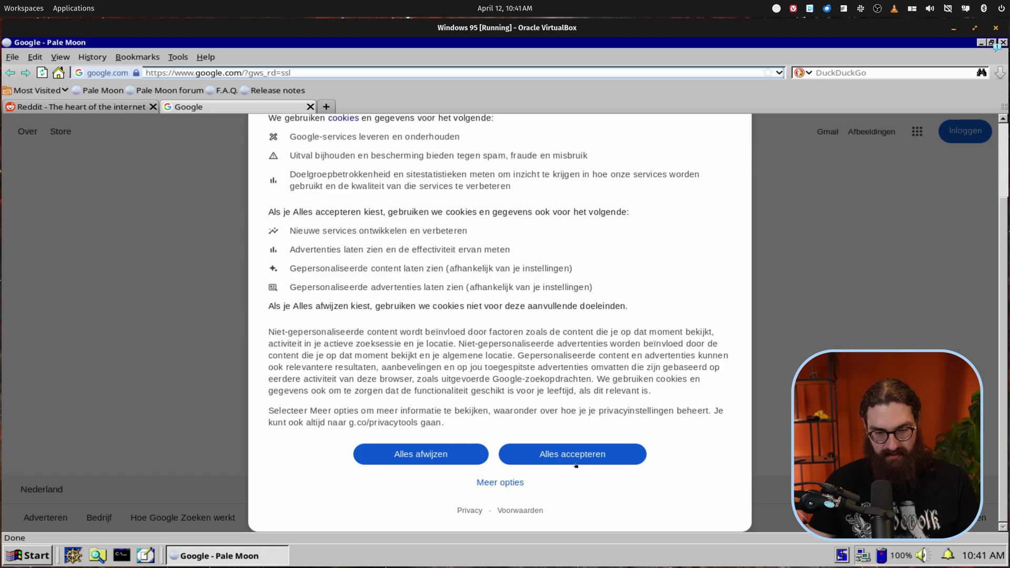
click(576, 463)
click(467, 264)
Search Google for 'pale moon browser' and open The Pale Moon Project homepage
text(pale)
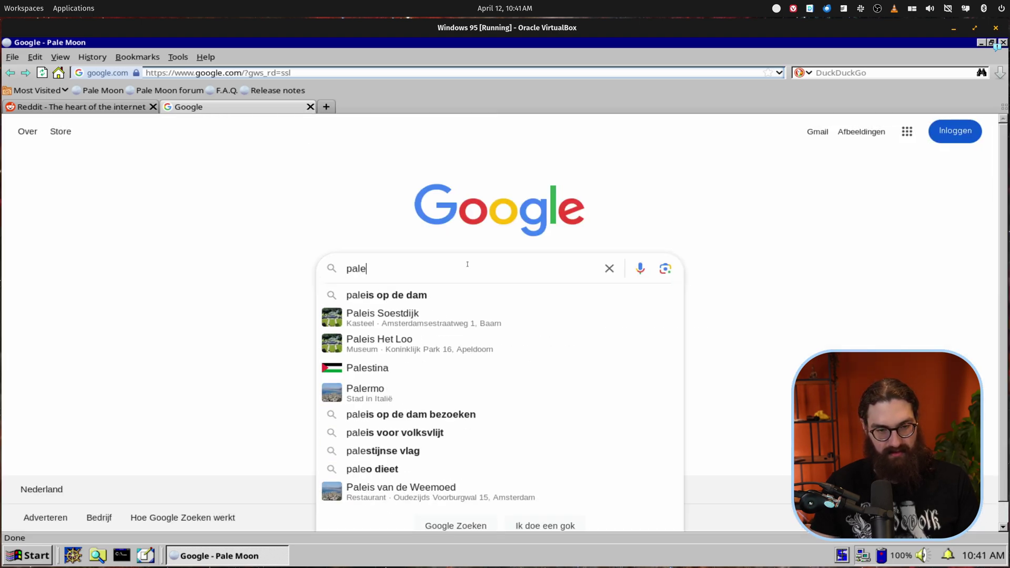
text( moon browser)
key(Return)
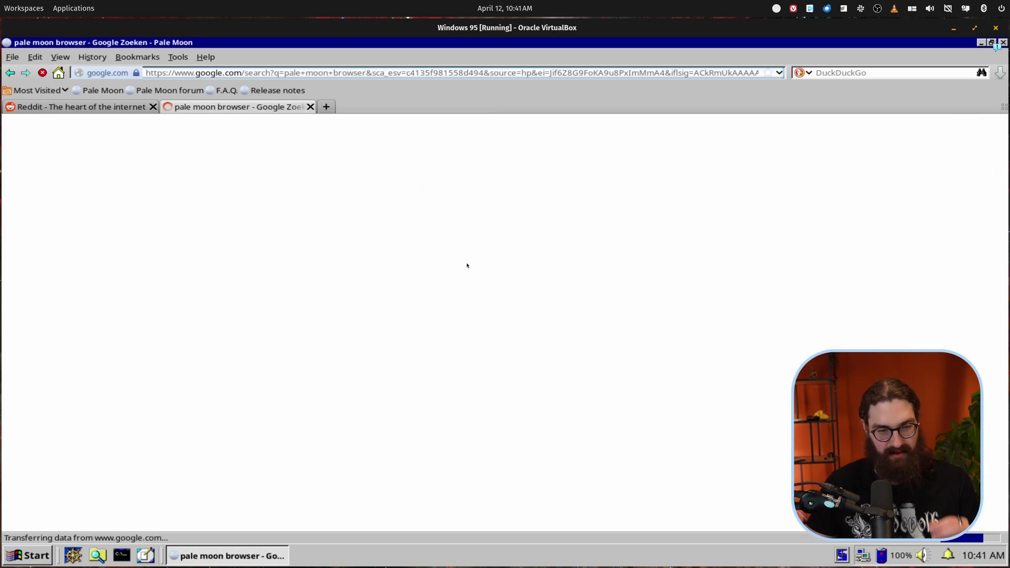
click(330, 241)
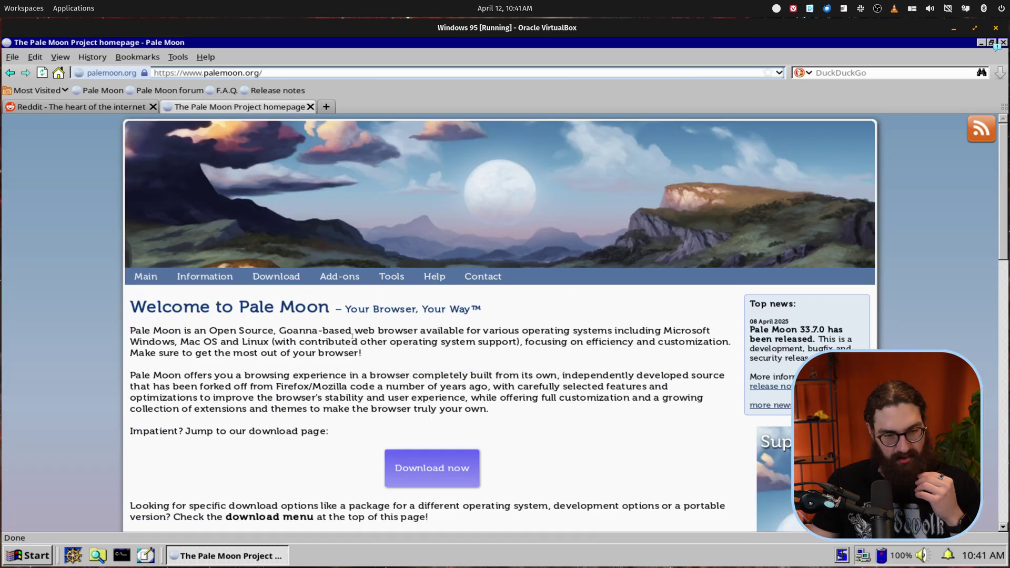
Read through the Pale Moon homepage, then return to the Reddit tab
drag(279, 330, 159, 342)
click(314, 357)
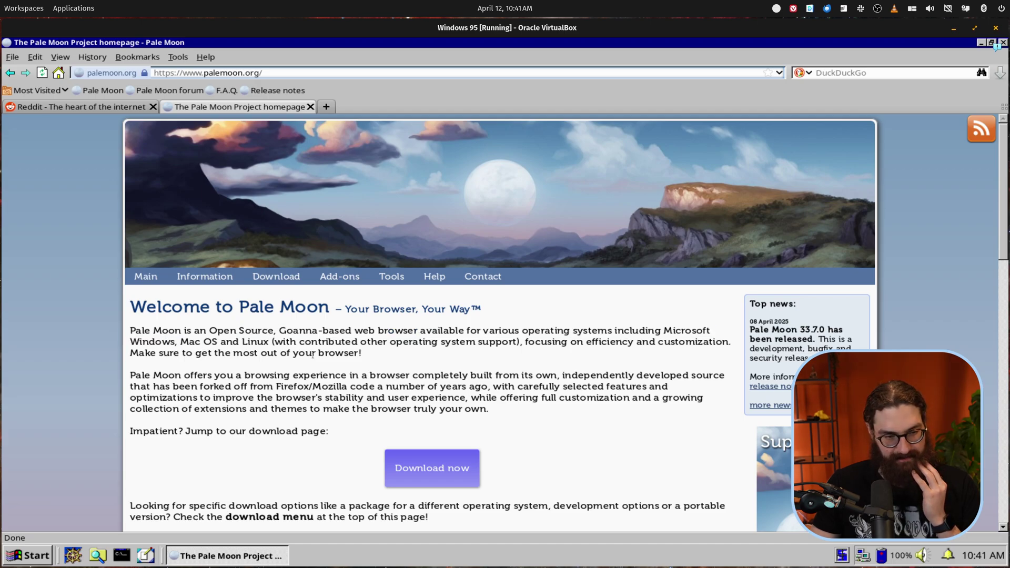
scroll(314, 357, down, 2)
scroll(314, 357, down, 12)
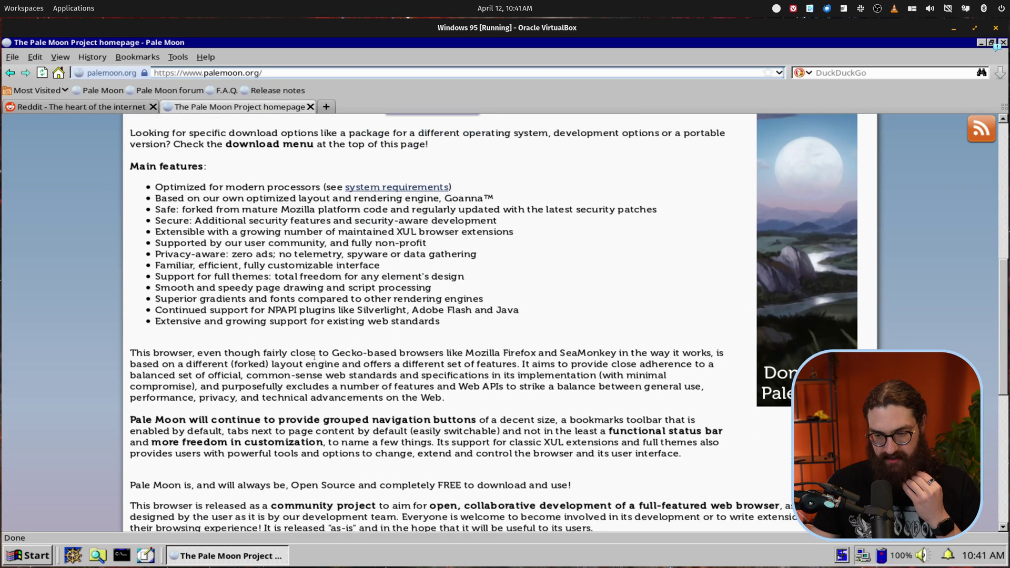
scroll(314, 358, down, 8)
scroll(287, 221, up, 20)
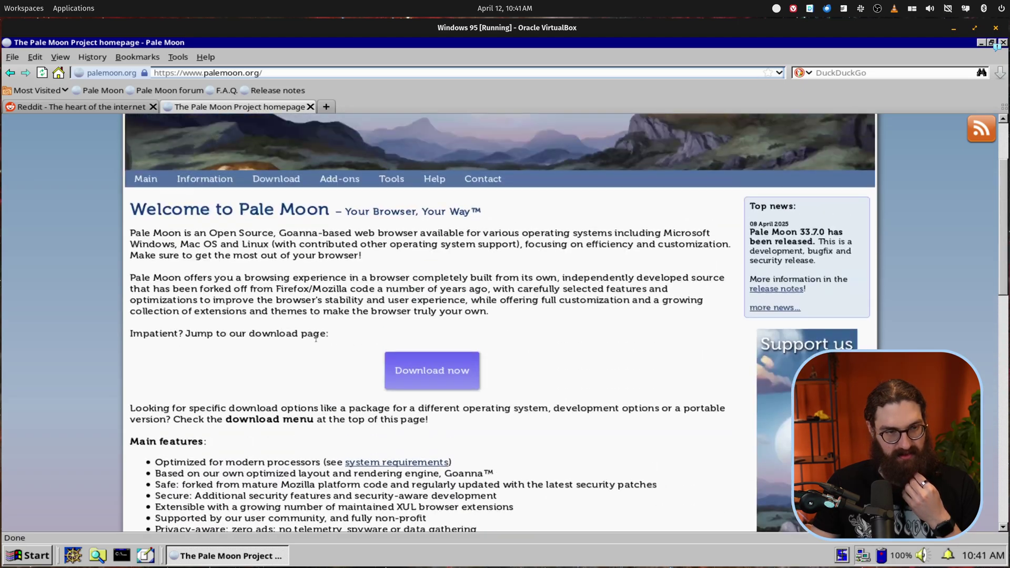
click(50, 108)
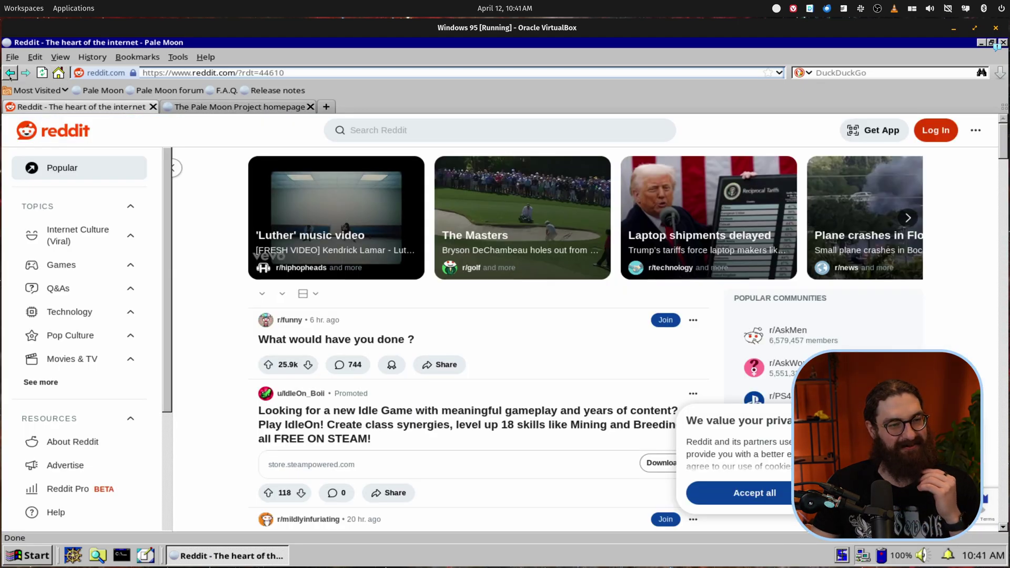
Reload Reddit, go to the start page, and search the launcher for 'firefox' before dismissing it
click(42, 73)
click(59, 73)
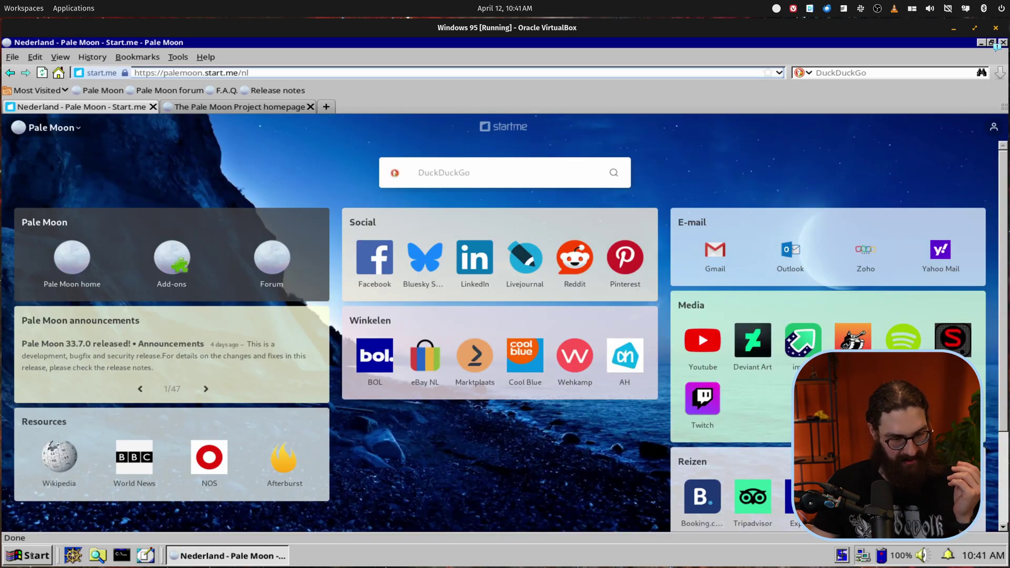
click(26, 555)
text(firefo)
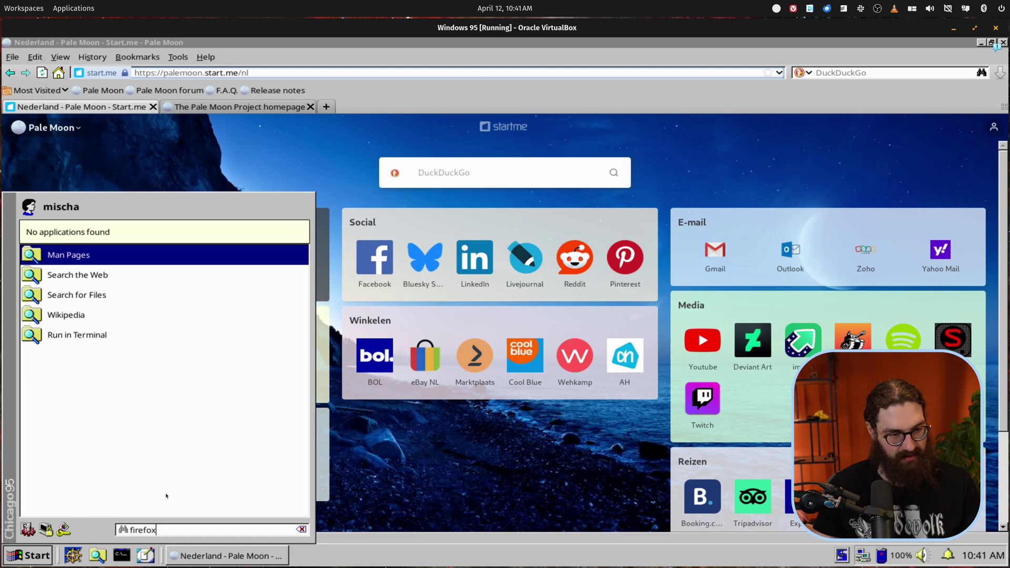
text(x)
key(Escape)
key(Escape)
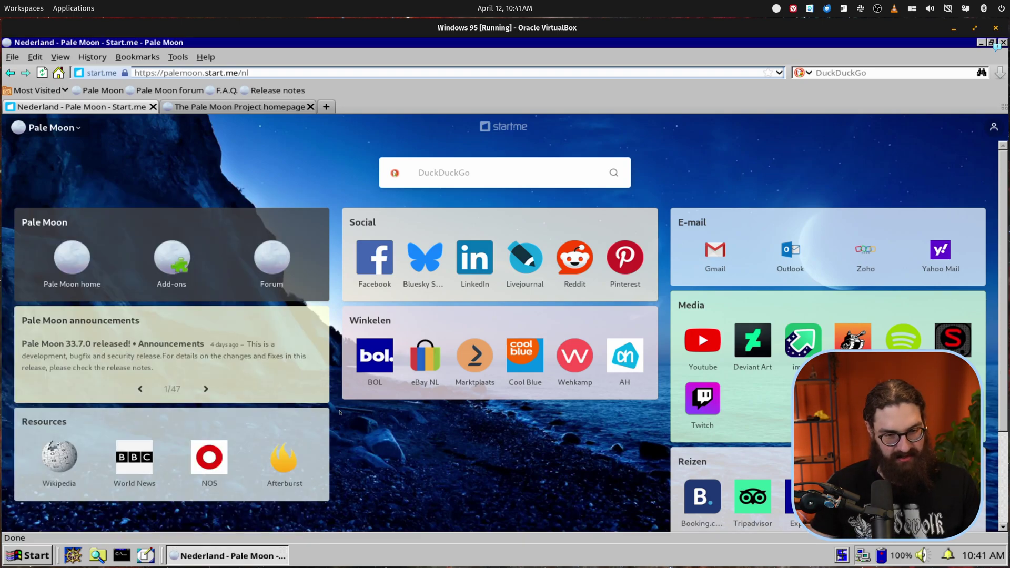
Open YouTube from the start page's Youtube tile and select its search box
scroll(617, 388, down, 1)
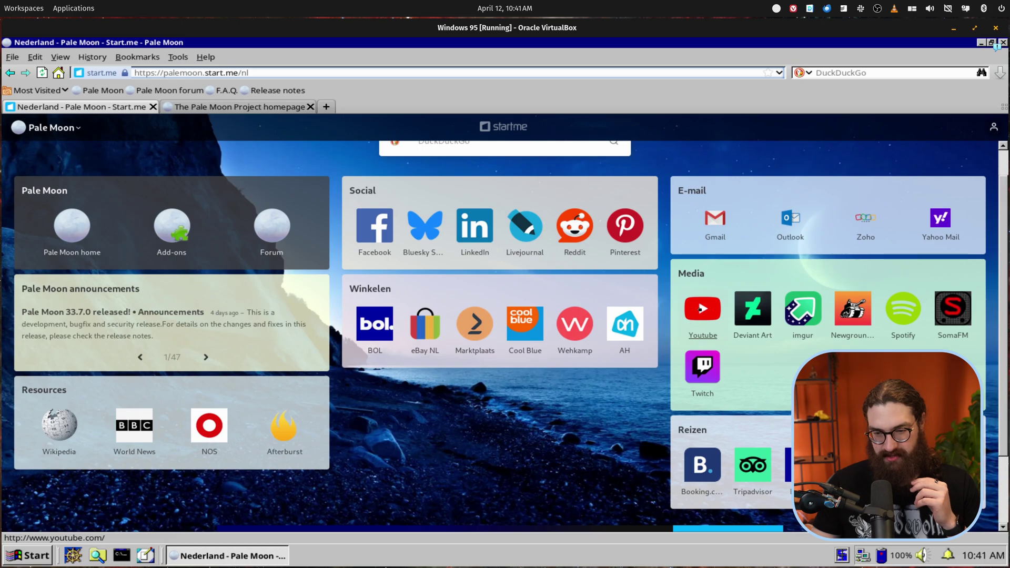
click(698, 309)
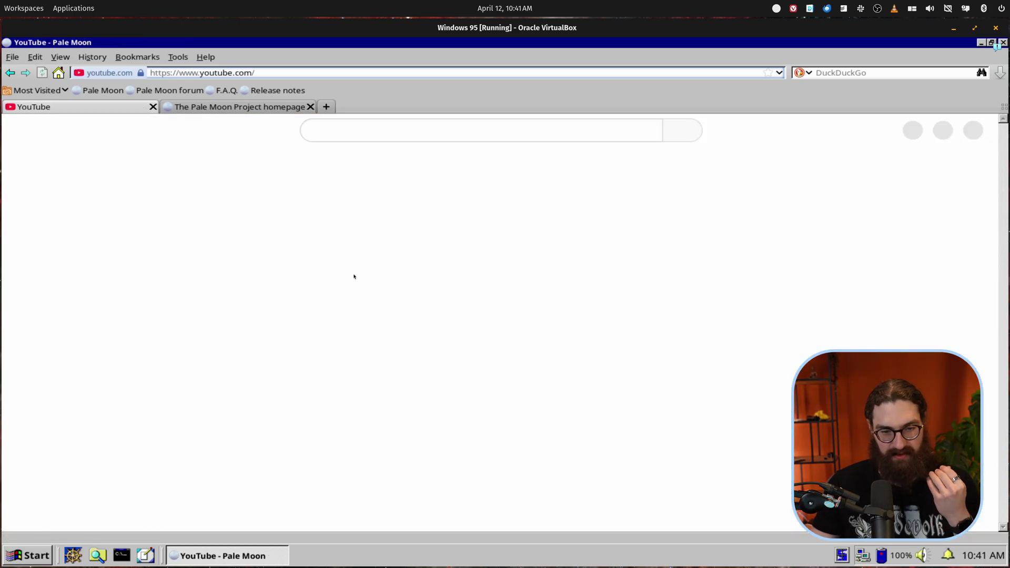
click(422, 130)
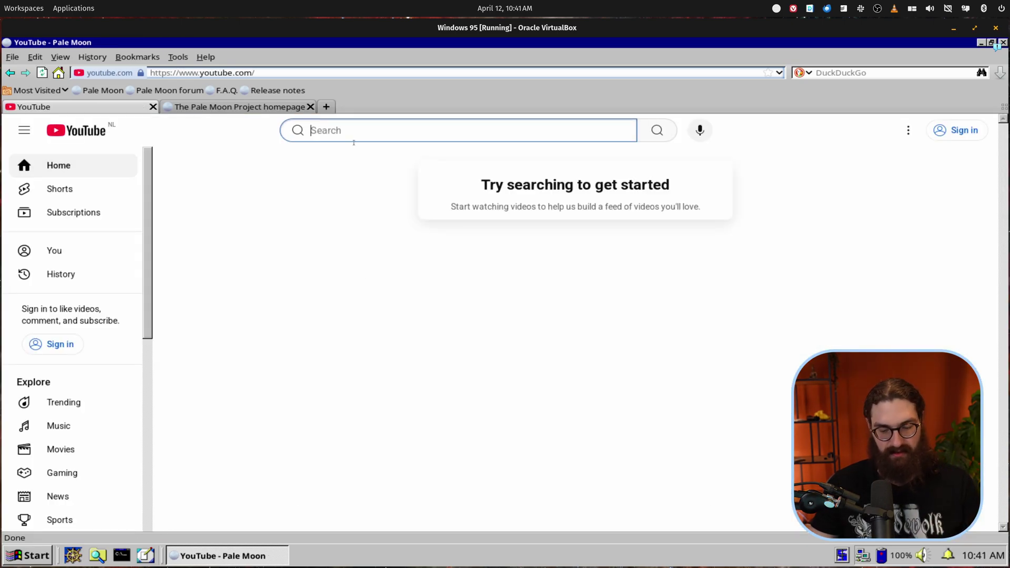
Search YouTube for 'linux', open 'Introduction to Linux – Full Course for Beginners', then close that tab
text(linux)
key(Return)
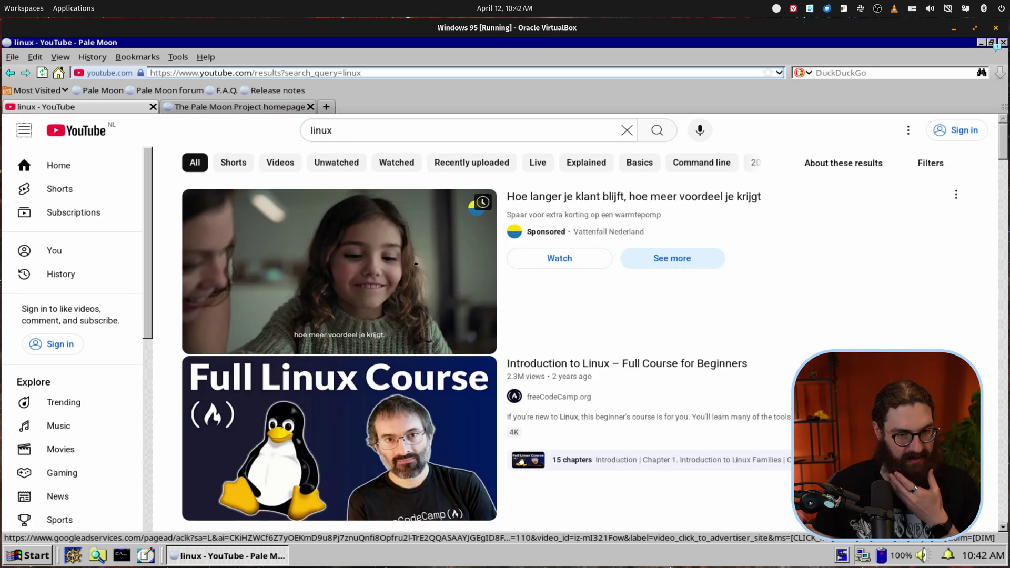
click(519, 378)
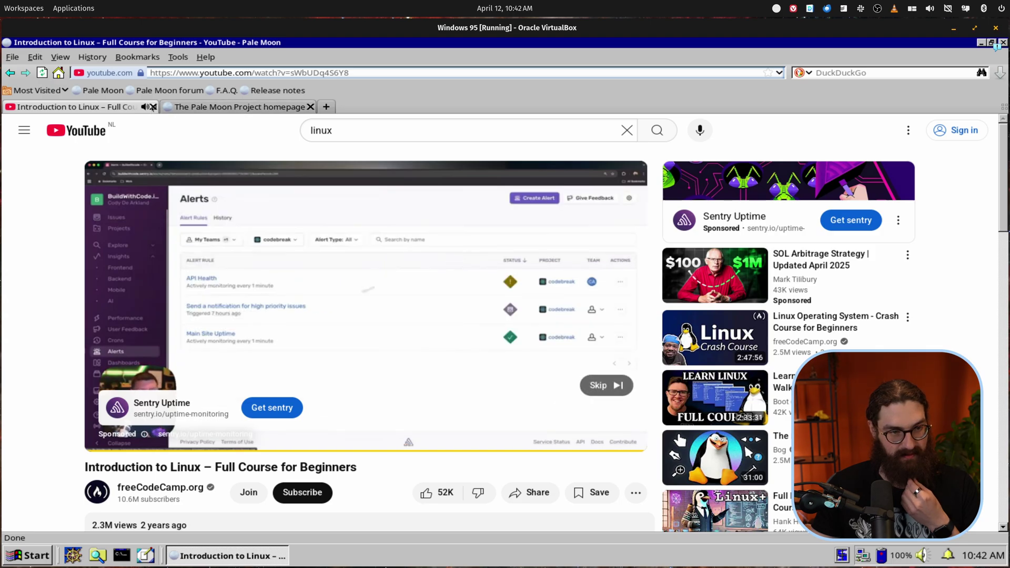
click(153, 107)
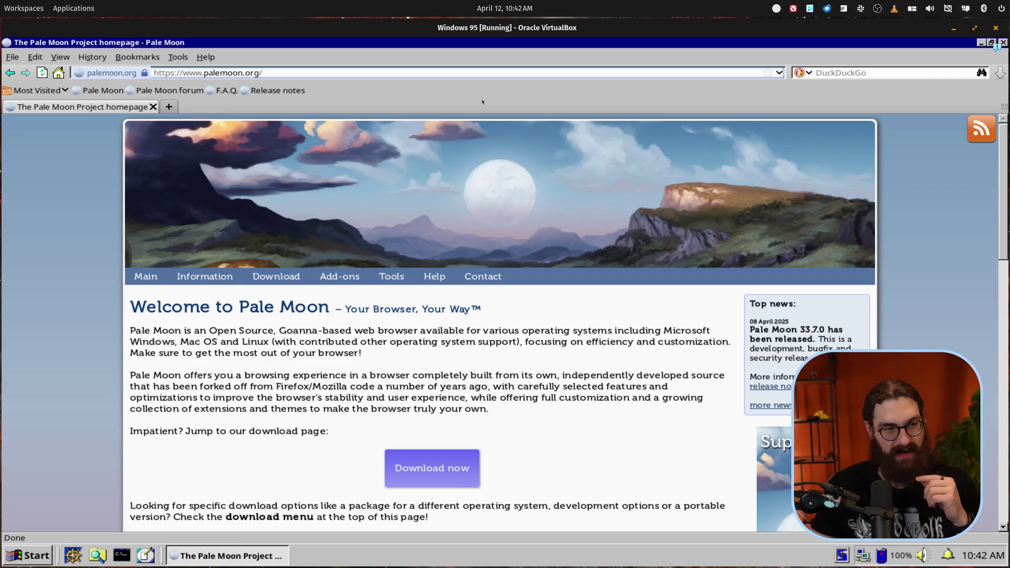
Open a new tab, minimise Pale Moon, and open a terminal in the home folder from the desktop
click(169, 107)
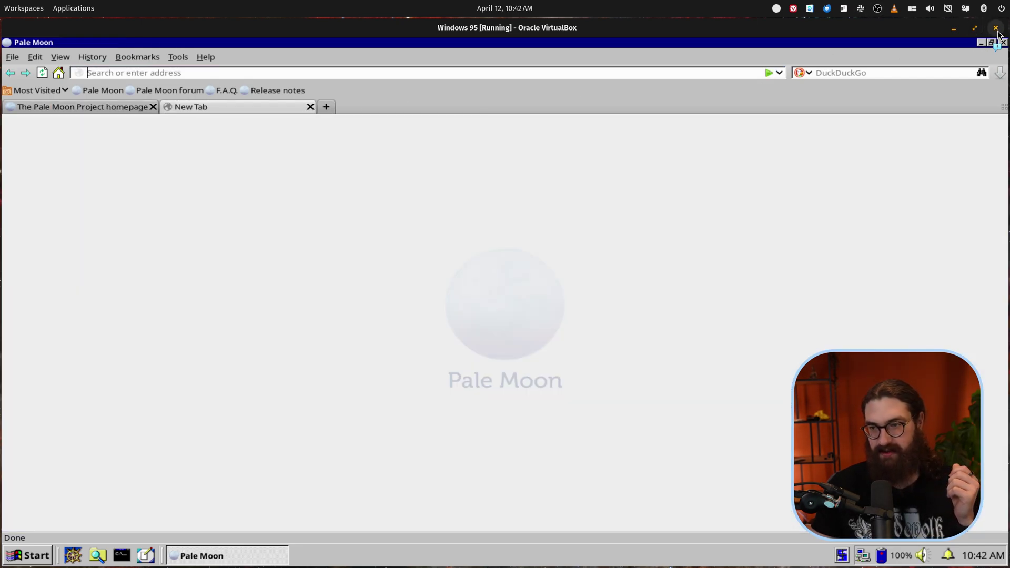
click(982, 44)
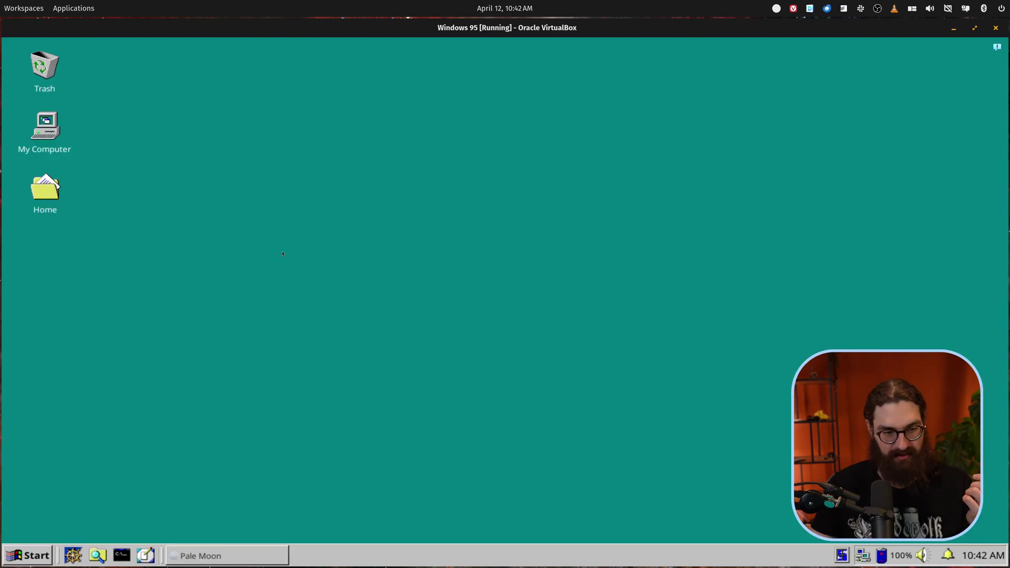
right_click(42, 267)
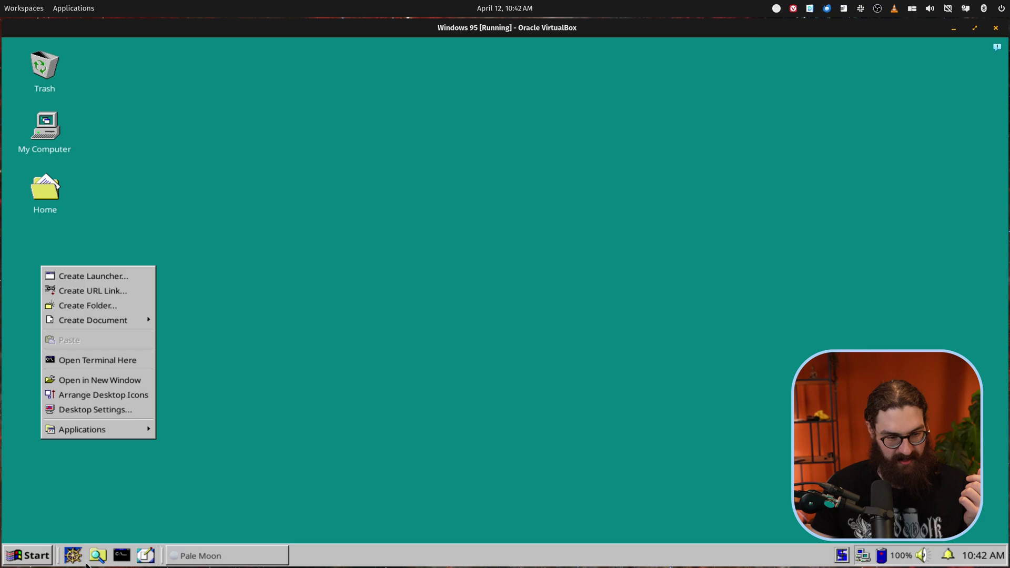
click(98, 360)
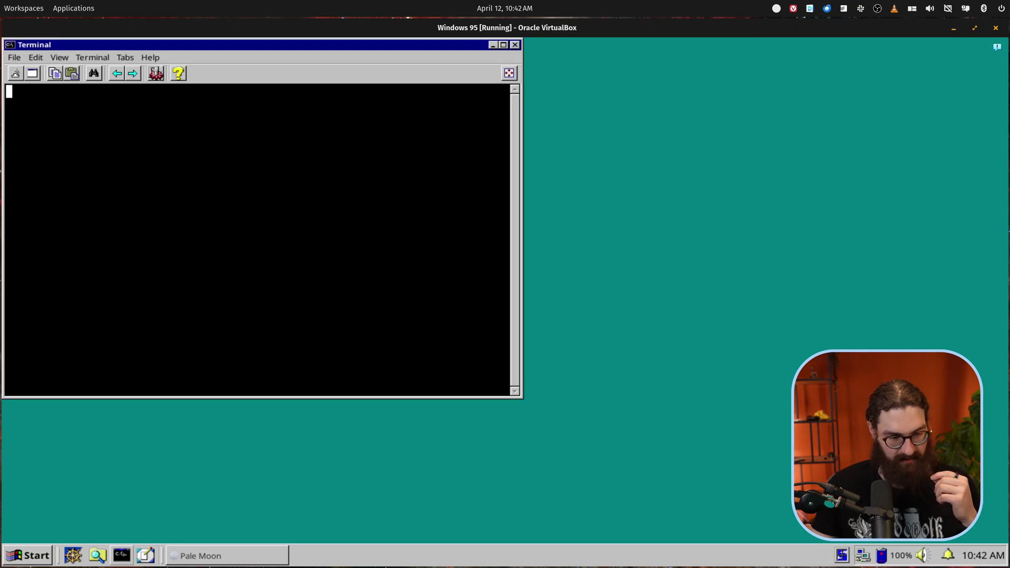
Maximise the terminal and run 'which vim' and 'which neovim'
double_click(328, 47)
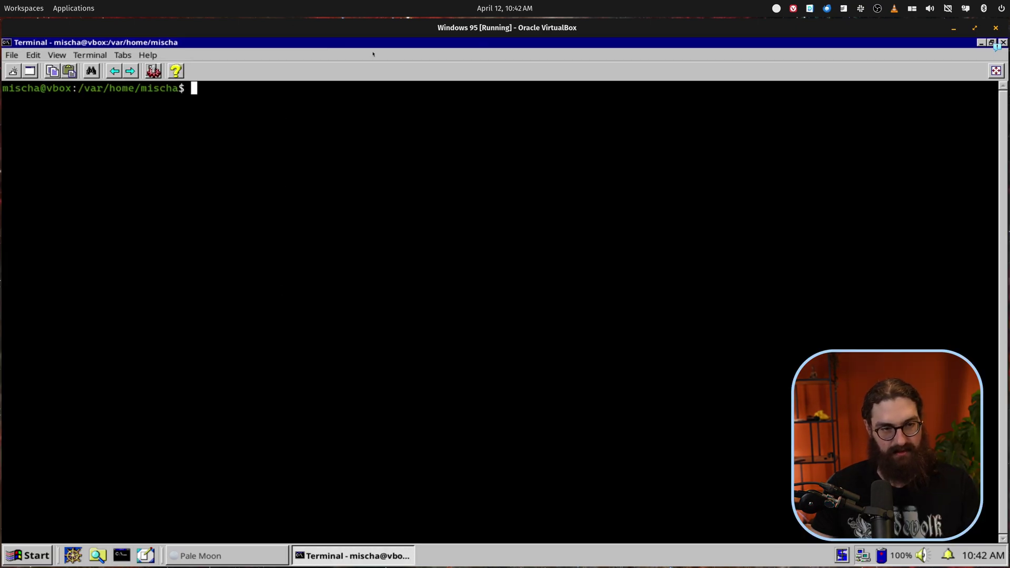
text(which vim)
key(Return)
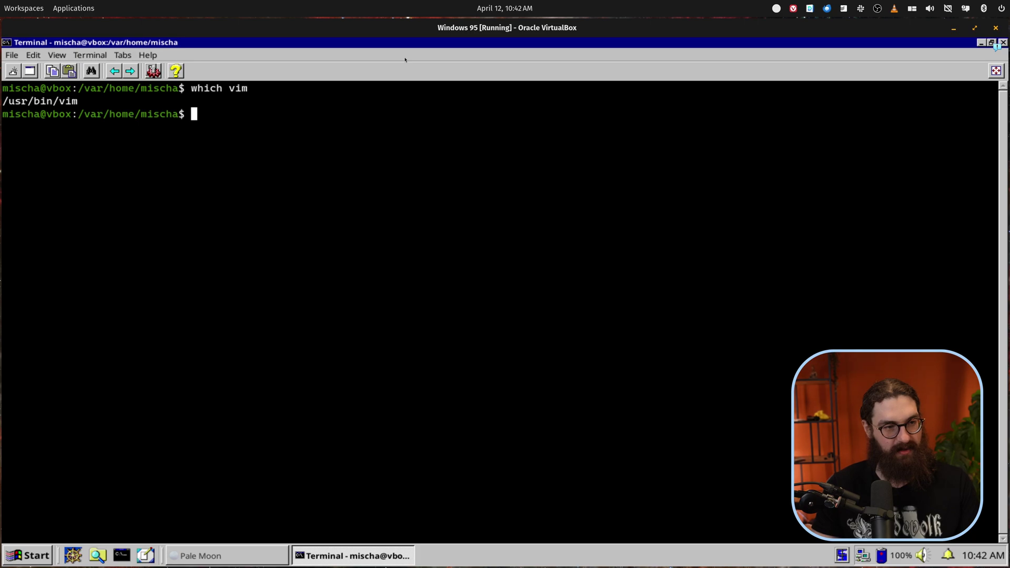
text(which neovim)
key(Return)
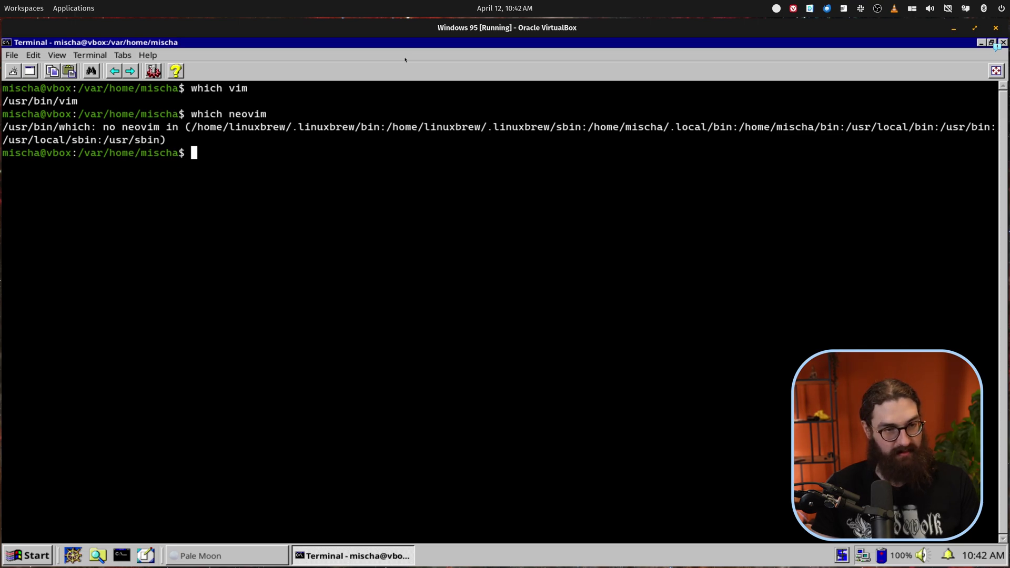
Launch nvim, toggle insert mode, quit with :q, then switch workspaces and back
text(nvim)
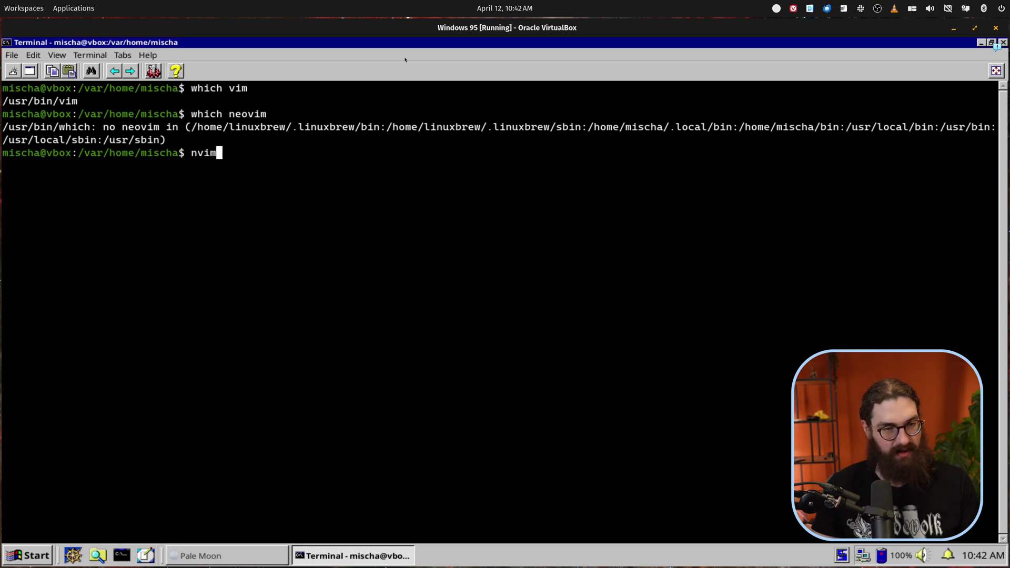
key(Return)
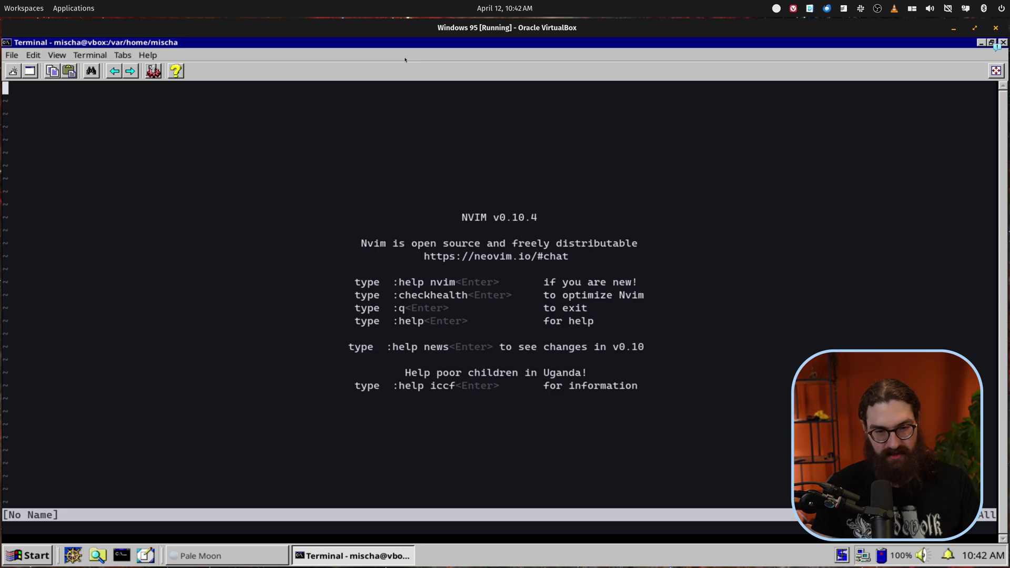
key(i)
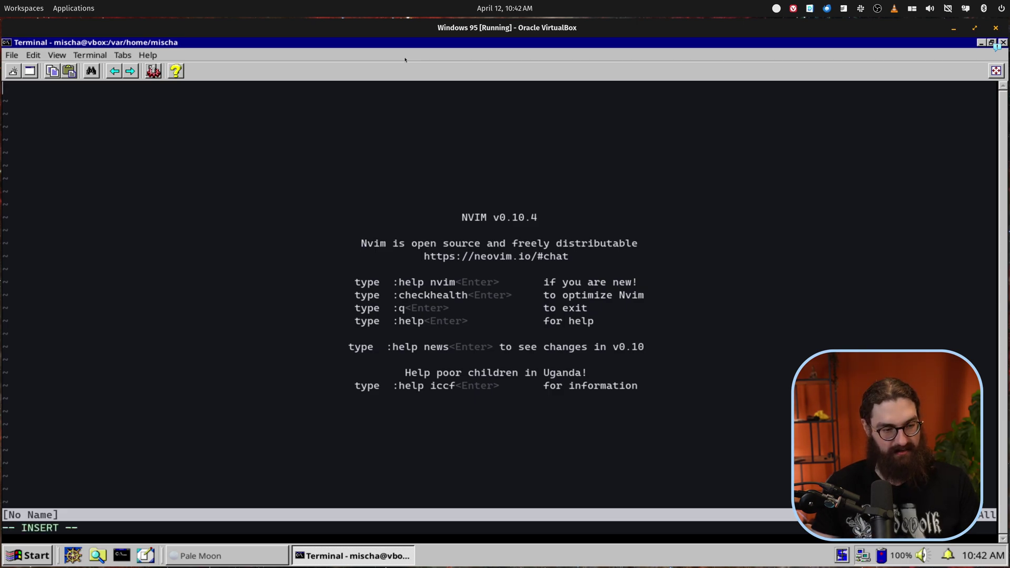
key(Escape)
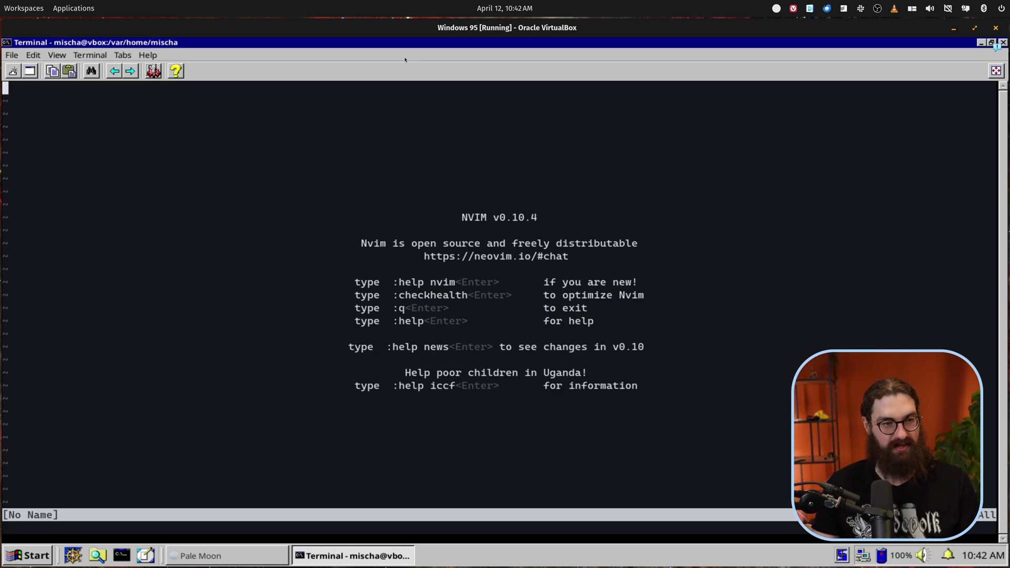
text(:q)
key(Return)
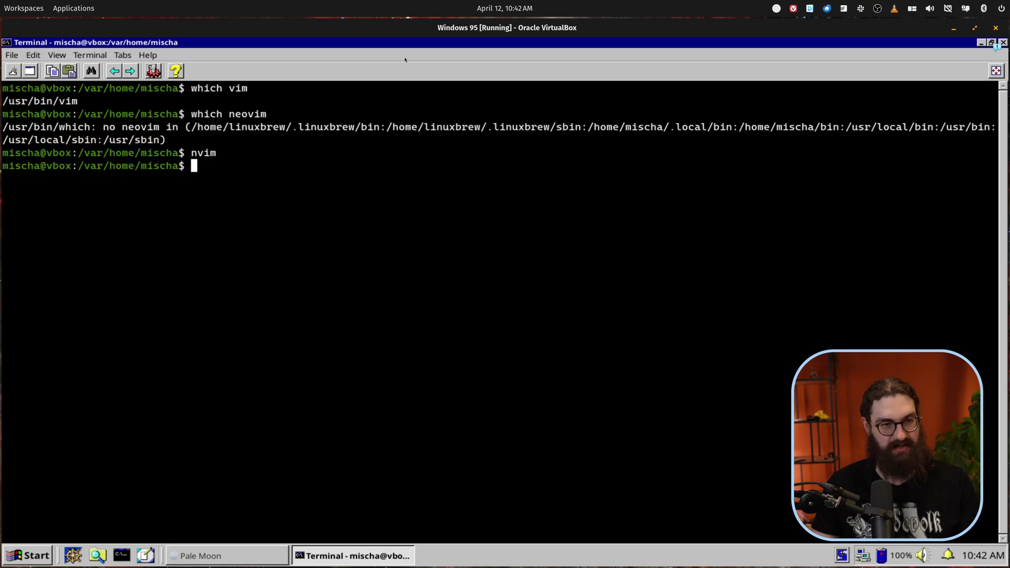
key(super+ctrl+Up)
key(super+ctrl+Down)
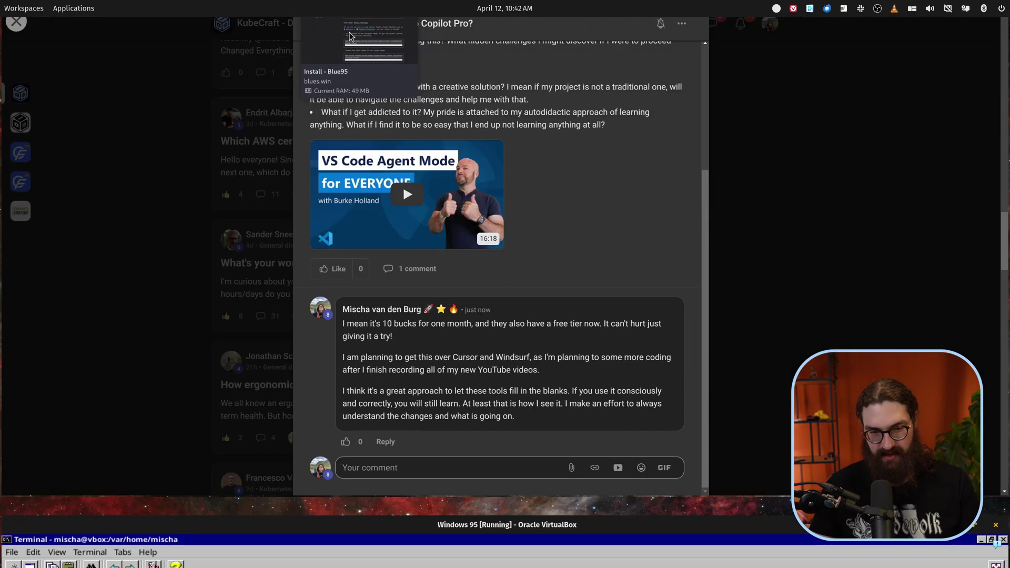
Search 'lazyvim' in Pale Moon and open LazyVim's Getting Started, then Installation page
click(209, 561)
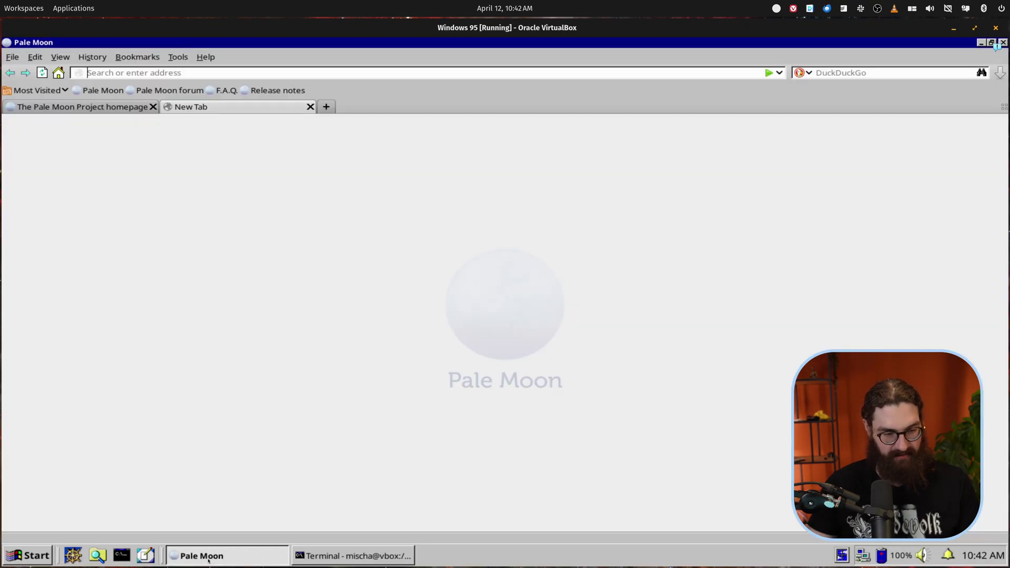
text(lazyvim)
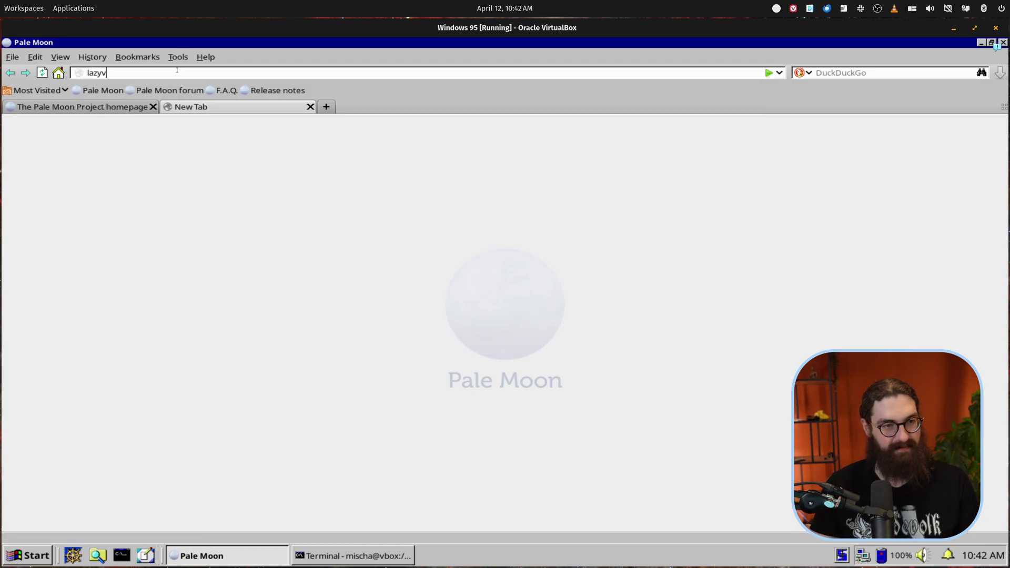
key(Return)
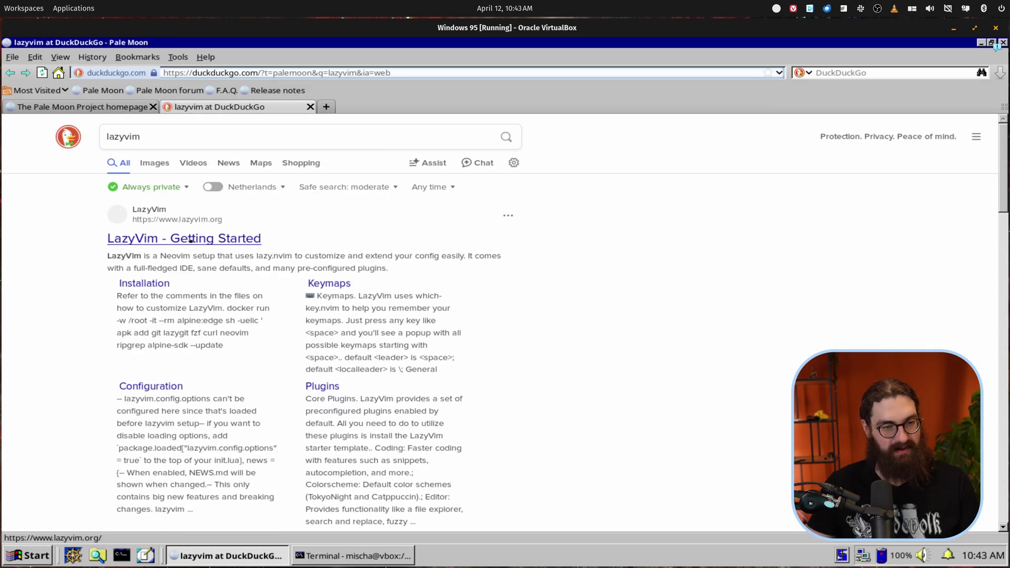
click(158, 242)
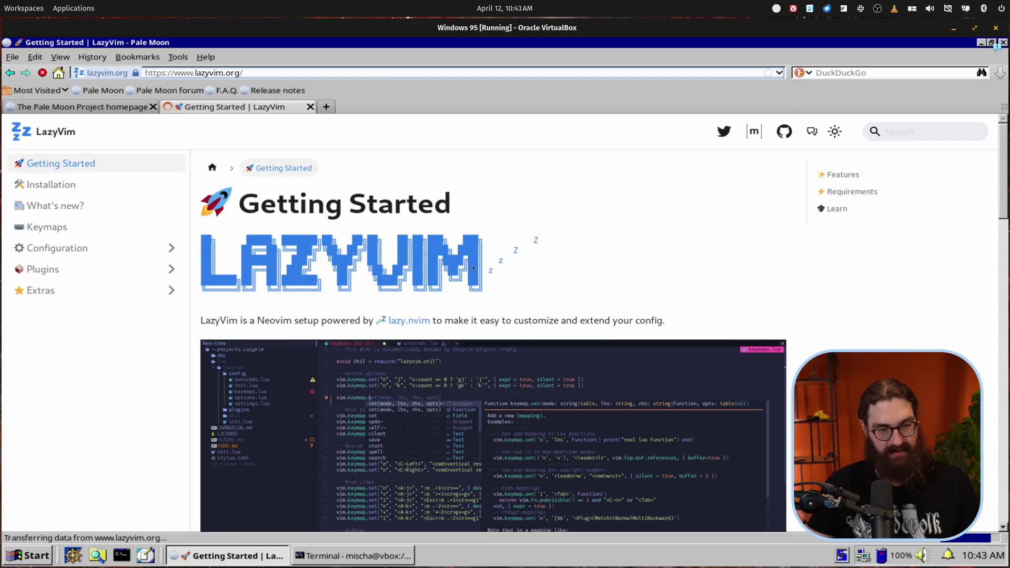
scroll(473, 268, down, 10)
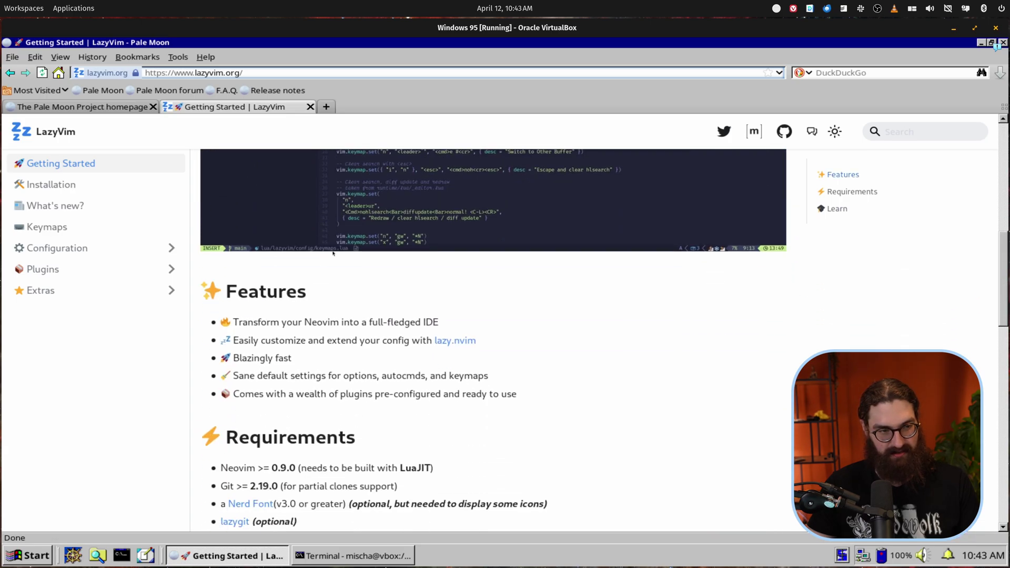
click(51, 184)
Copy the starter's git clone command and return to the Terminal
scroll(374, 367, down, 1)
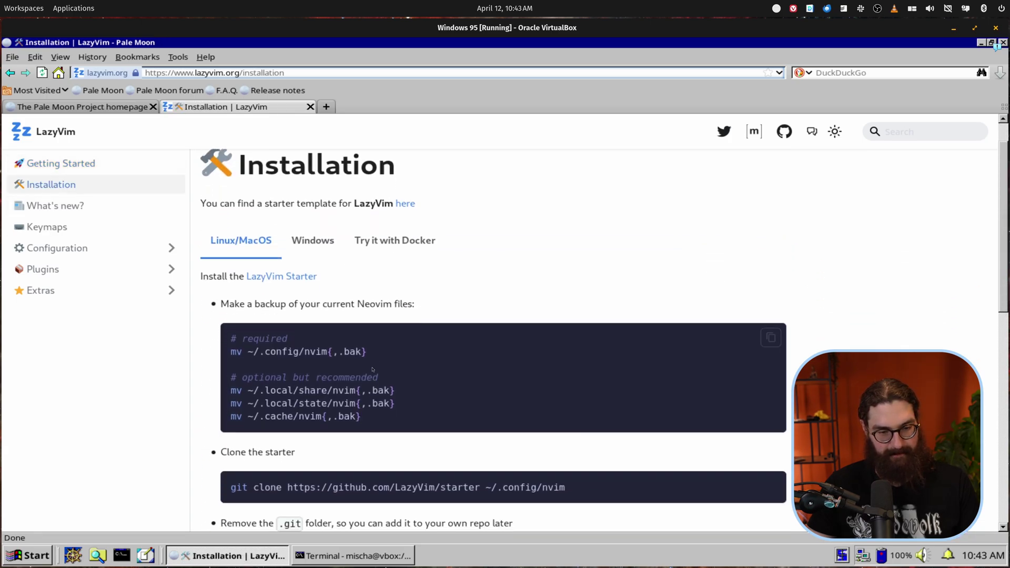
scroll(374, 368, down, 2)
scroll(388, 380, down, 4)
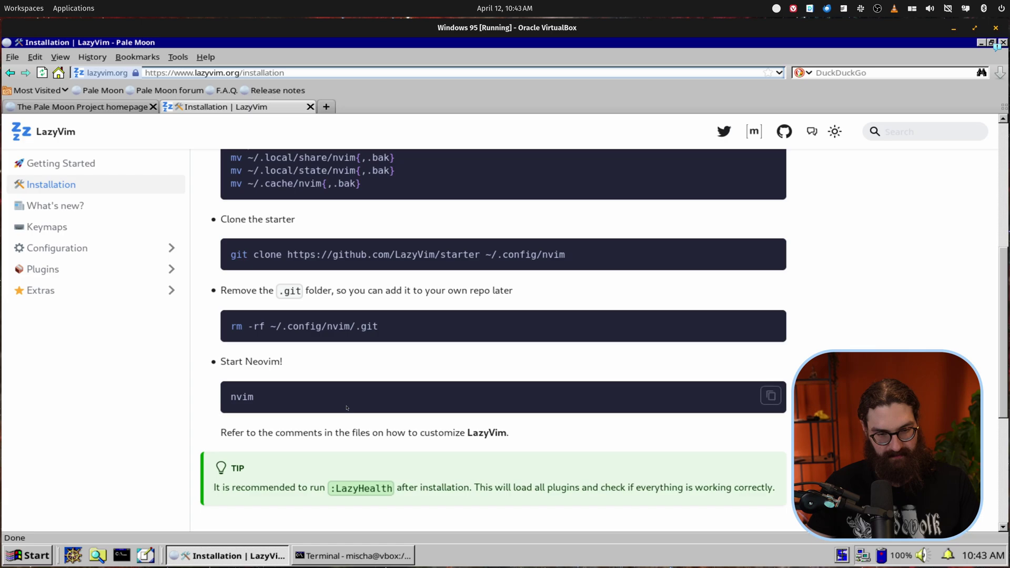
triple_click(392, 256)
right_click(392, 256)
click(439, 263)
click(316, 557)
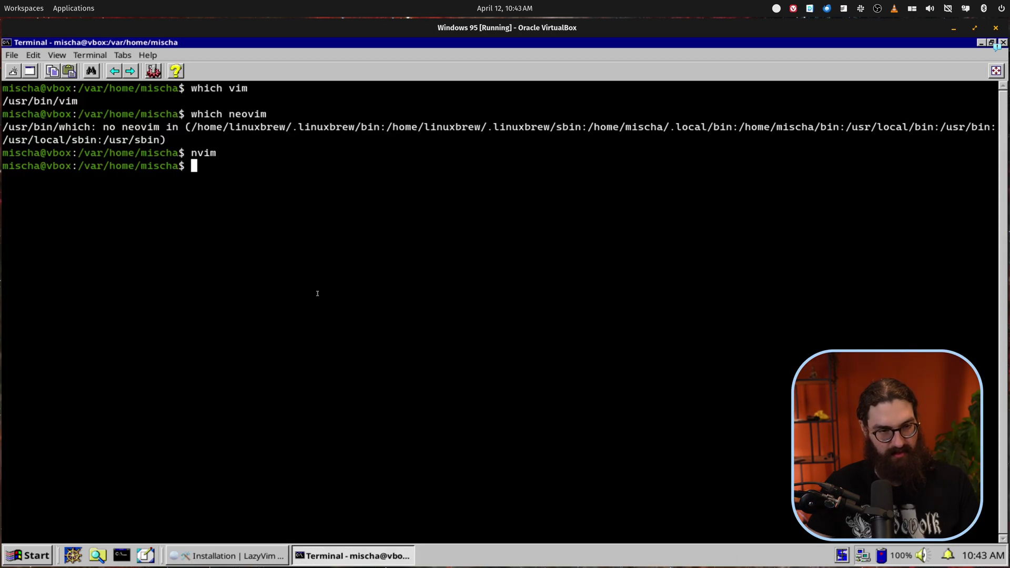
Paste and run the LazyVim starter git clone, then launch nvim to install its plugins
key(ctrl+shift+v)
key(Return)
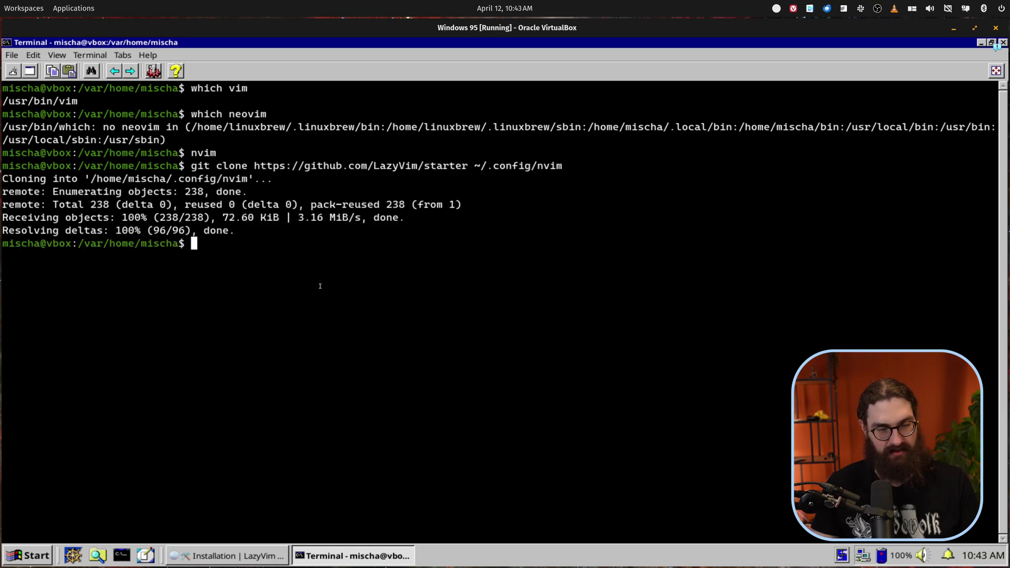
text(nvim)
key(Return)
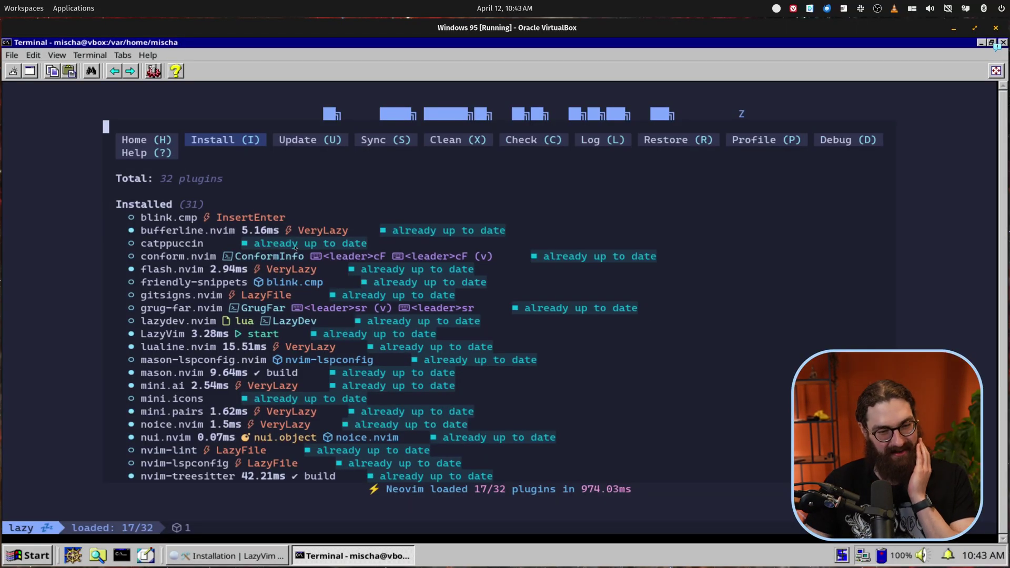
Close the Lazy plugin list, quit Neovim, and start a tmux session
key(q)
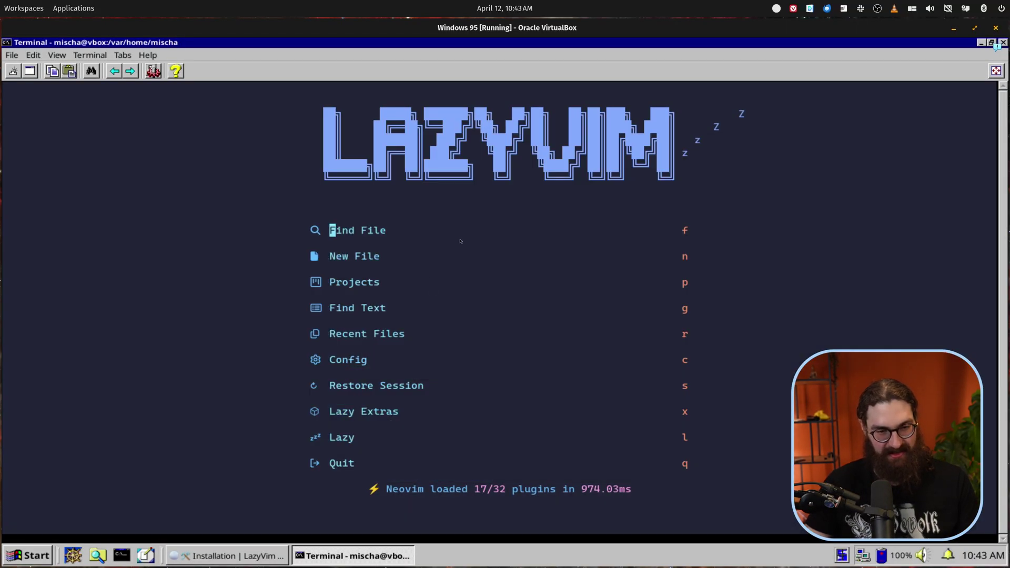
key(j)
key(j)
text(kqtmux)
key(Return)
Open two more tmux windows, one running nvim and one running btop
key(ctrl+b)
key(c)
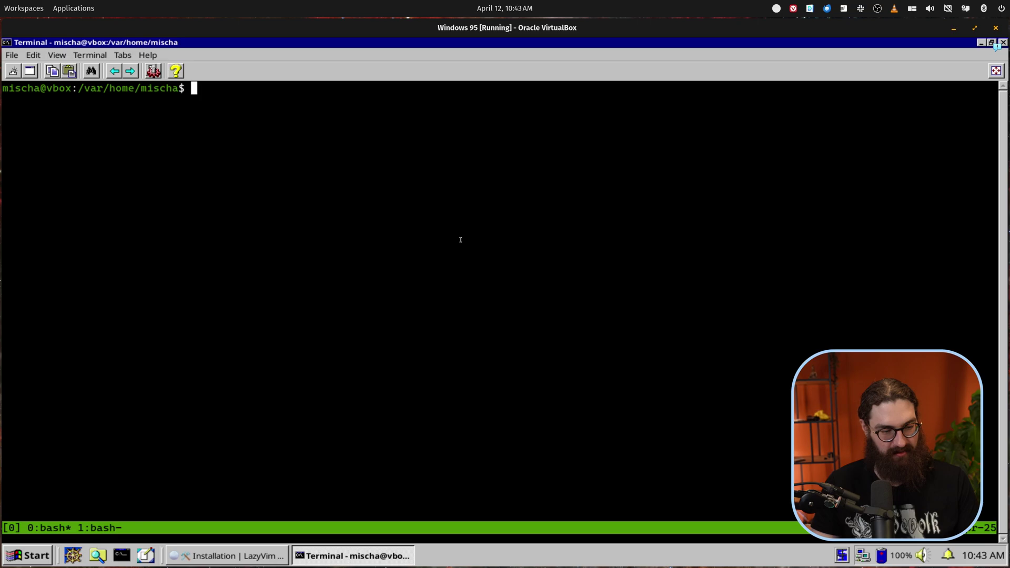
text(nvim)
key(Return)
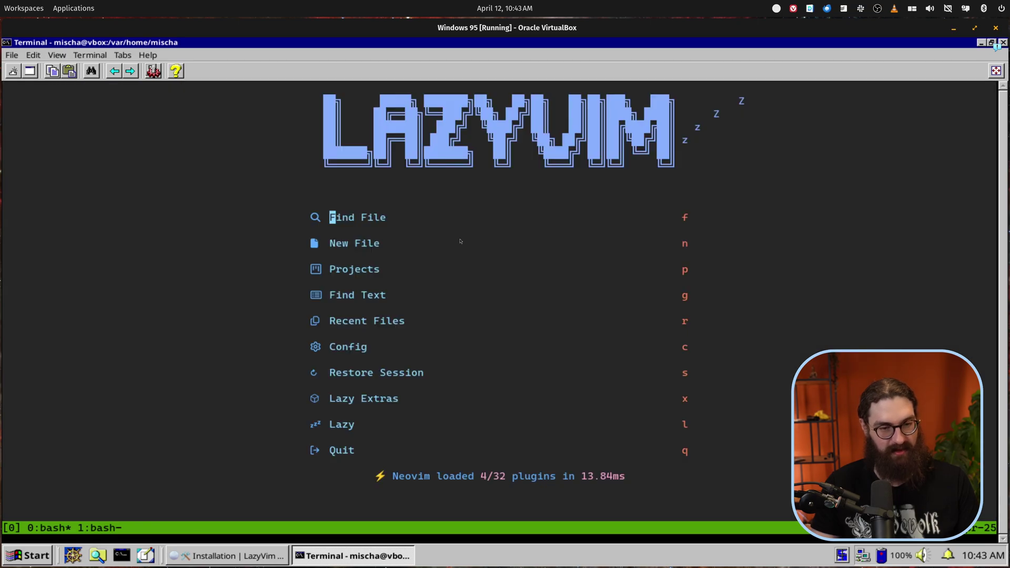
key(ctrl+b)
text(cbtop)
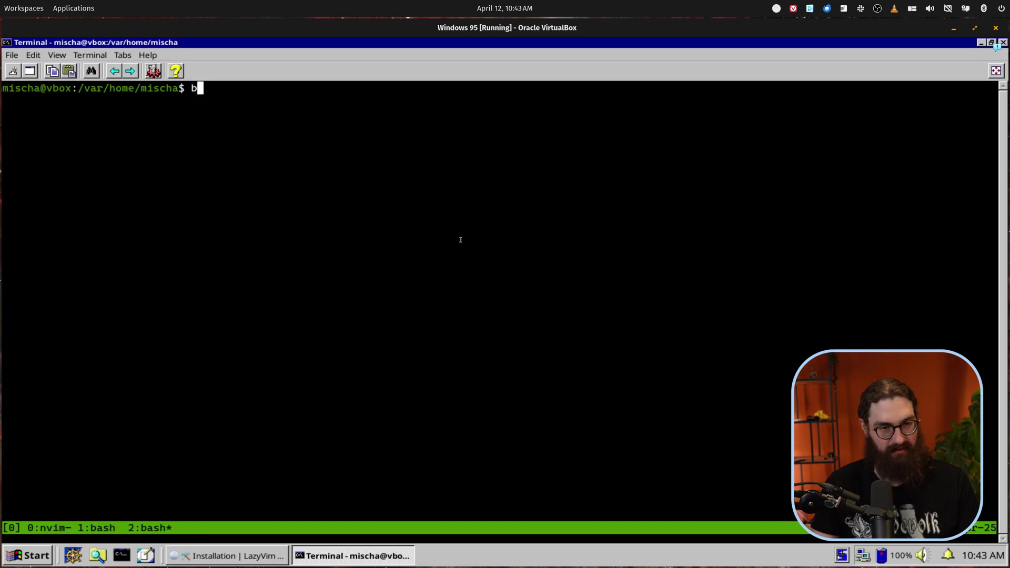
key(Return)
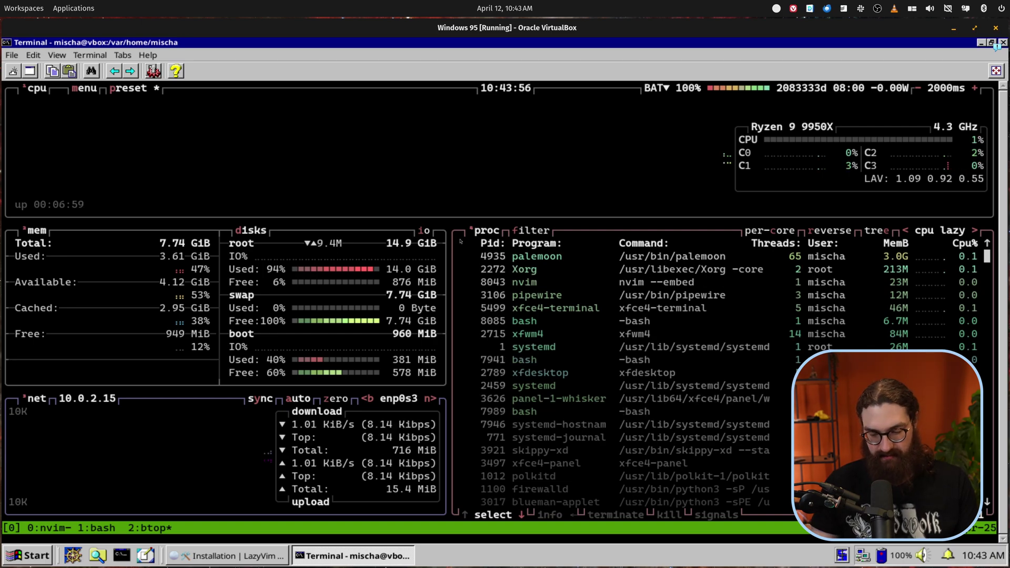
Split the btop window, let btop fill the terminal, then quit it and close the leftover shell
key(ctrl+b)
key(quotedbl)
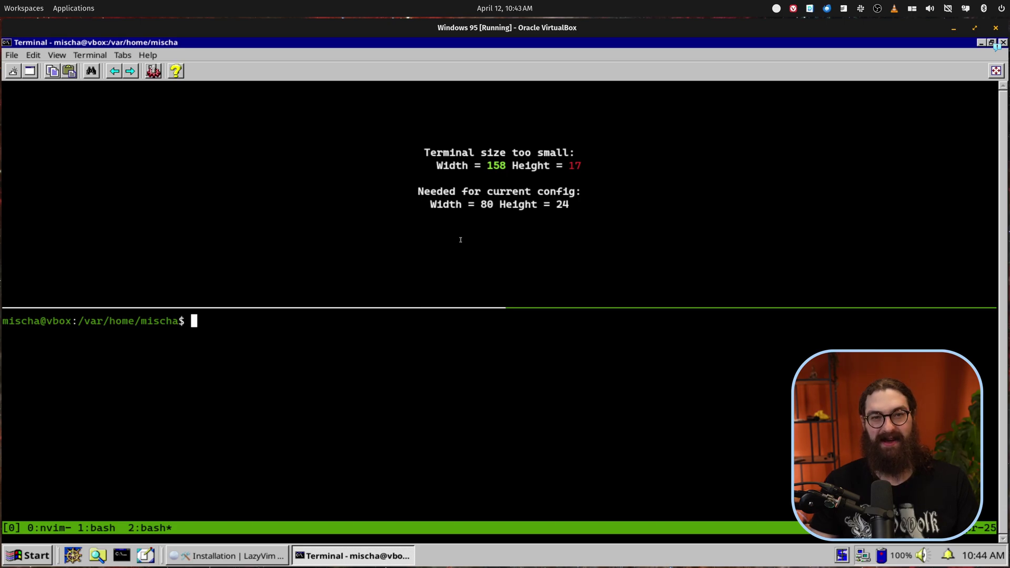
key(ctrl+d)
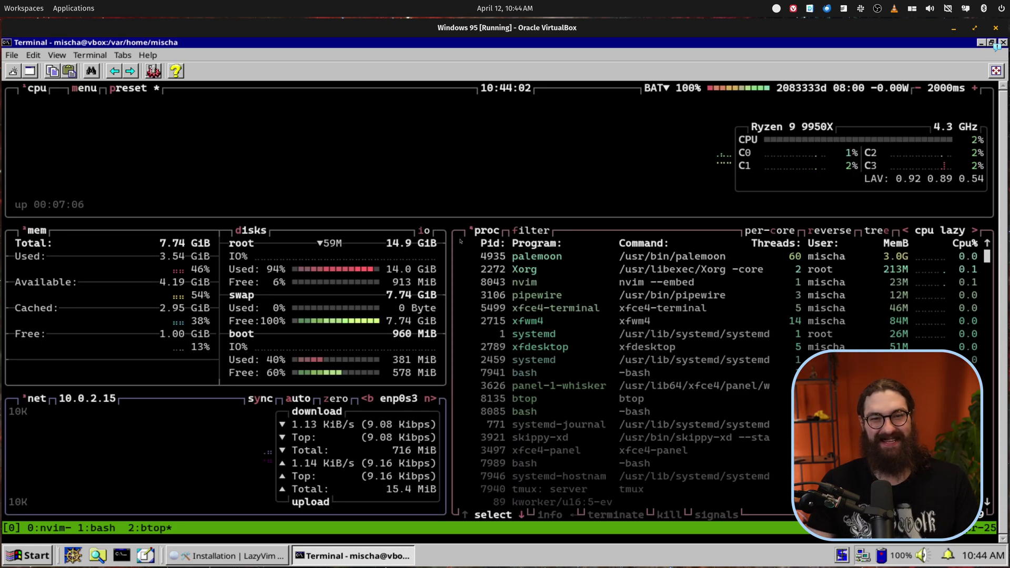
key(q)
key(ctrl+c)
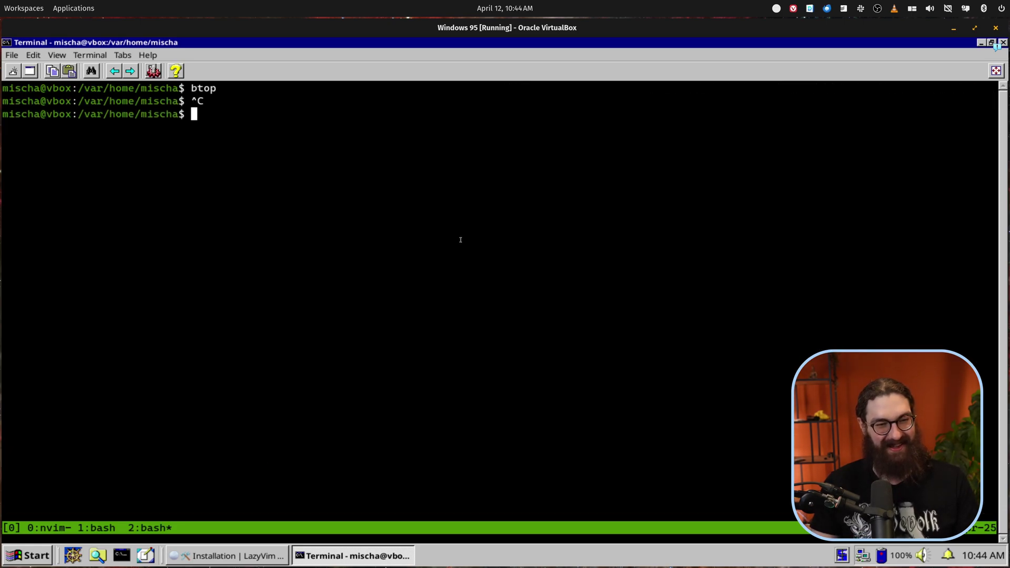
key(ctrl+d)
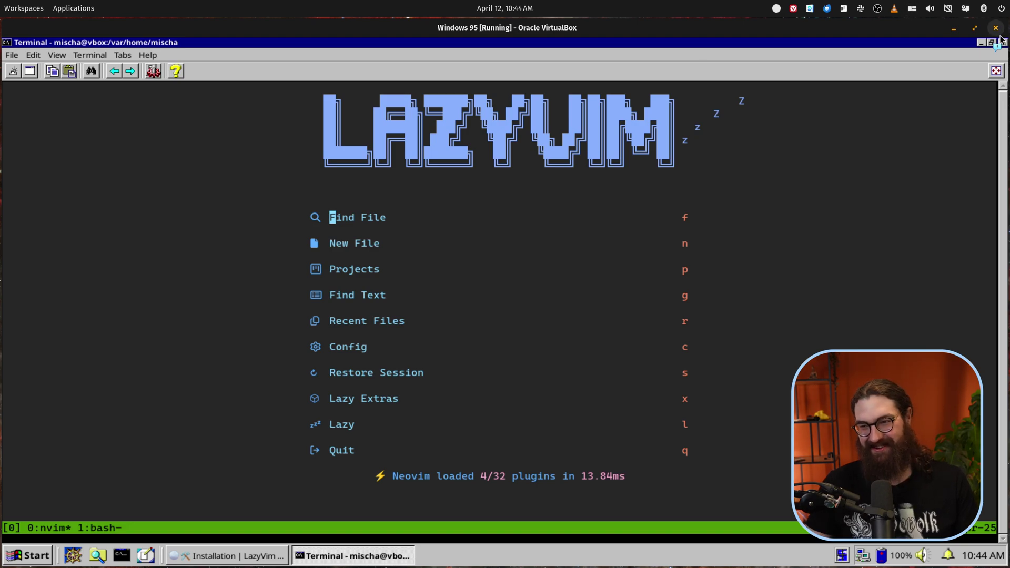
Minimise Terminal, close Pale Moon with both tabs, and launch Inkscape from the Graphics menu
click(981, 43)
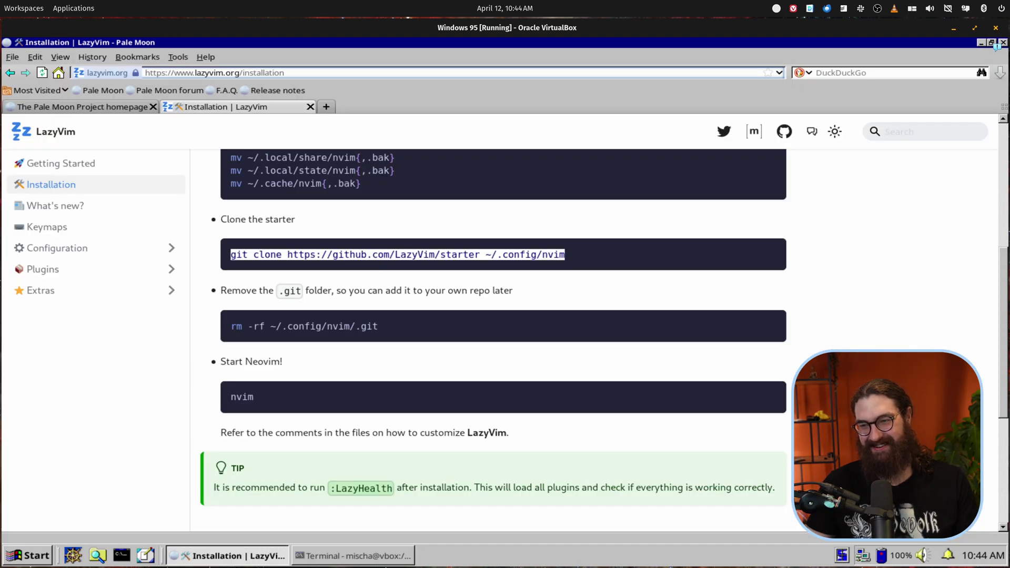
click(1003, 43)
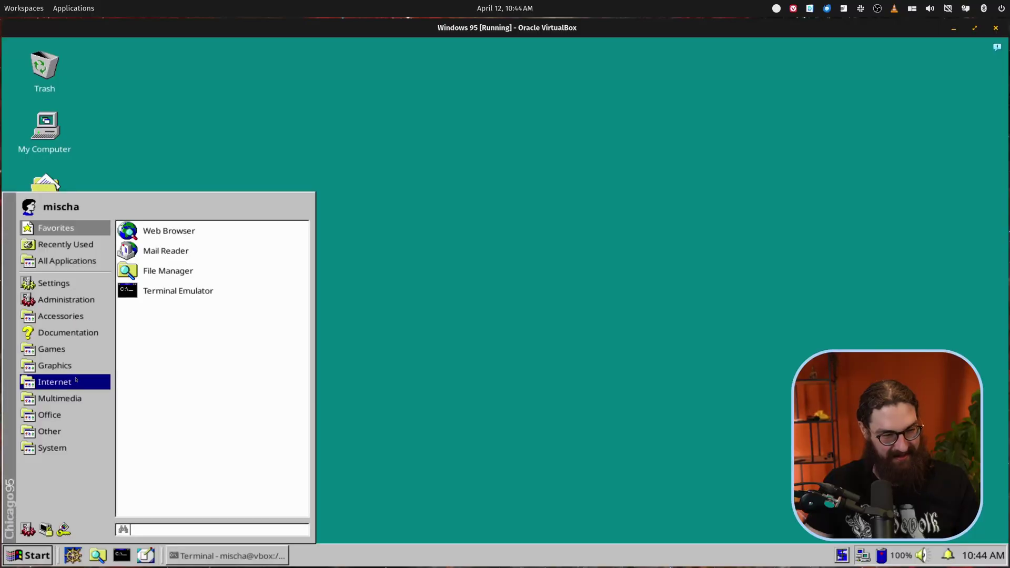
click(79, 370)
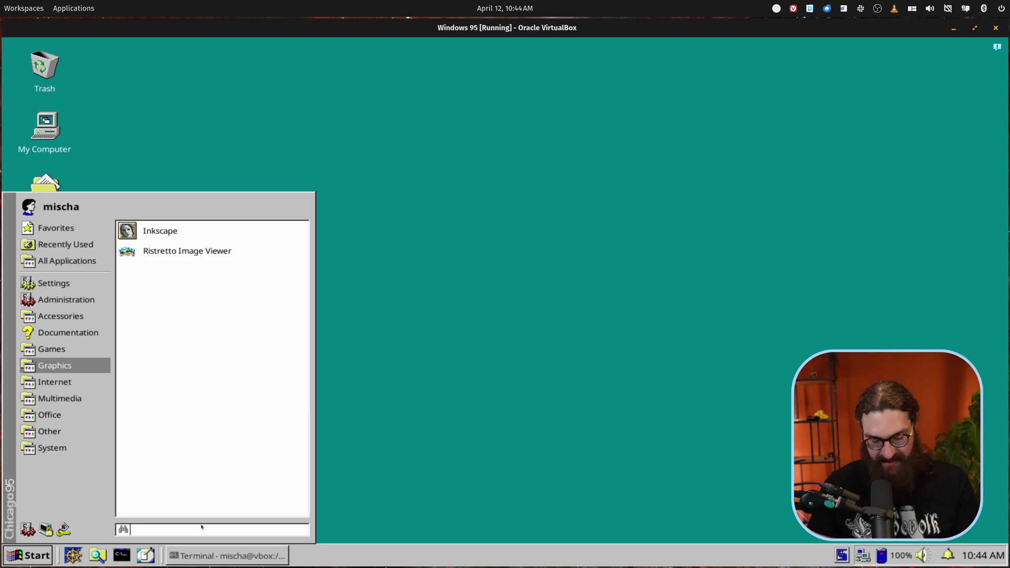
text(paint)
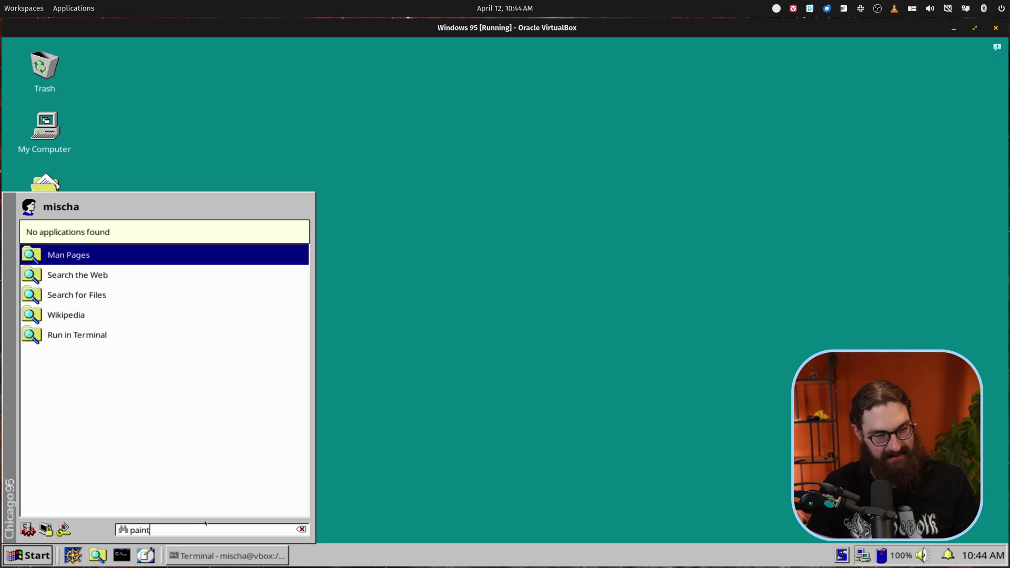
key(BackSpace)
key(BackSpace)
key(BackSpace)
key(BackSpace)
key(BackSpace)
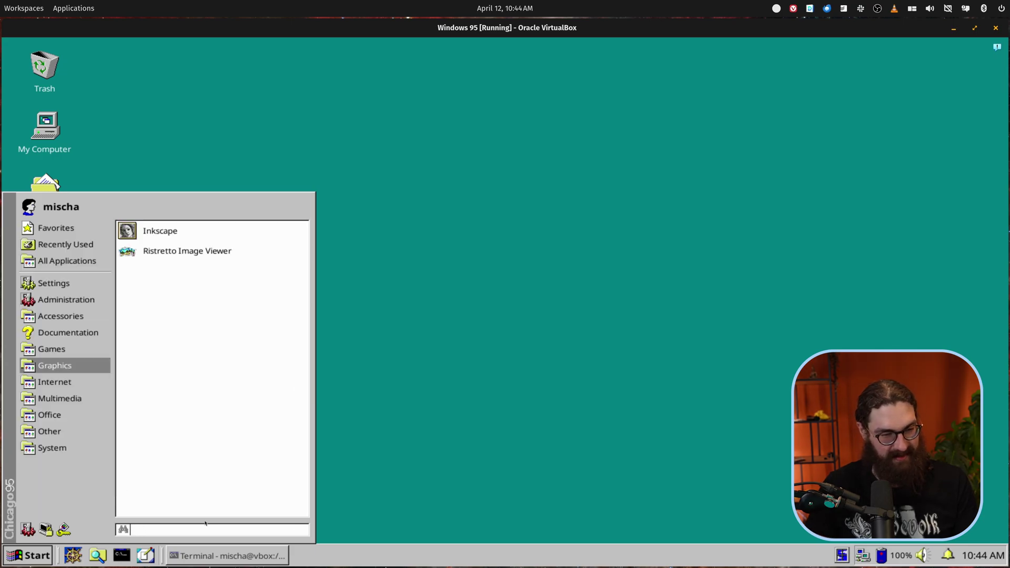
click(170, 234)
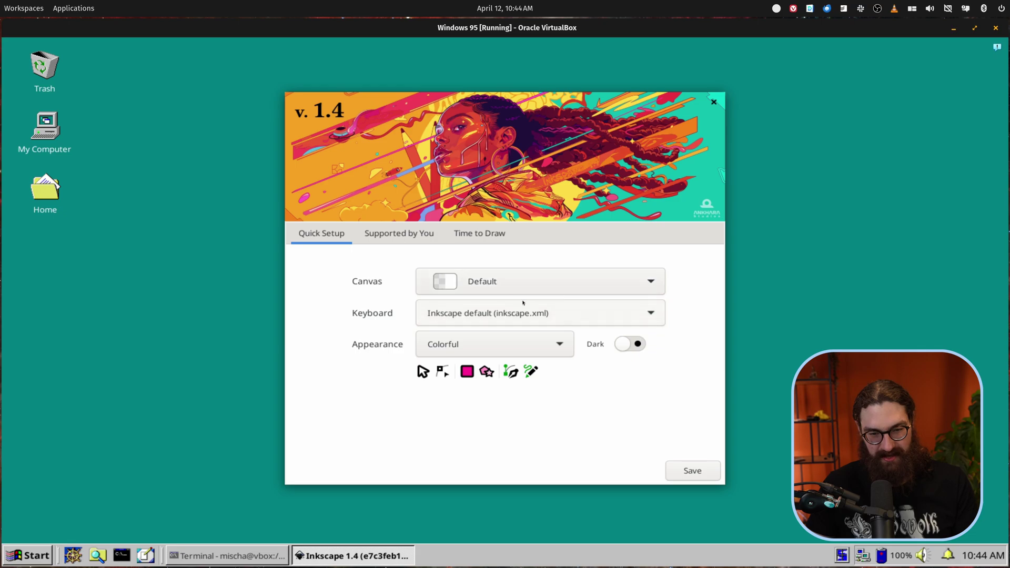
From Inkscape's welcome screen Time to Draw page, create a blank New document 1
click(415, 233)
click(479, 233)
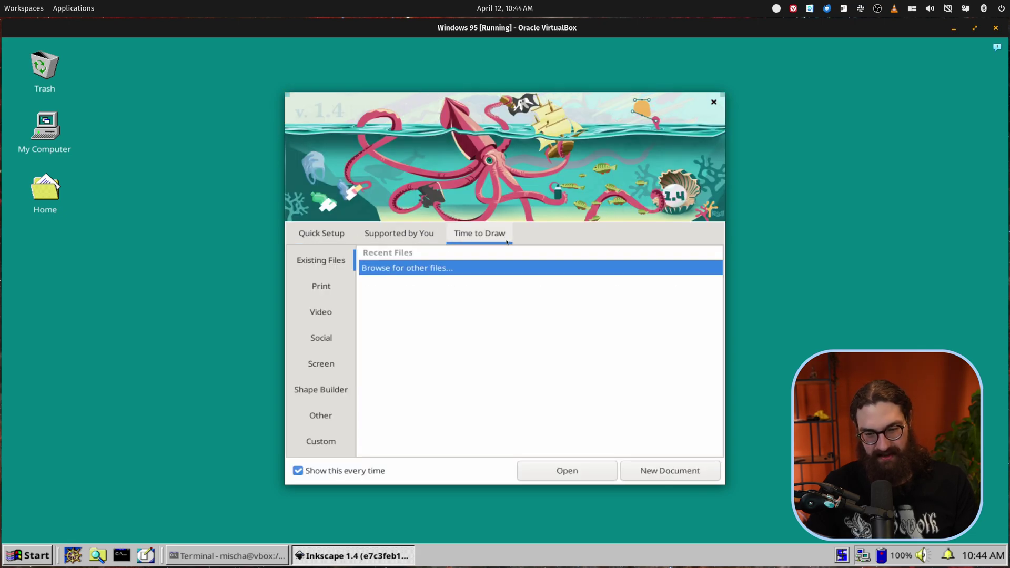
click(714, 102)
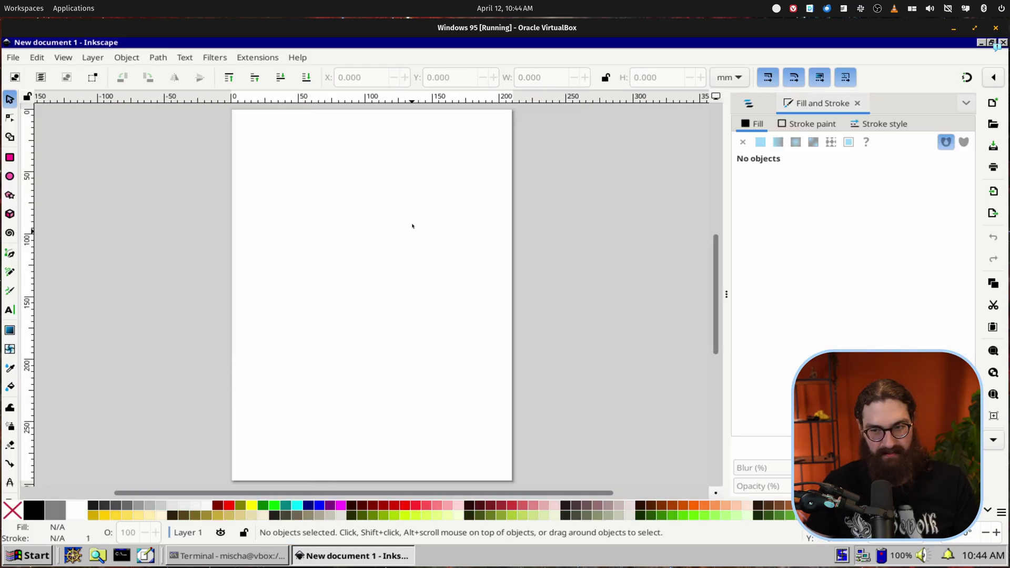
Drag a selection box on the empty page, quit Inkscape, and open the application menu
drag(368, 174, 400, 261)
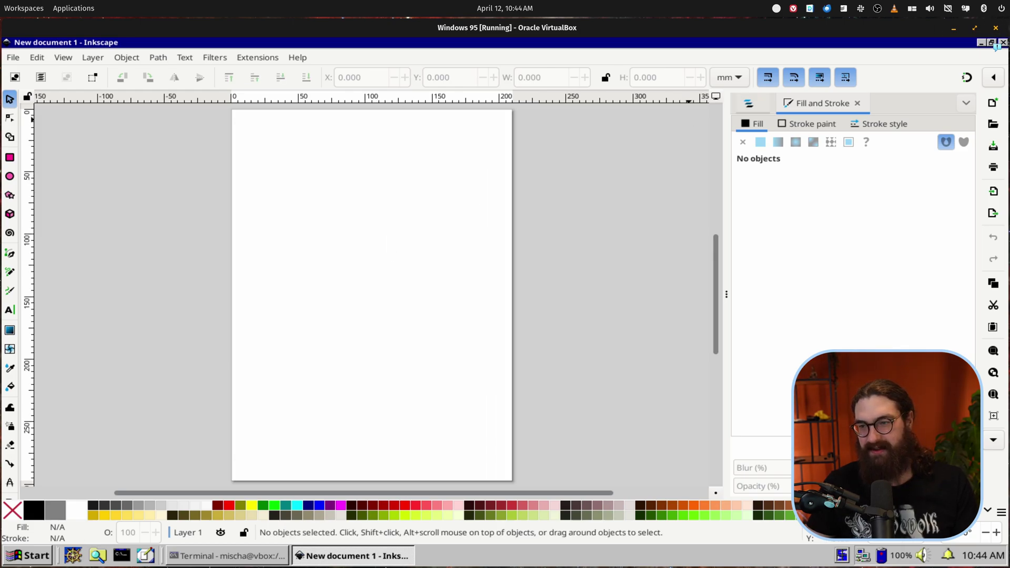
click(1004, 43)
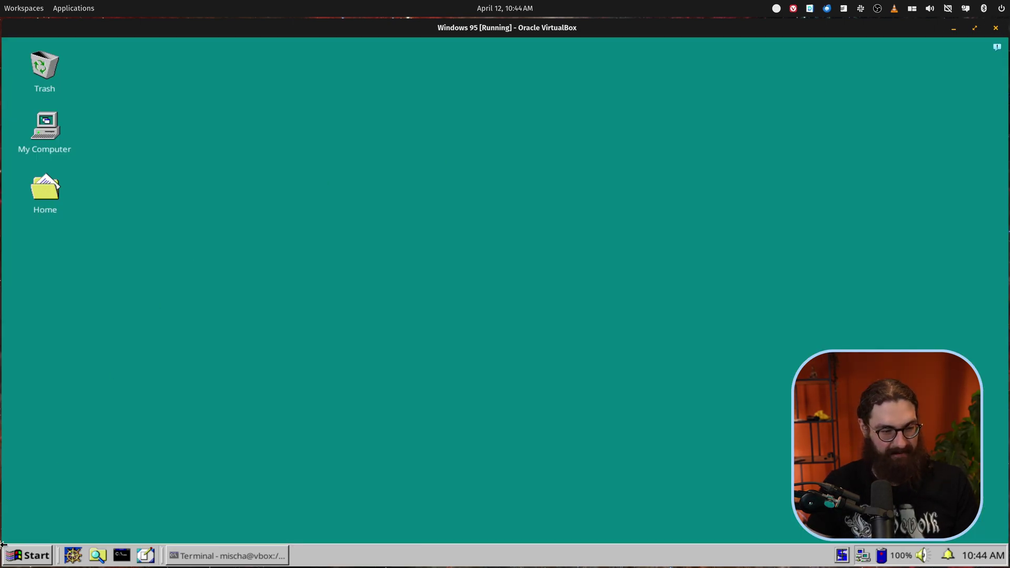
click(28, 555)
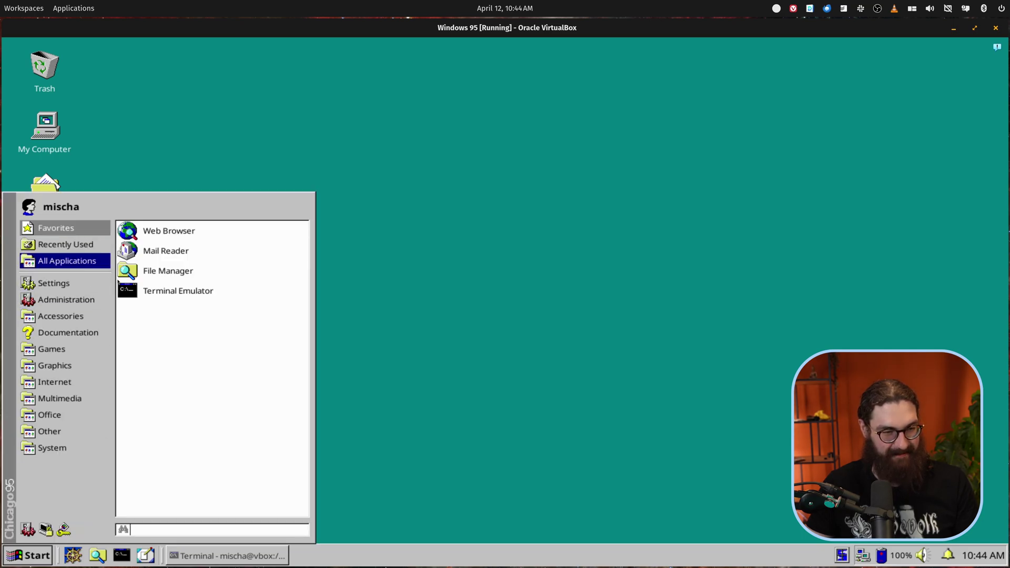
Bring back the LazyVim terminal, move down its dashboard, then minimize it again
click(462, 420)
click(193, 556)
key(j)
key(j)
key(j)
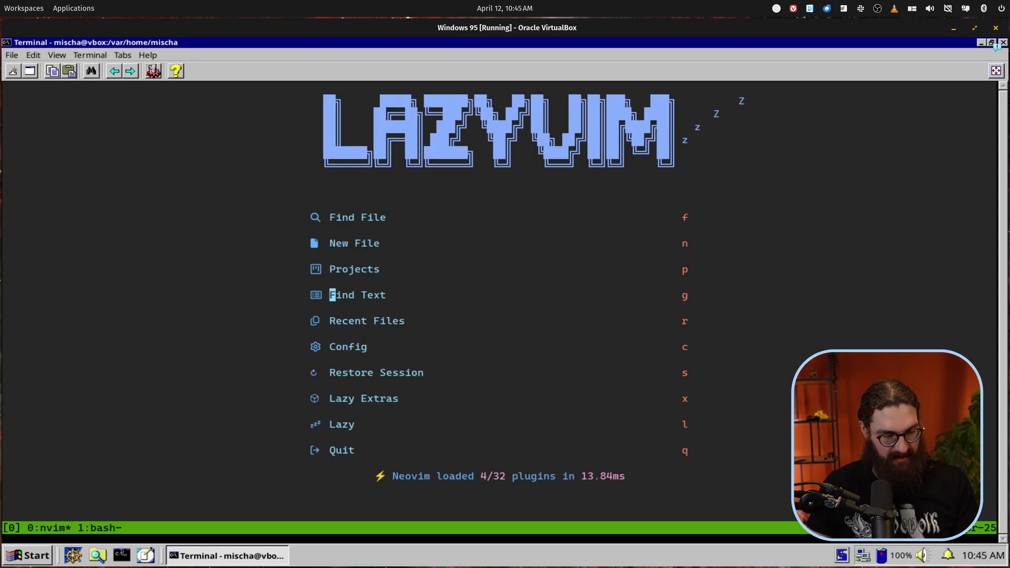
click(979, 44)
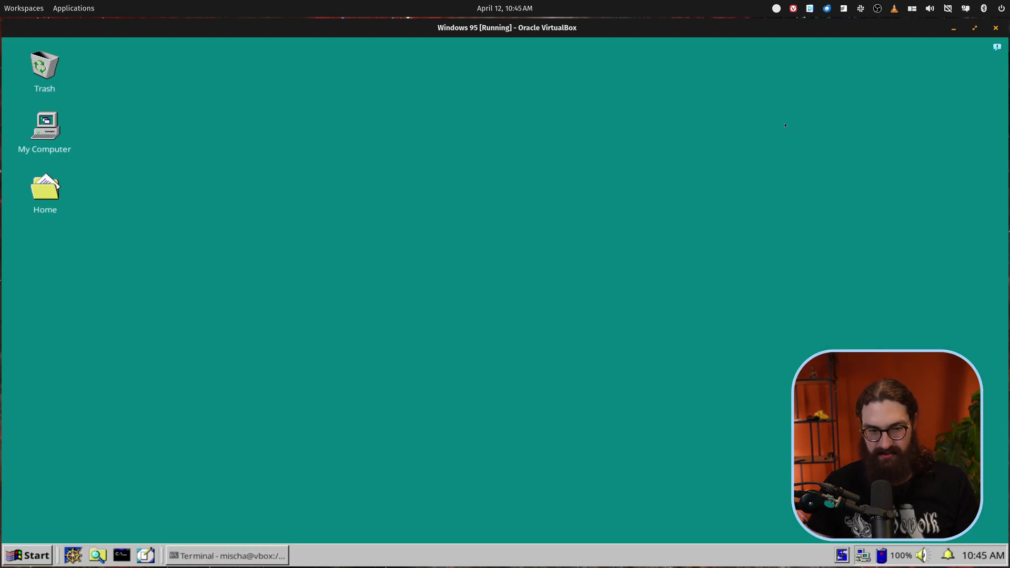
Launch the Mousepad text editor from the Accessories menu
click(15, 556)
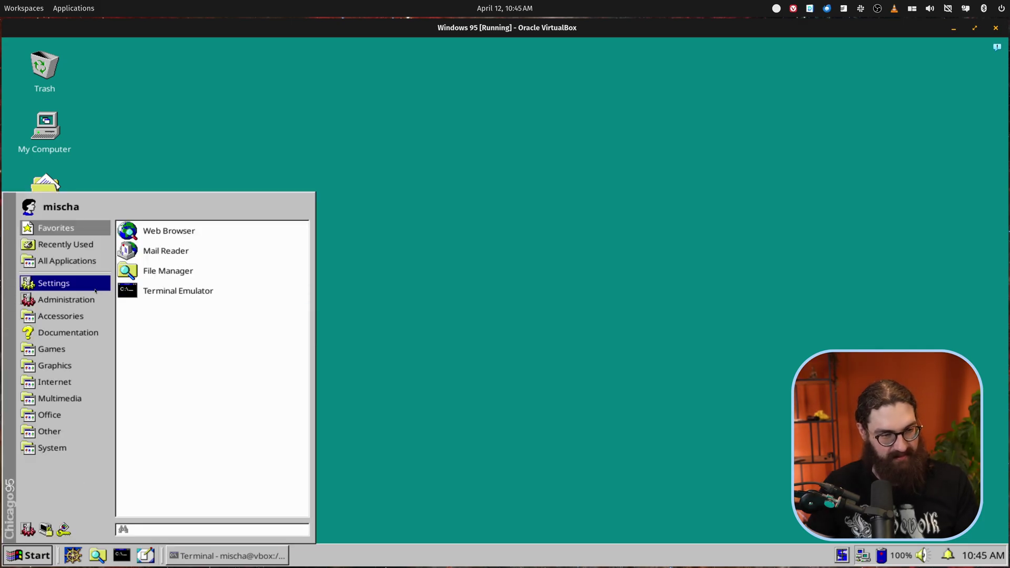
click(88, 318)
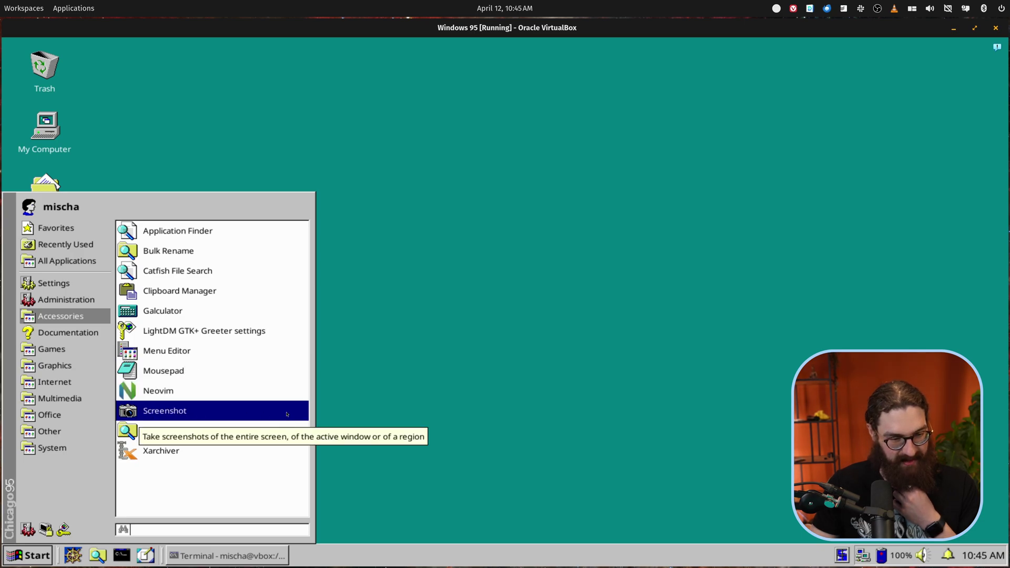
click(202, 374)
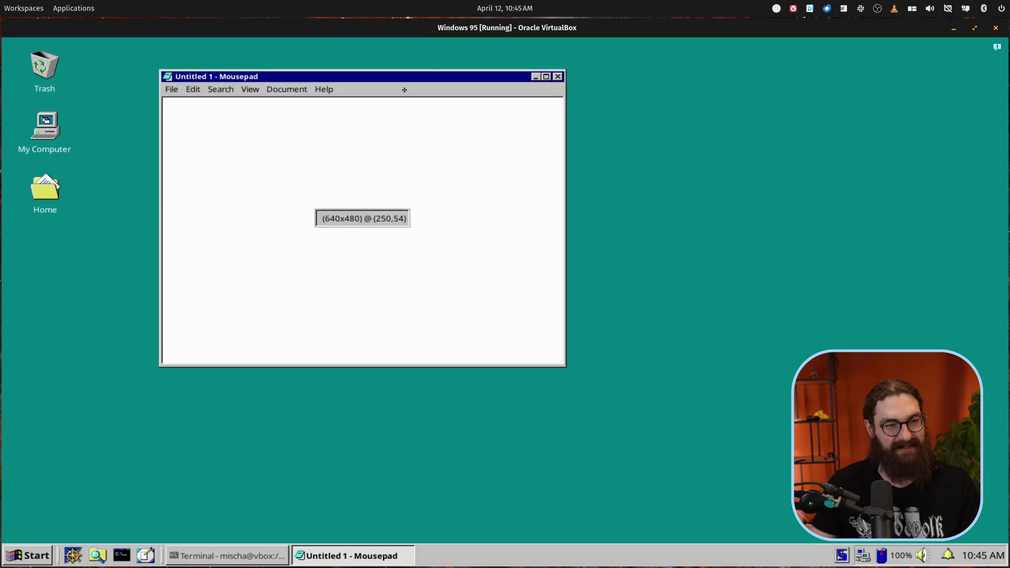
Enter the sample text 'asdfa' in Untitled 1 and browse Mousepad's menus
text(asdfa)
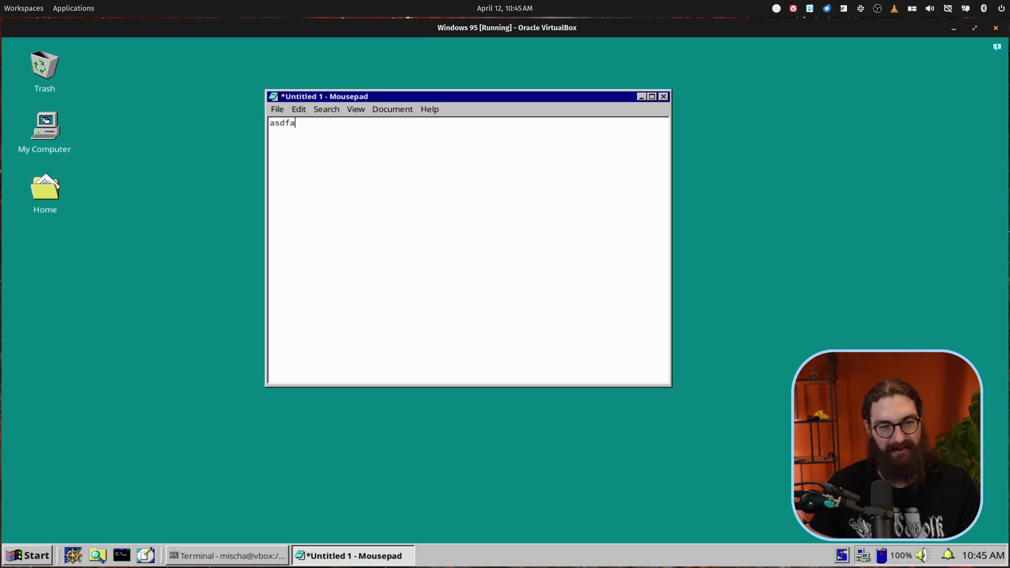
click(393, 109)
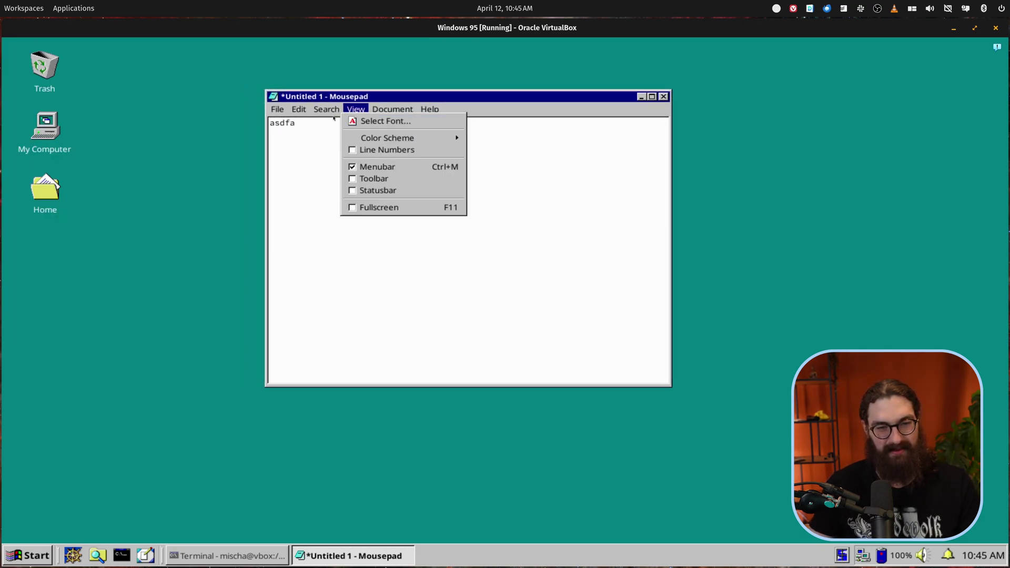
mouse_move(301, 111)
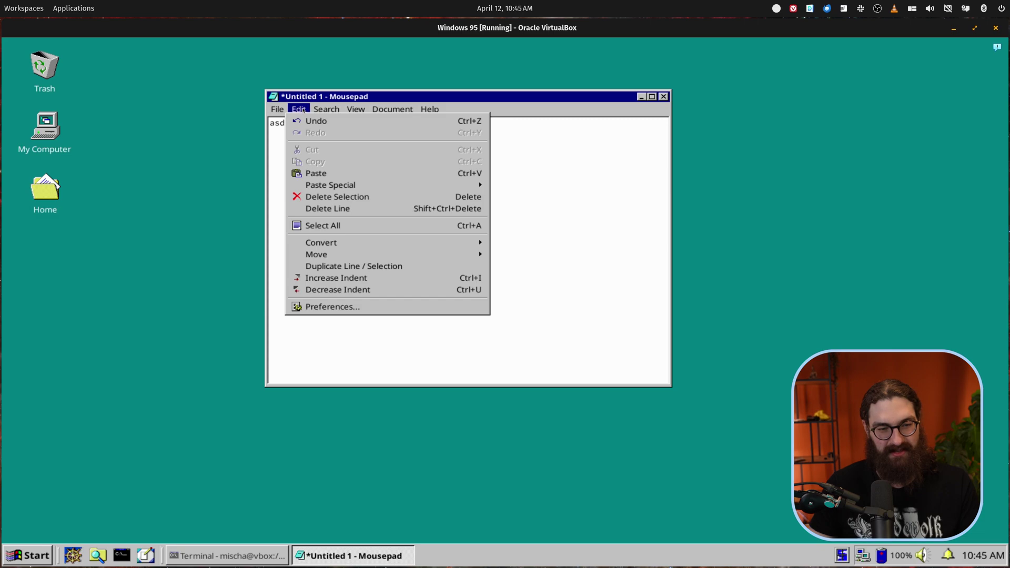
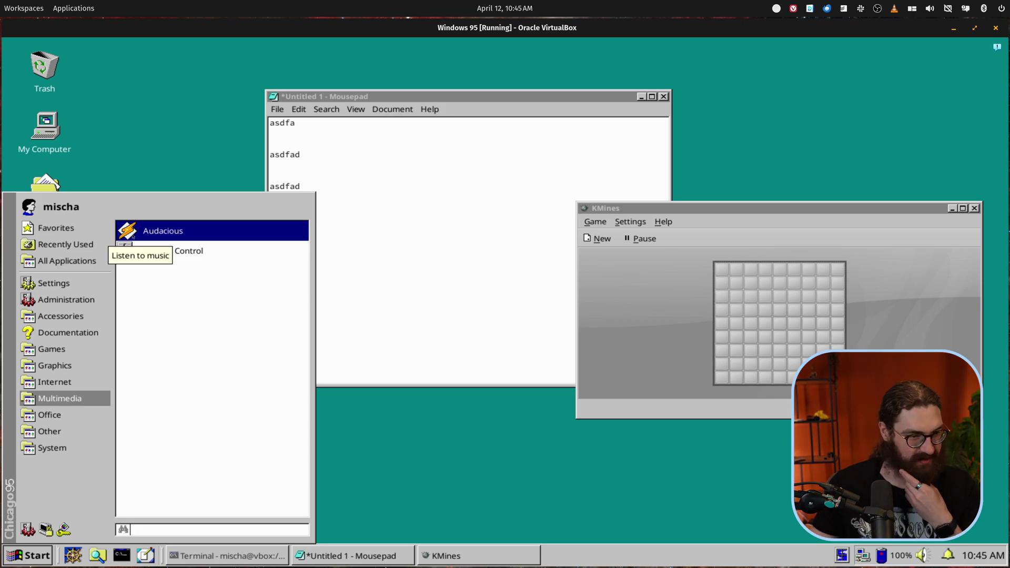
Launch Audacious, then close KMines and close Mousepad without saving
click(132, 236)
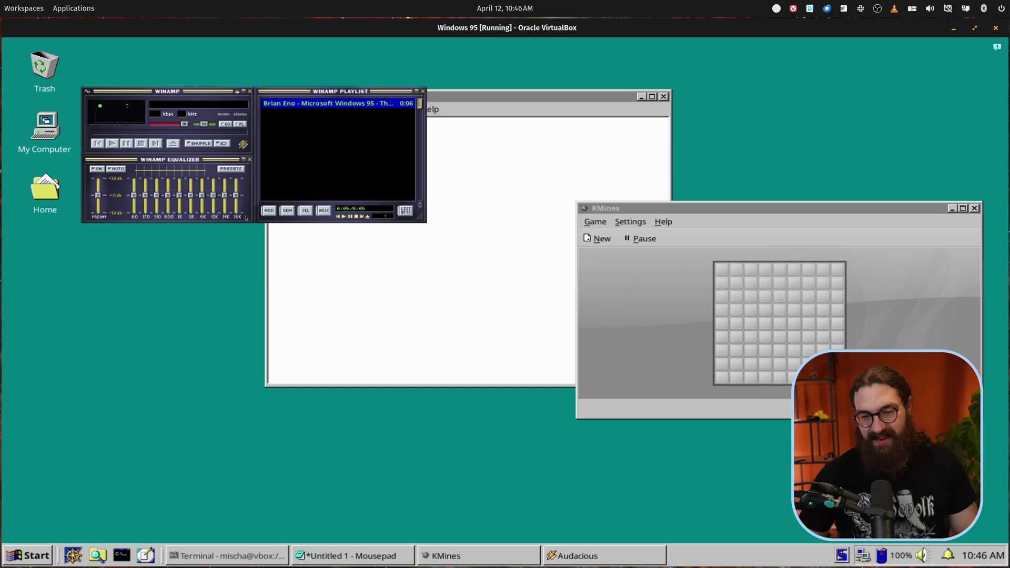
click(847, 296)
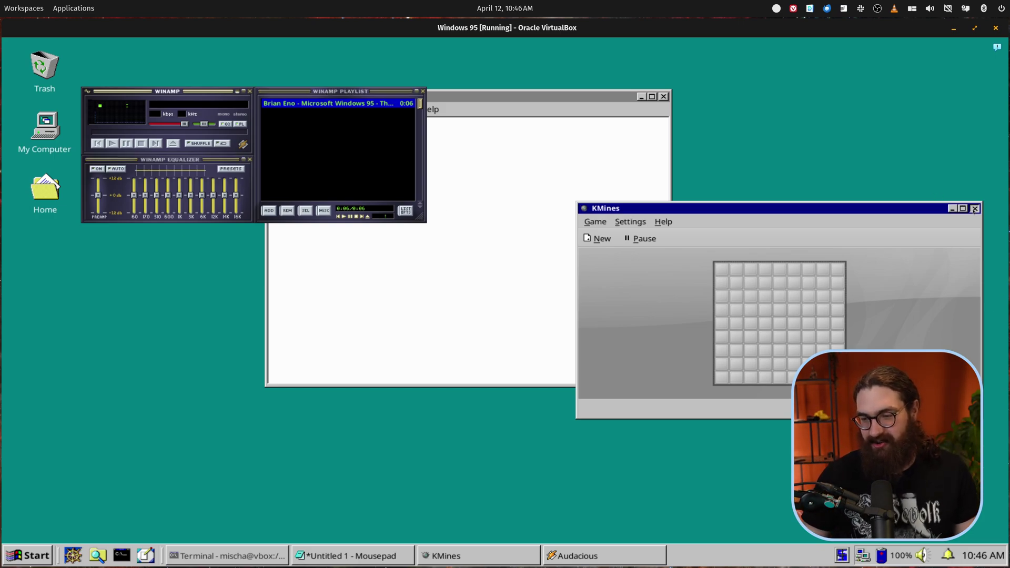
key(alt+F4)
drag(572, 110, 825, 148)
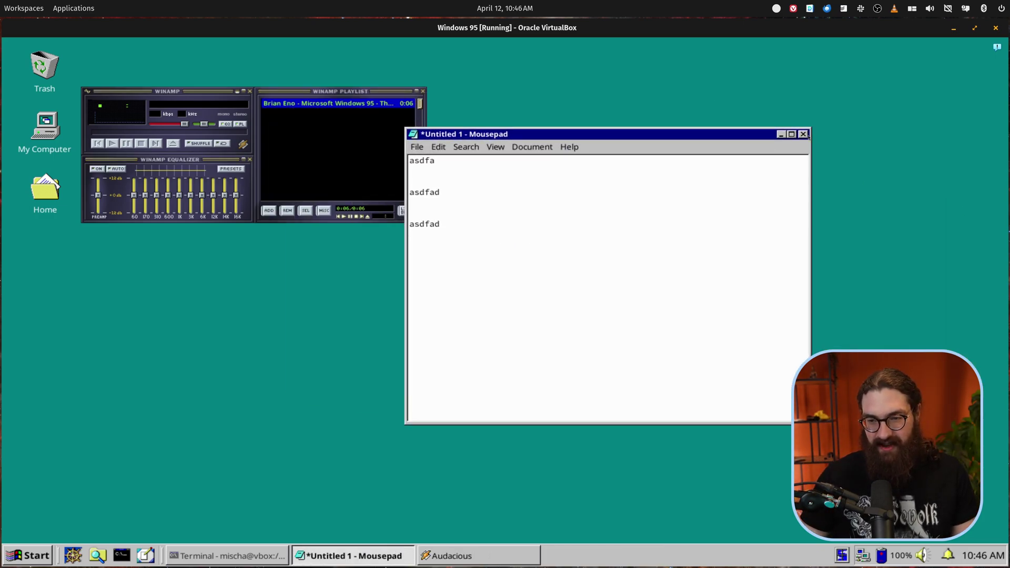
key(alt+F4)
click(611, 318)
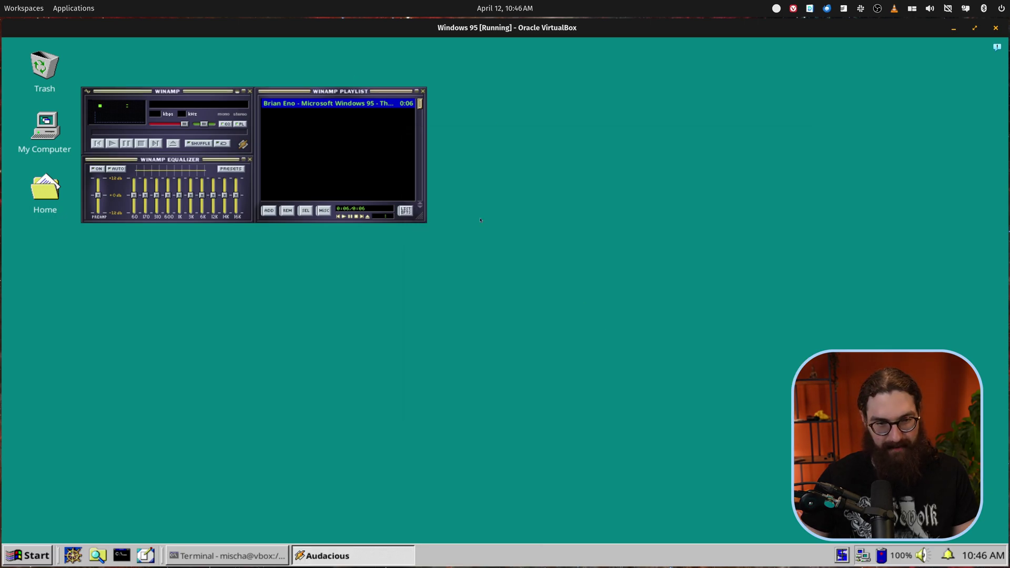
Play the Brian Eno track and arrange the Winamp player and playlist near the screen centre
drag(212, 93, 362, 217)
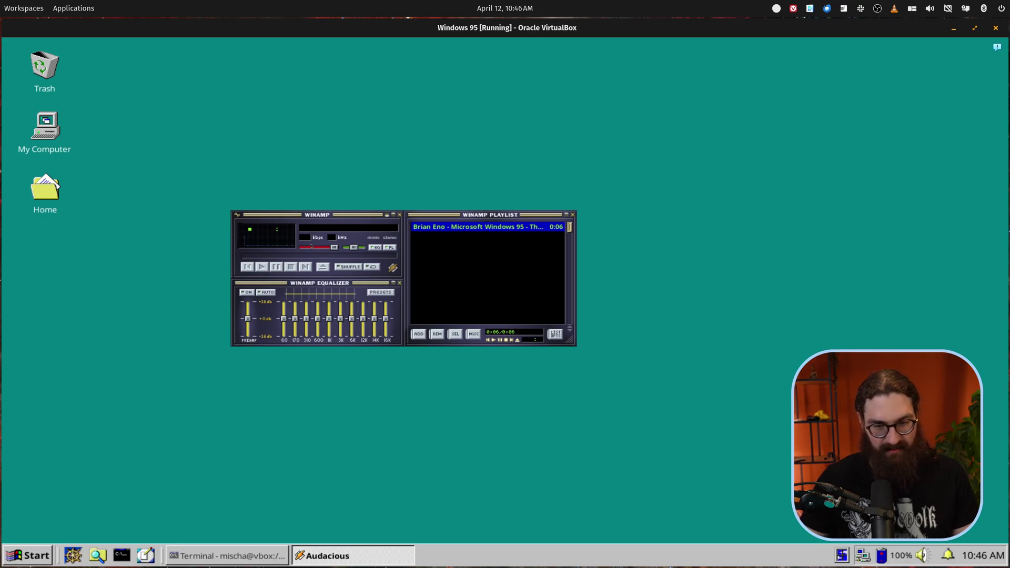
click(262, 267)
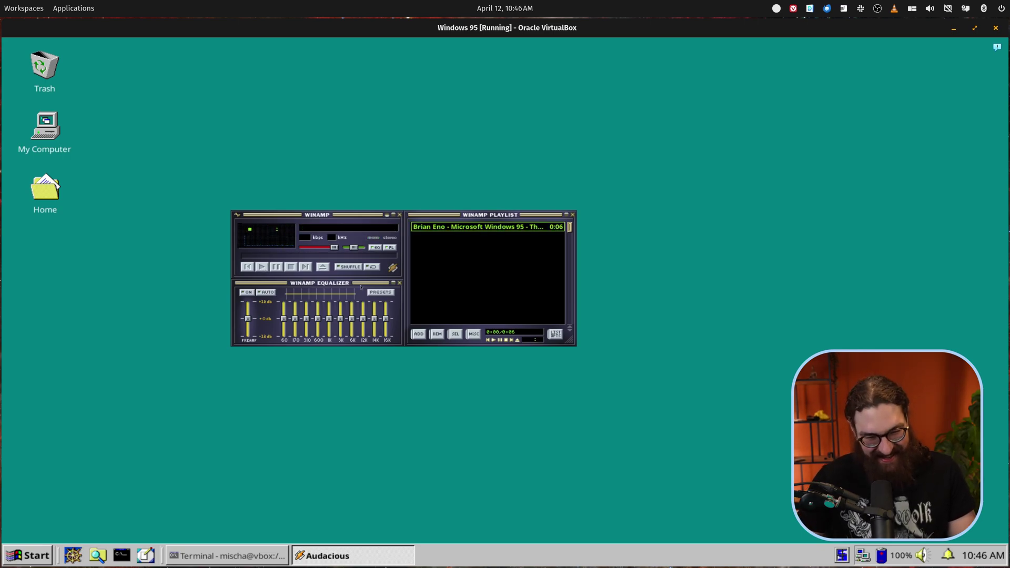
drag(301, 215, 603, 189)
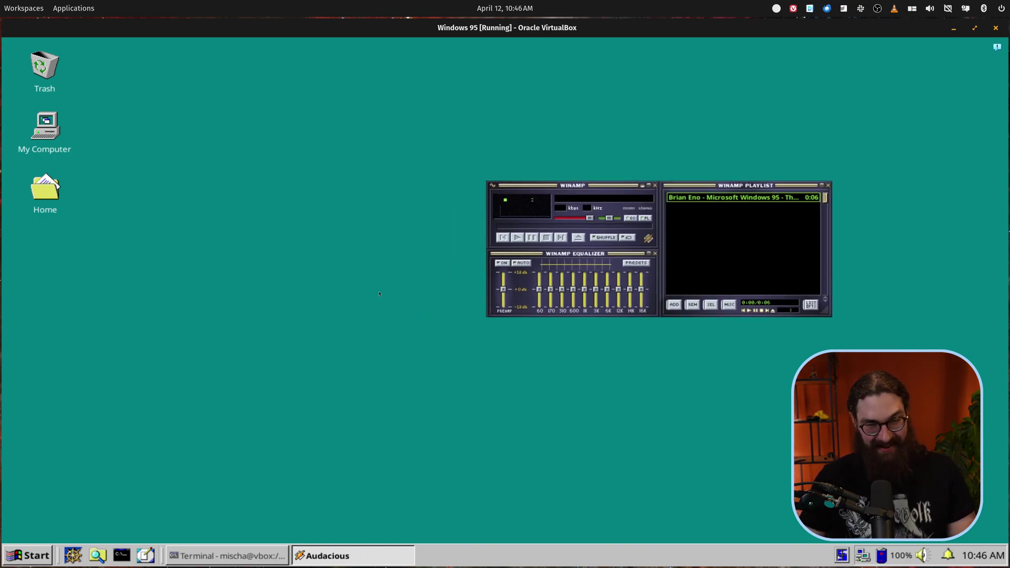
drag(624, 191, 573, 154)
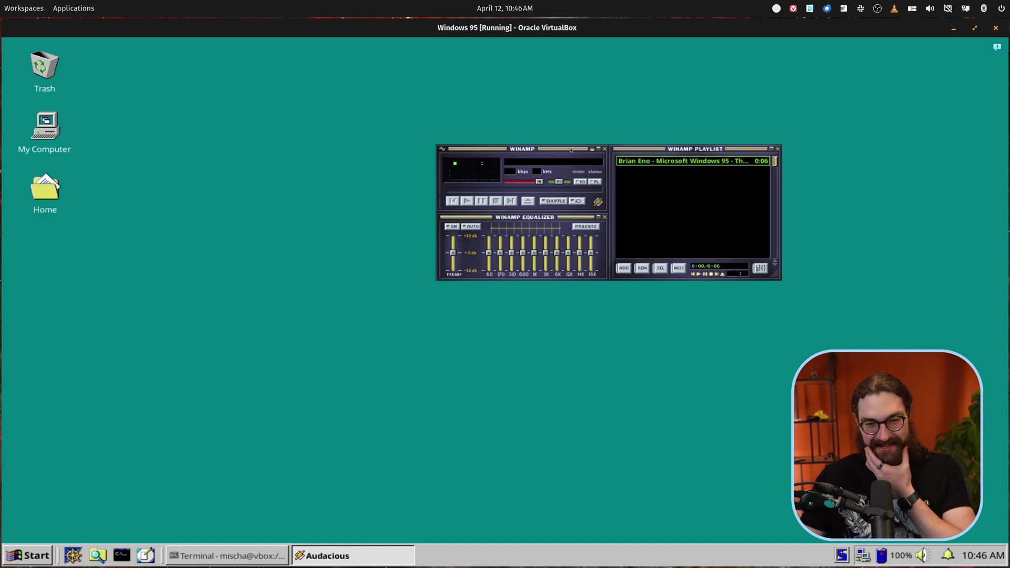
drag(571, 150, 463, 138)
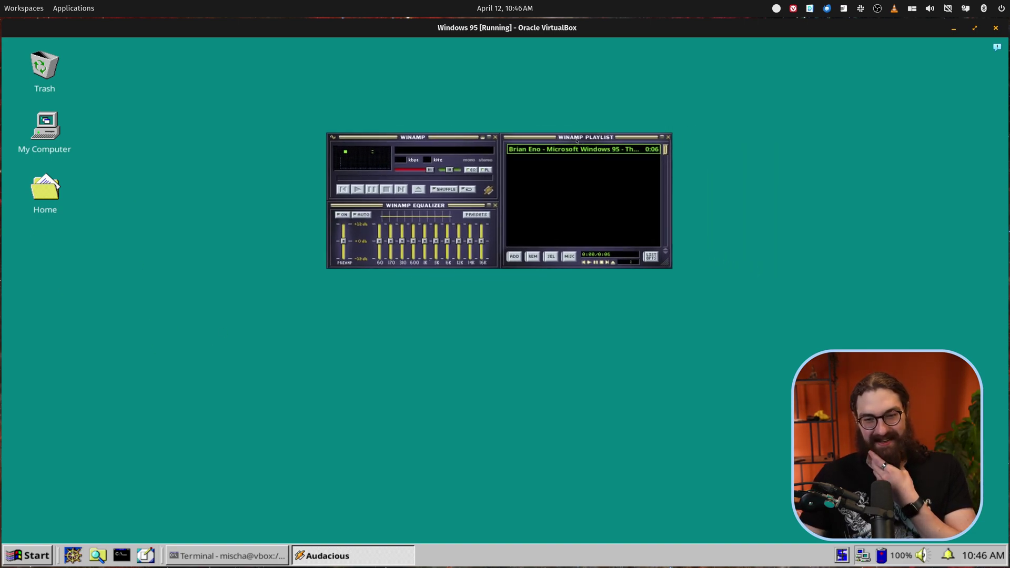
drag(577, 140, 534, 142)
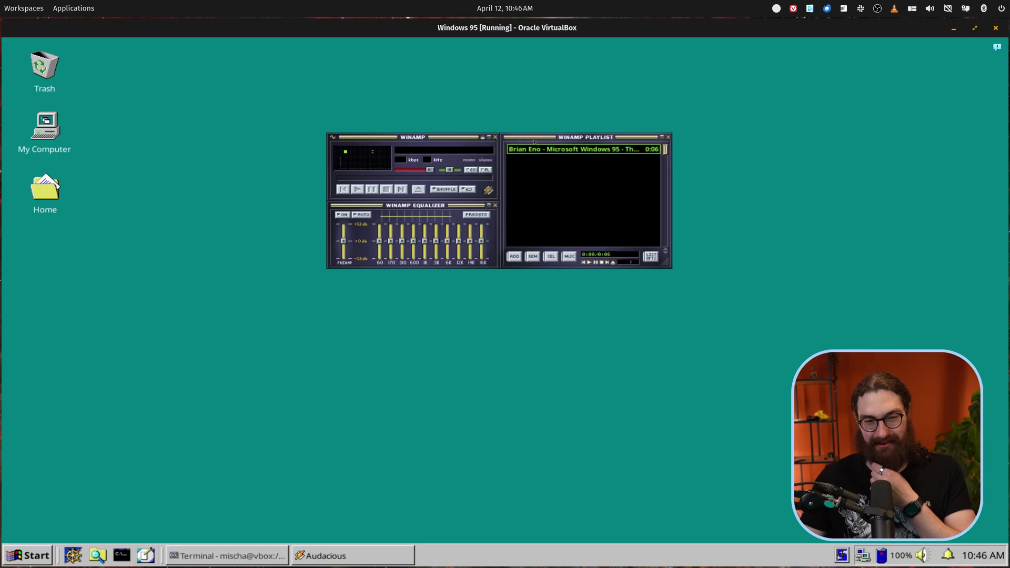
drag(418, 135, 361, 129)
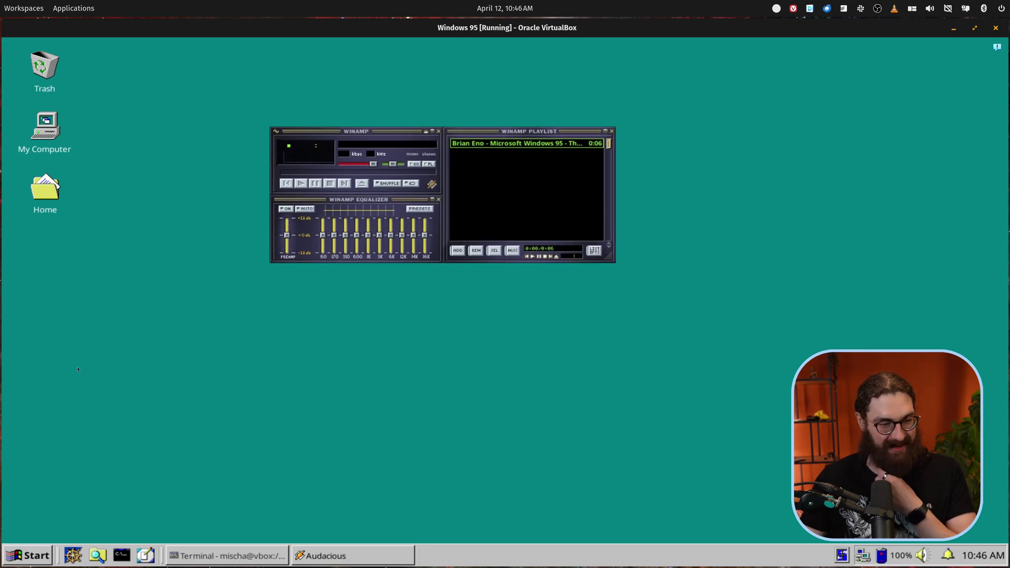
click(26, 555)
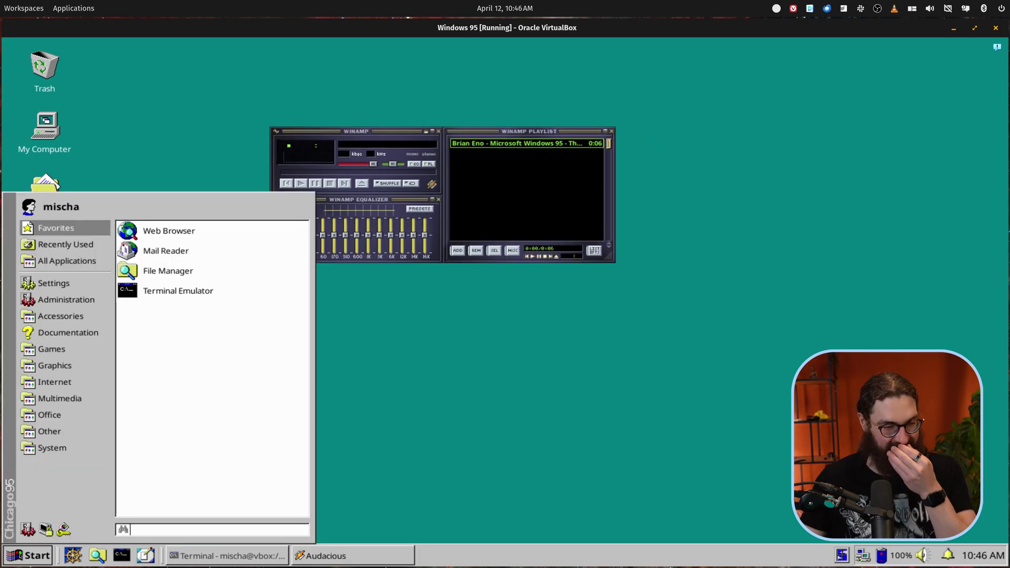
Browse the Office, System and Other categories of the applications menu, then dismiss it
click(75, 421)
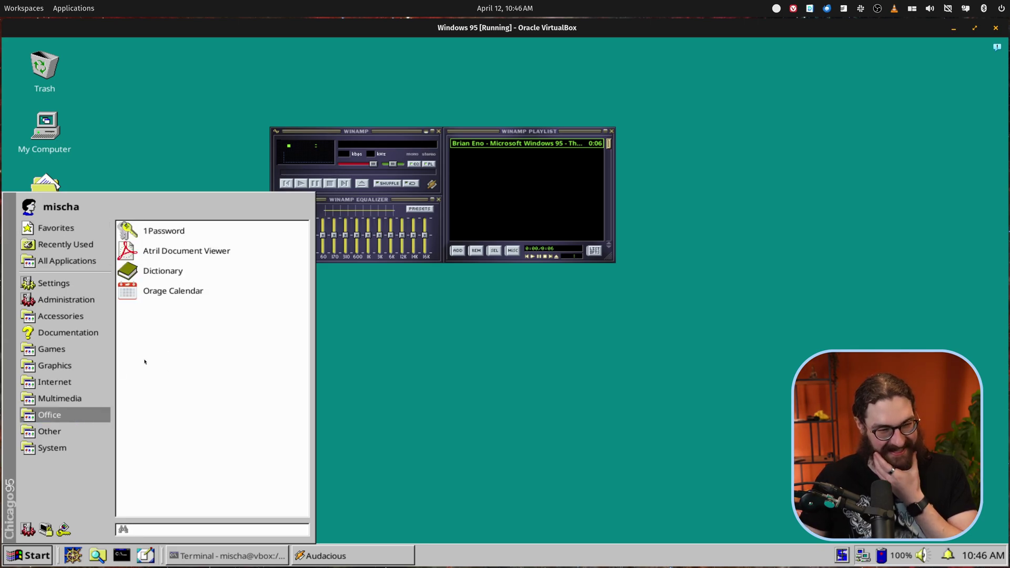
click(58, 445)
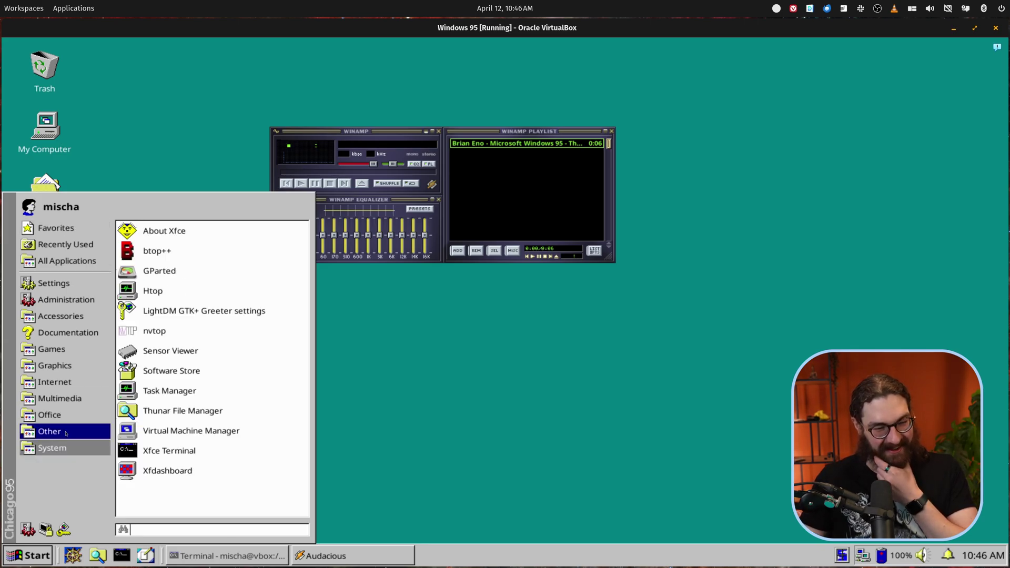
click(66, 434)
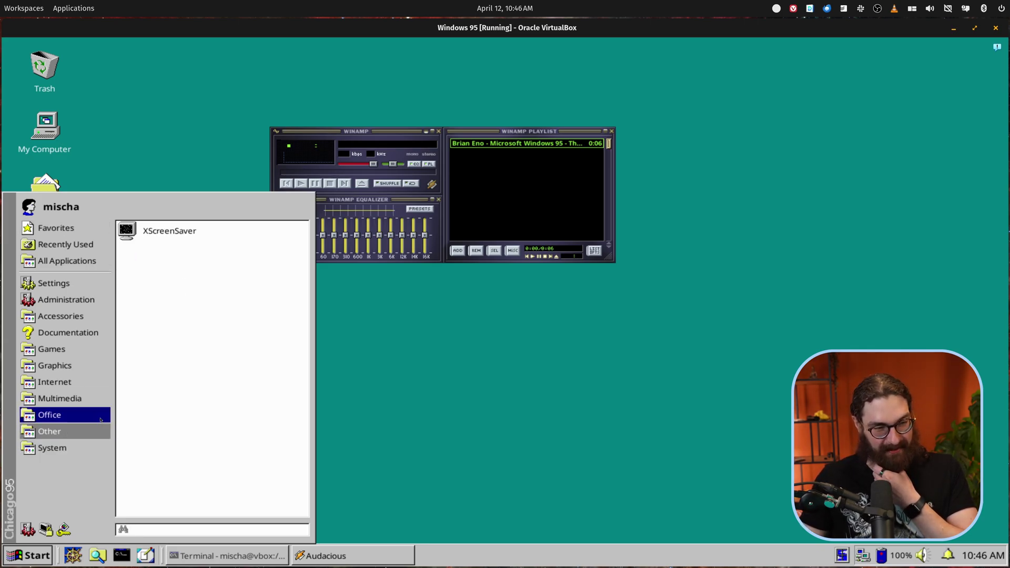
click(485, 399)
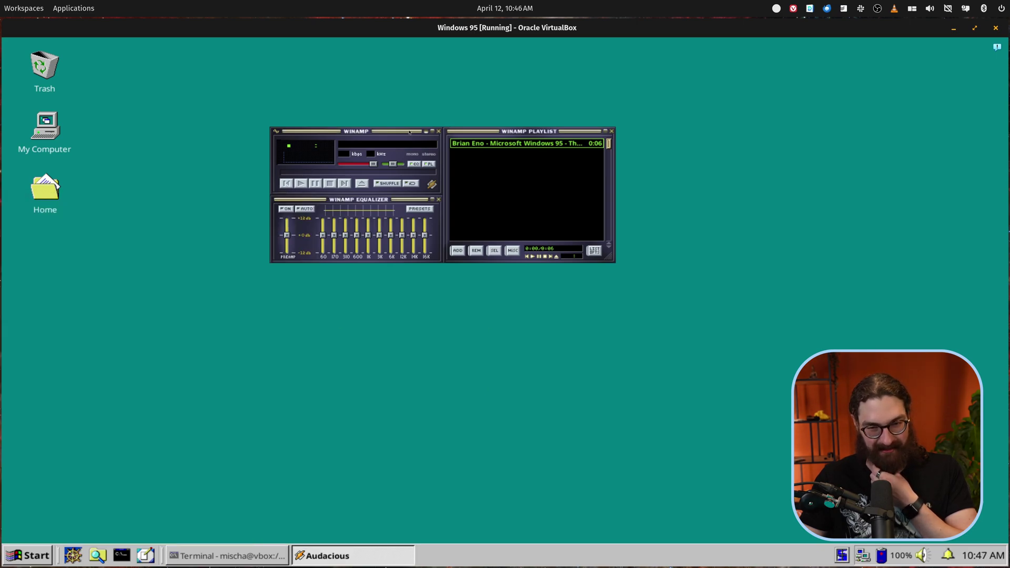
Park the Winamp player at the upper right, play and stop it, and bring the terminal forward
drag(409, 132, 759, 101)
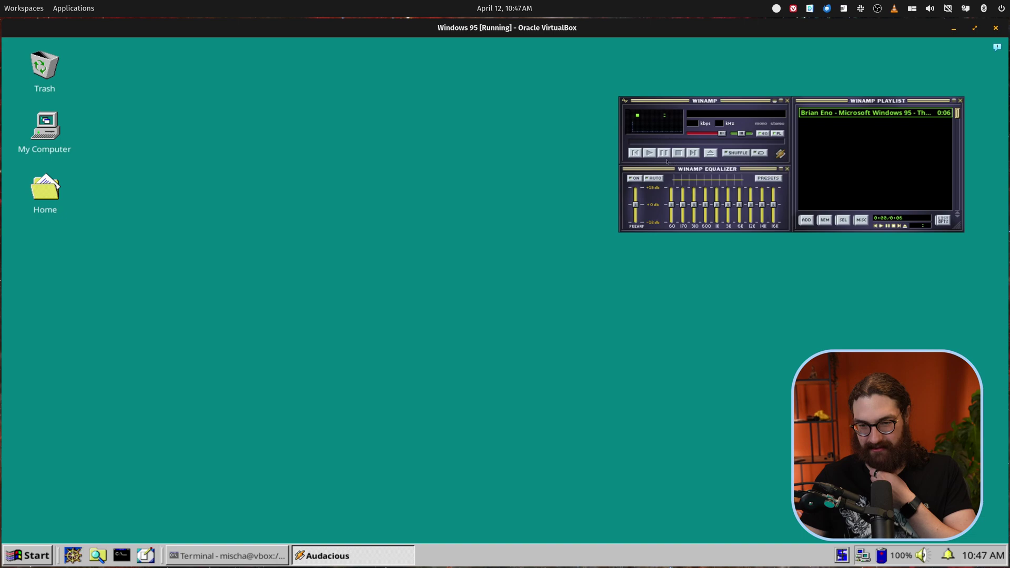
click(651, 155)
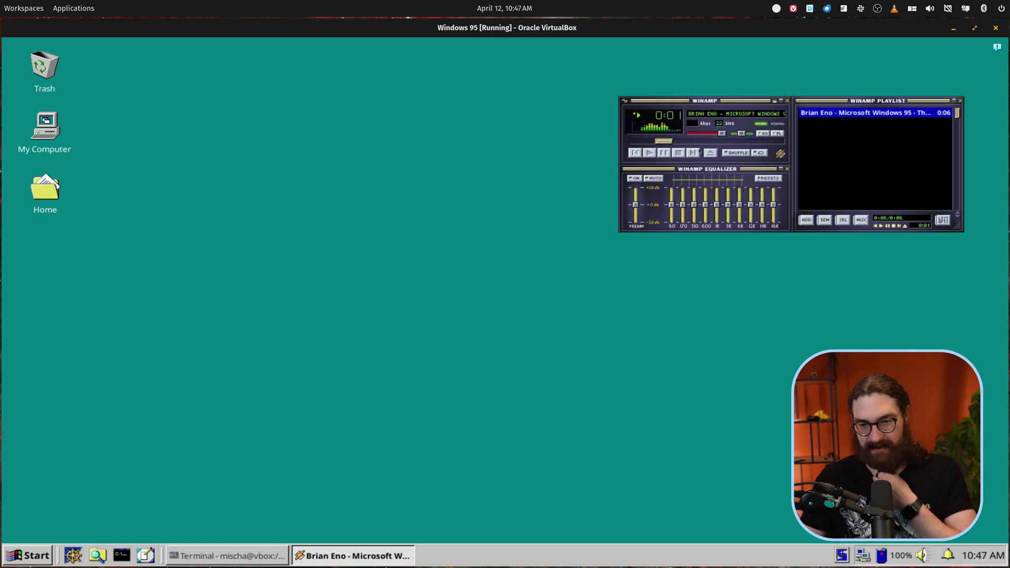
click(678, 154)
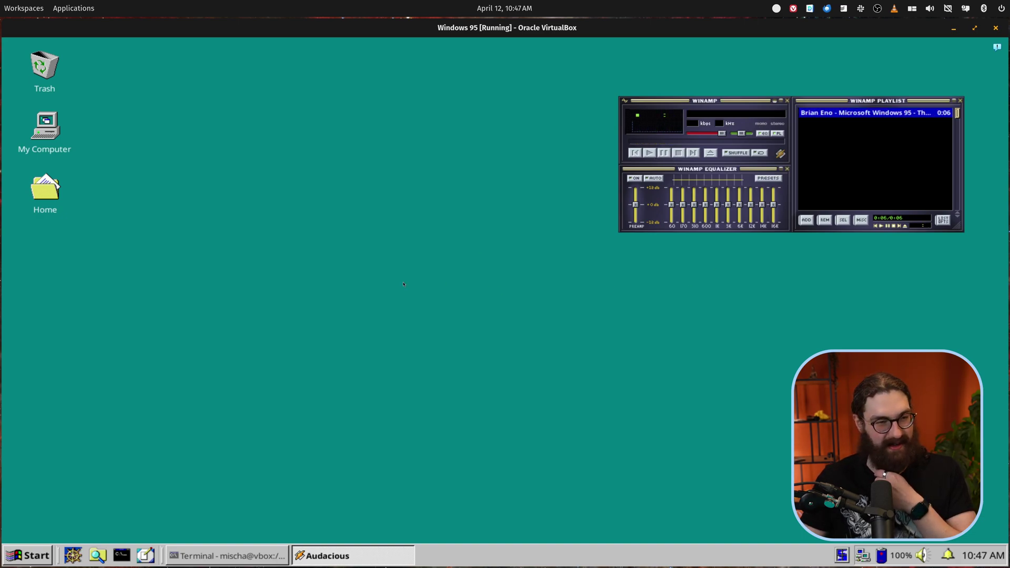
click(239, 563)
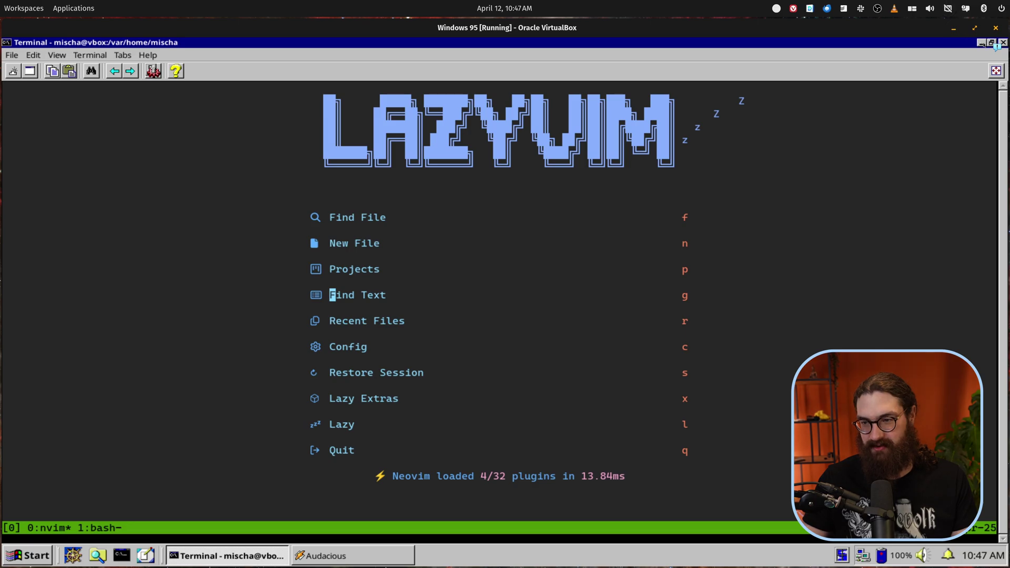
Quit LazyVim in the terminal and run 'which rpm', which returns /usr/bin/rpm
click(981, 43)
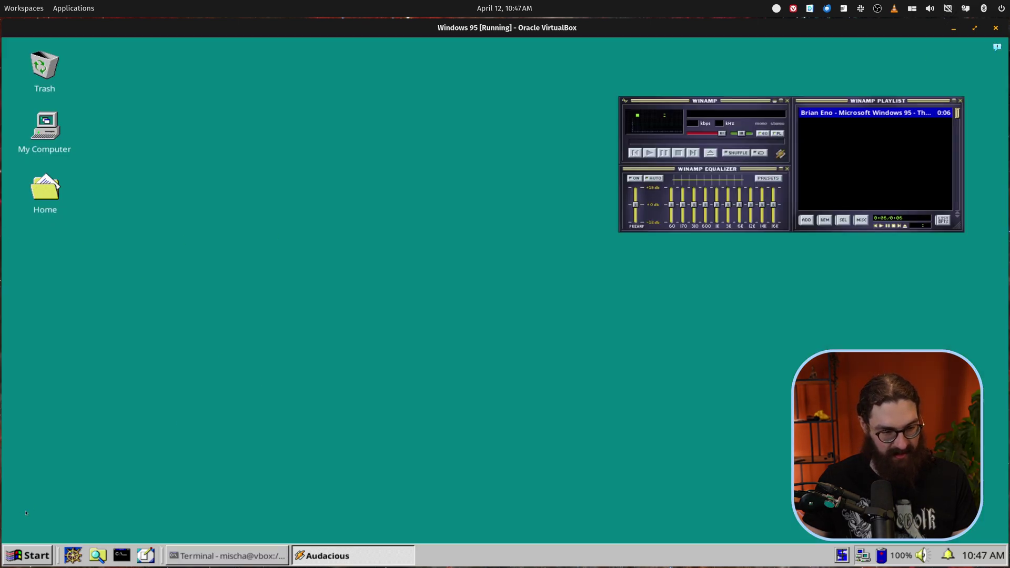
click(226, 555)
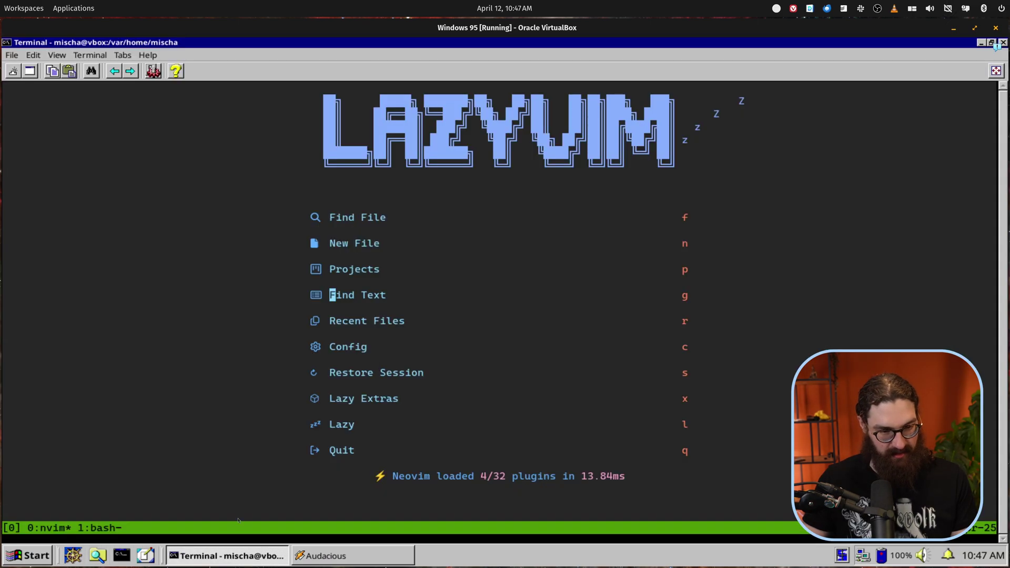
key(q)
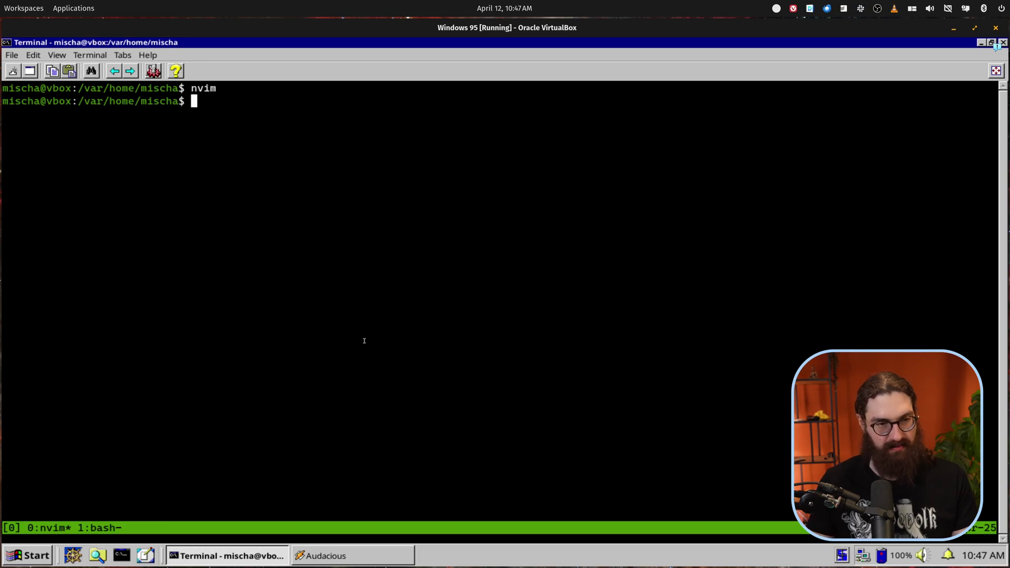
text(which rpm)
key(Return)
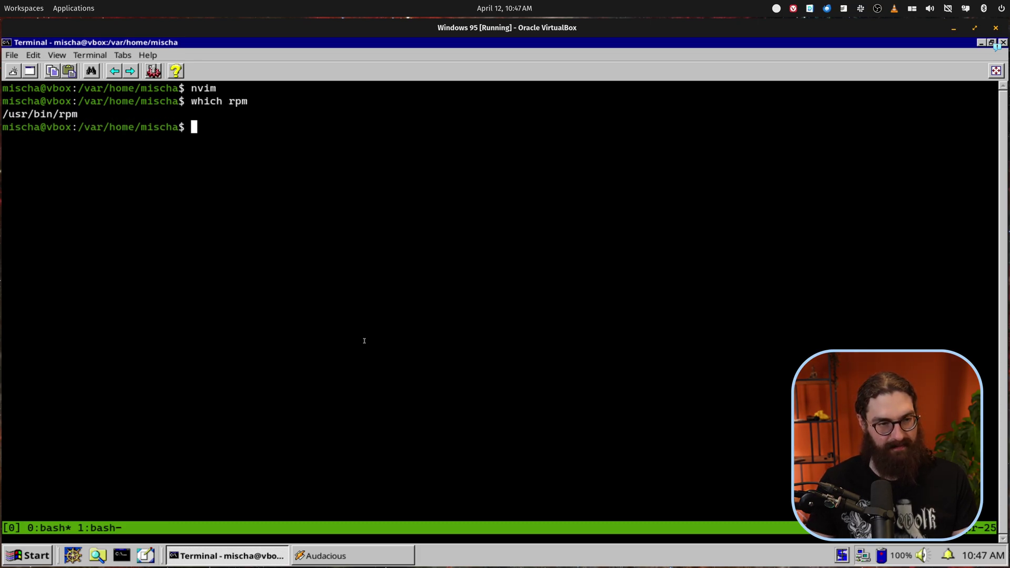
key(super)
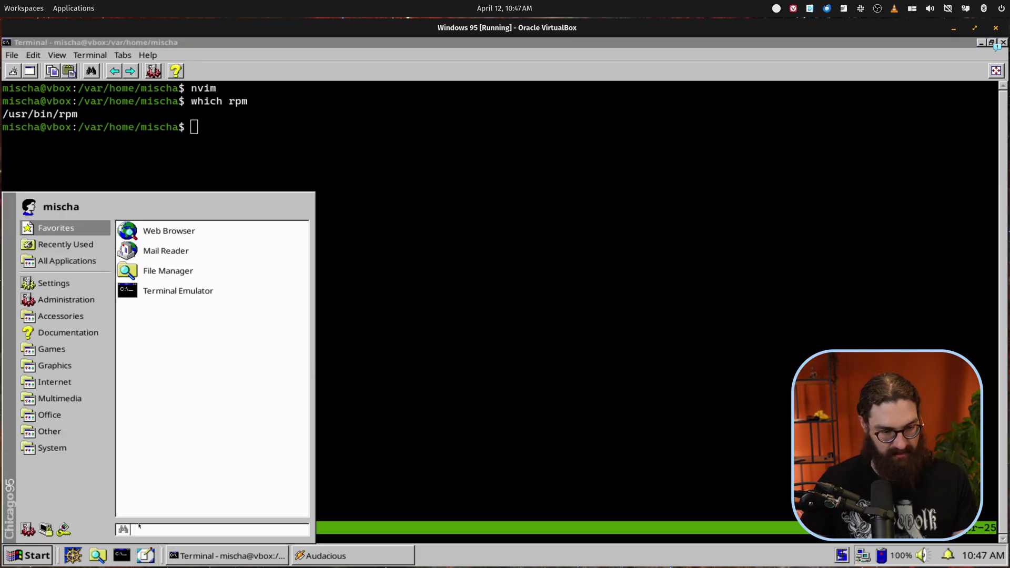
Open Pale Moon and search the web for 'todoist linux'
click(168, 230)
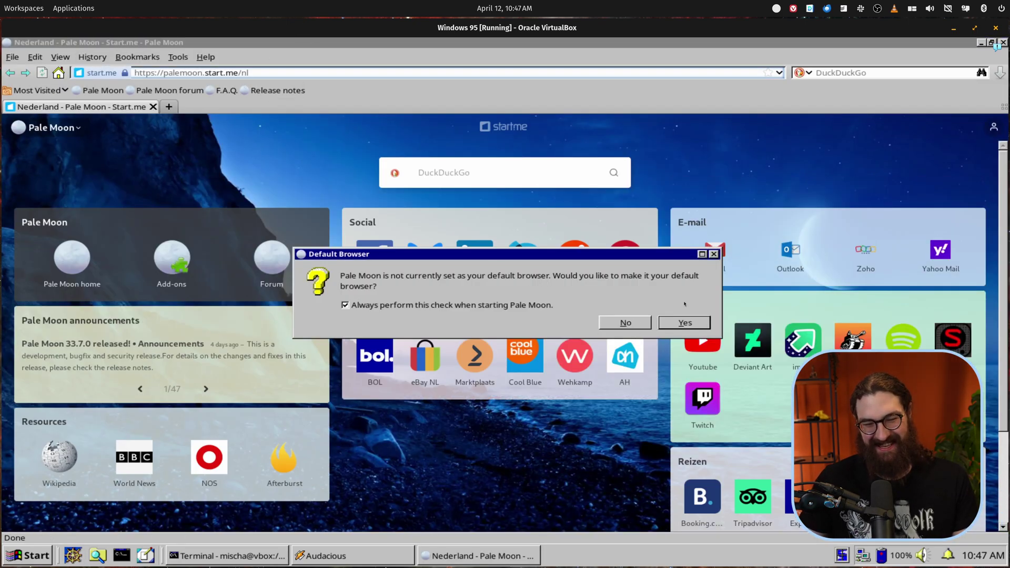
click(714, 254)
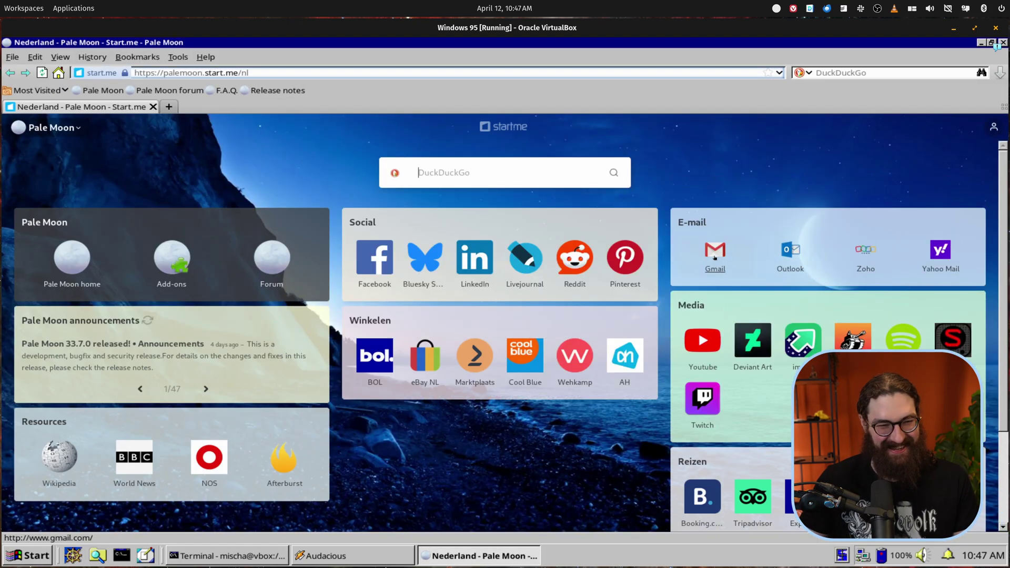
click(279, 74)
text(todoist linux)
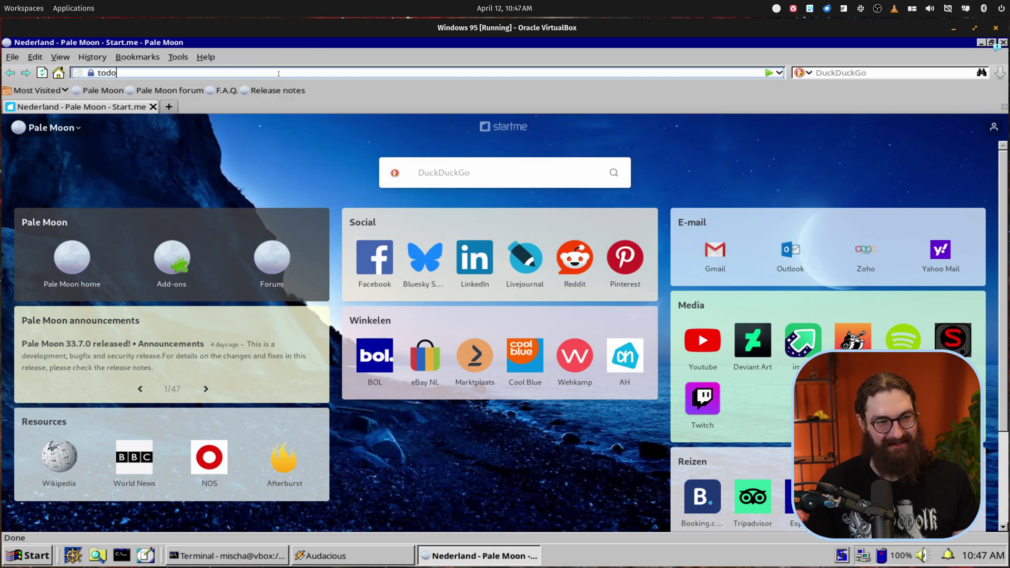
key(Return)
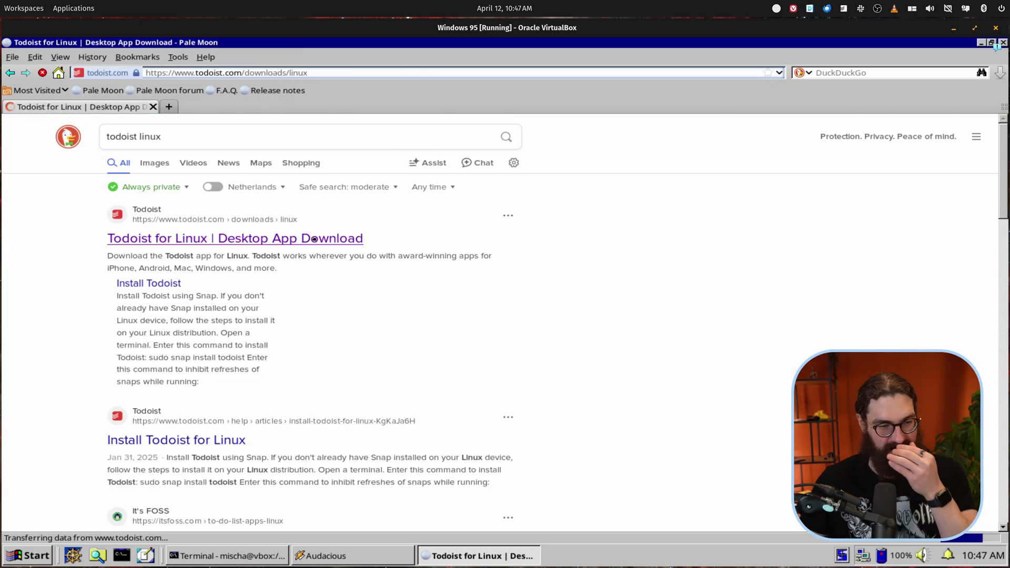
scroll(598, 383, down, 1)
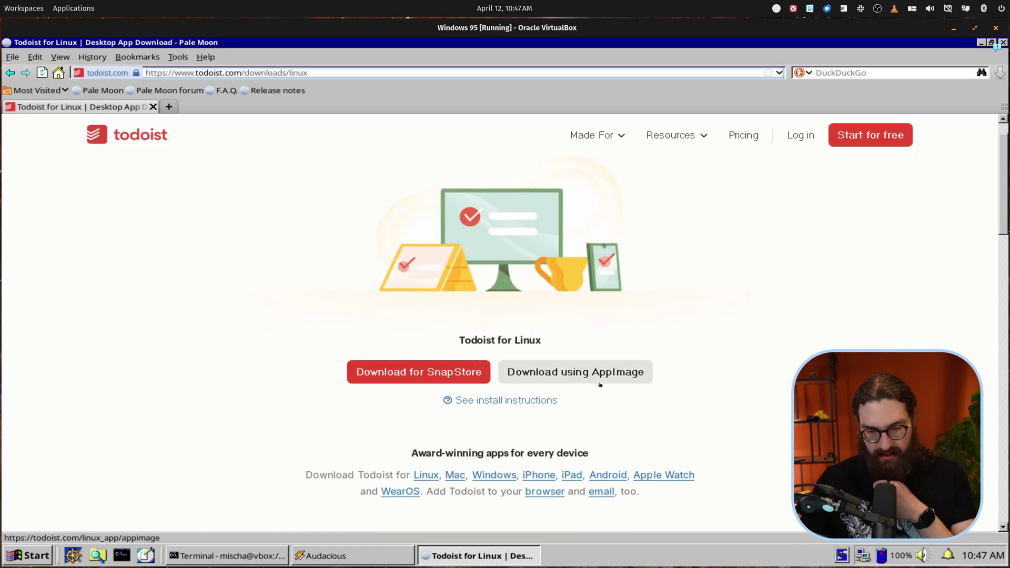
Save the Todoist AppImage into Downloads, then close its archive view
click(596, 374)
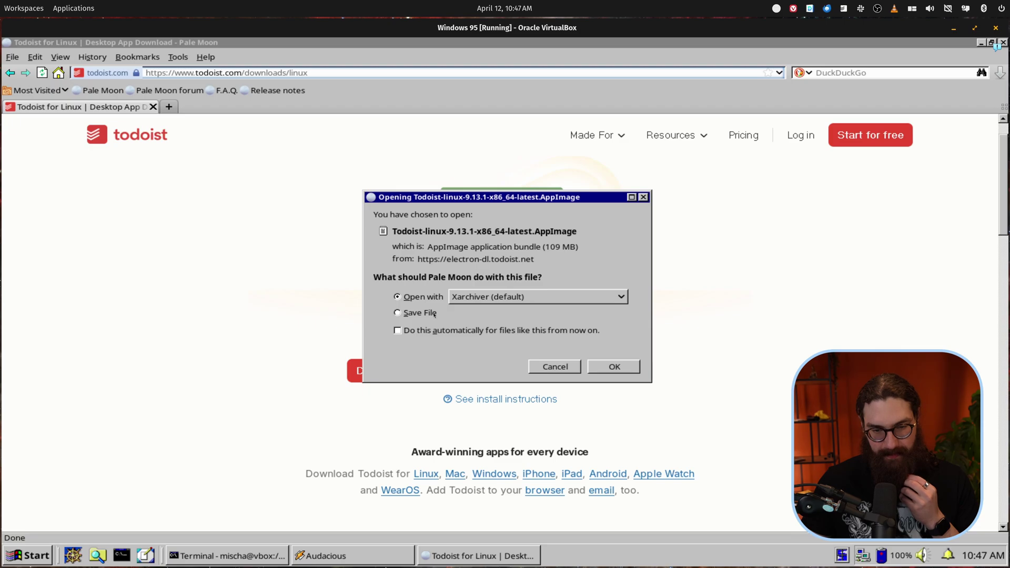
key(Return)
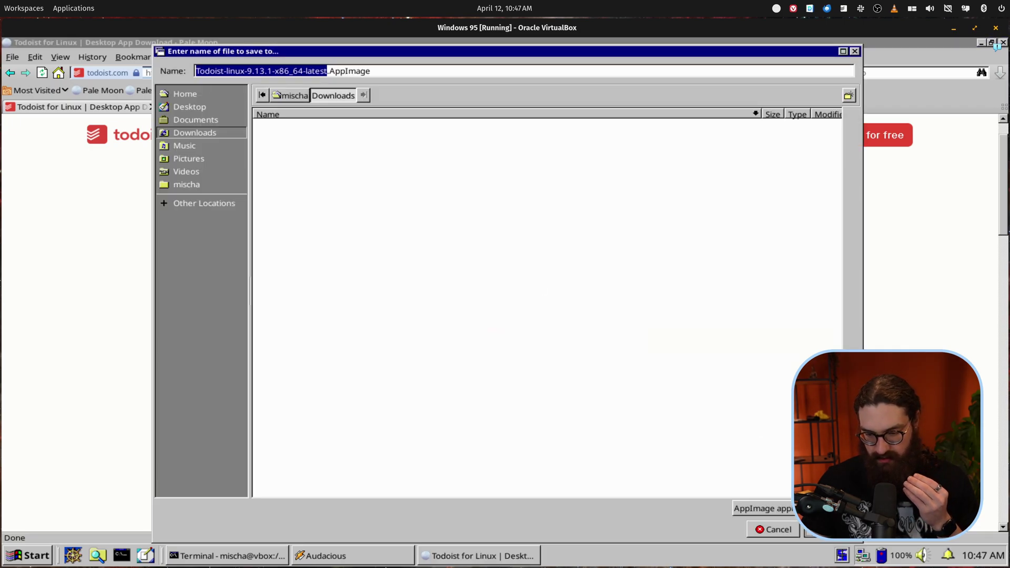
key(Return)
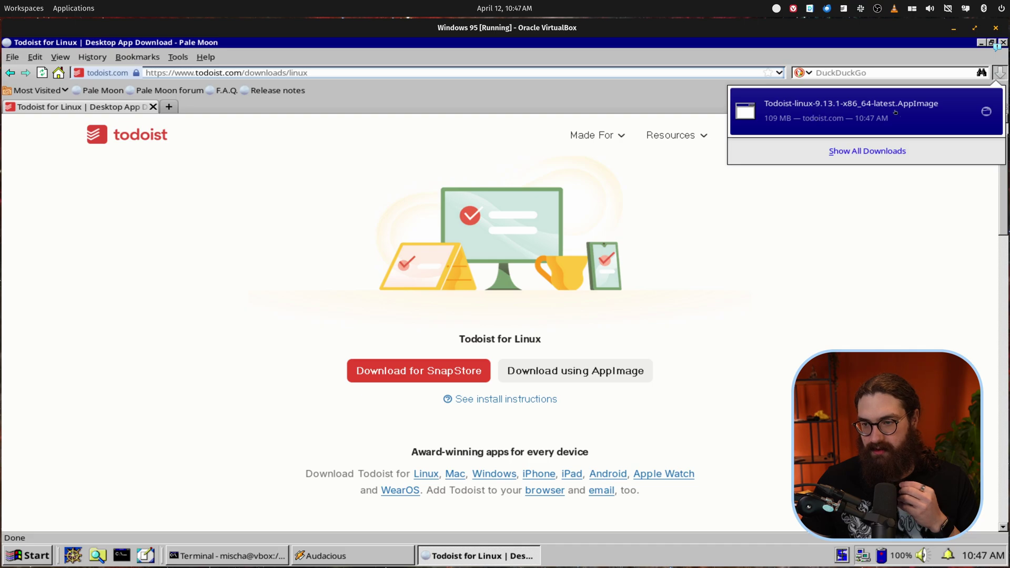
click(895, 112)
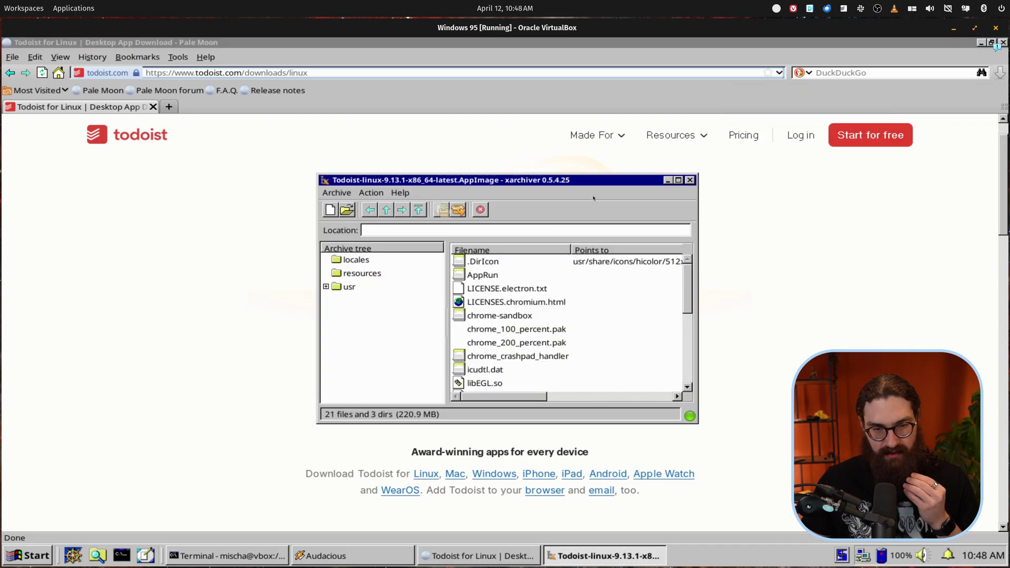
click(690, 180)
List the home folder contents with ls in the terminal
key(alt+Tab)
text(ls)
key(Return)
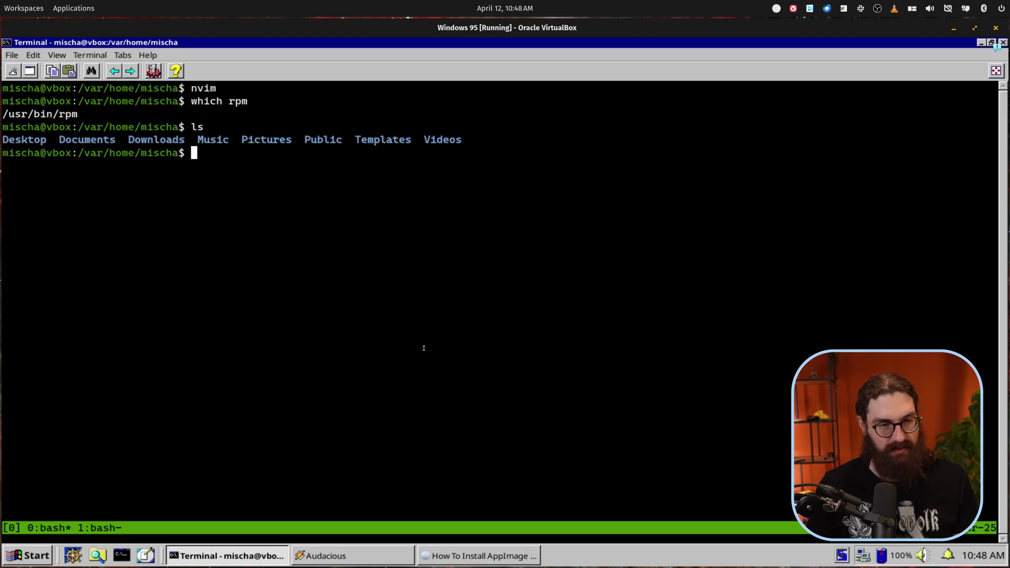
Change into the Downloads folder and list its contents
text(cd Dow)
key(Tab)
key(Return)
text(ls)
key(Return)
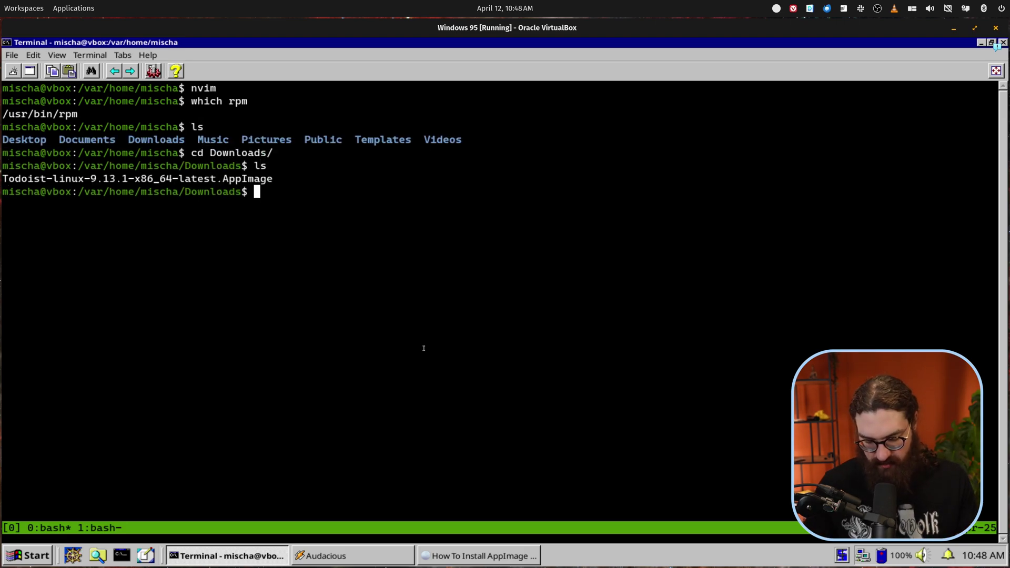
Run chmod +x on Todoist-linux-9.13.1-x86_64-latest.AppImage to make it executable
text(./)
key(ctrl+l)
text(Todo)
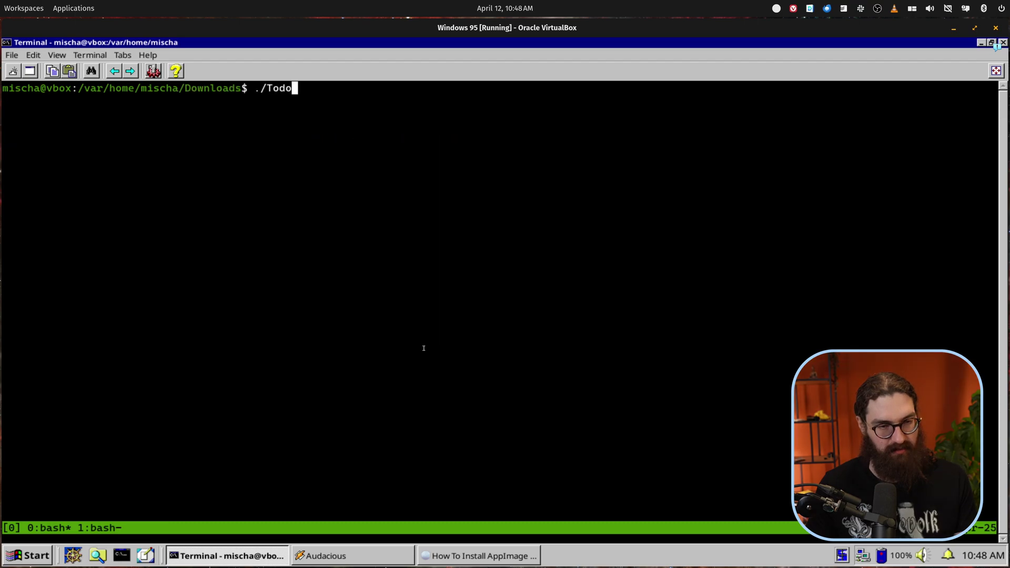
key(ctrl+c)
text(chmod )
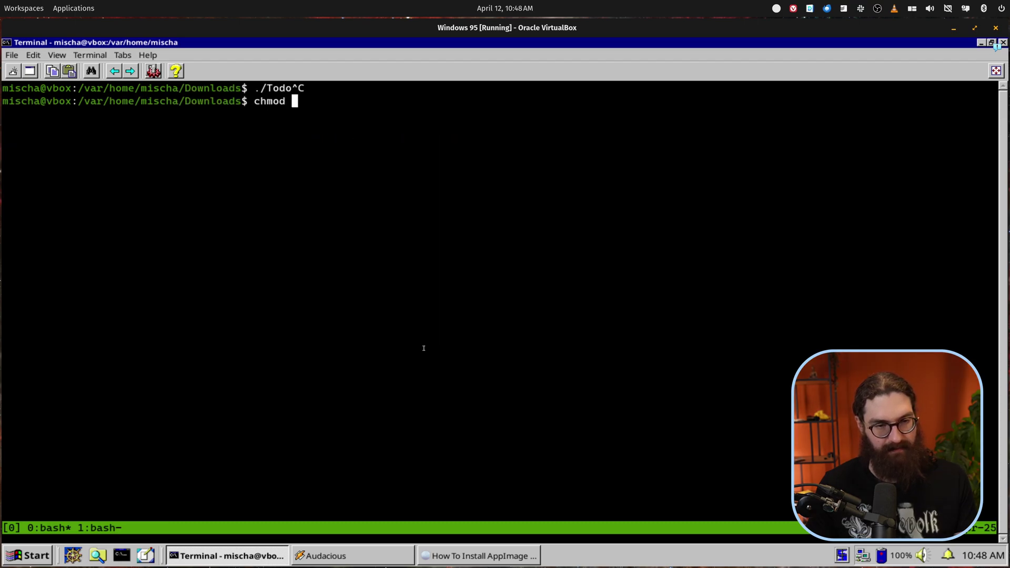
text(+x Todoist-linux-9.13.1-x86_64-latest.AppImage)
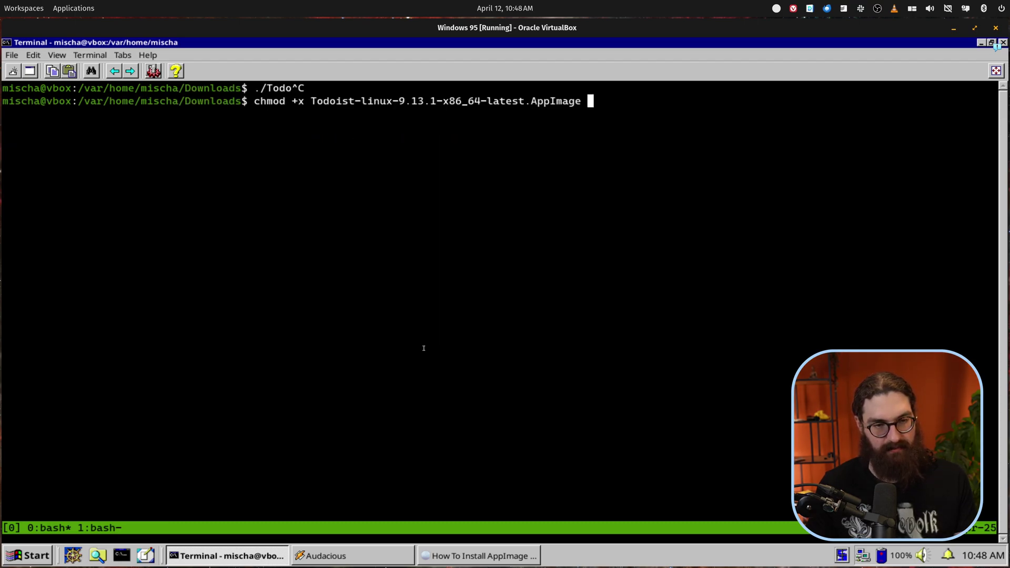
key(Return)
Run ./Todoist-linux-9.13.1-x86_64-latest.AppImage and dismiss the desktop-integration warning
text(./To)
key(Tab)
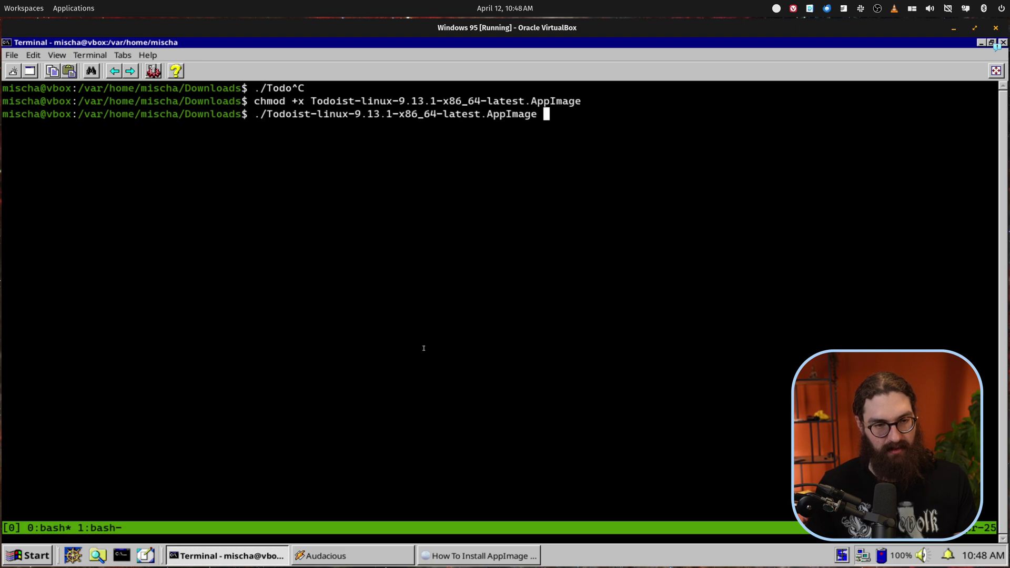
key(Return)
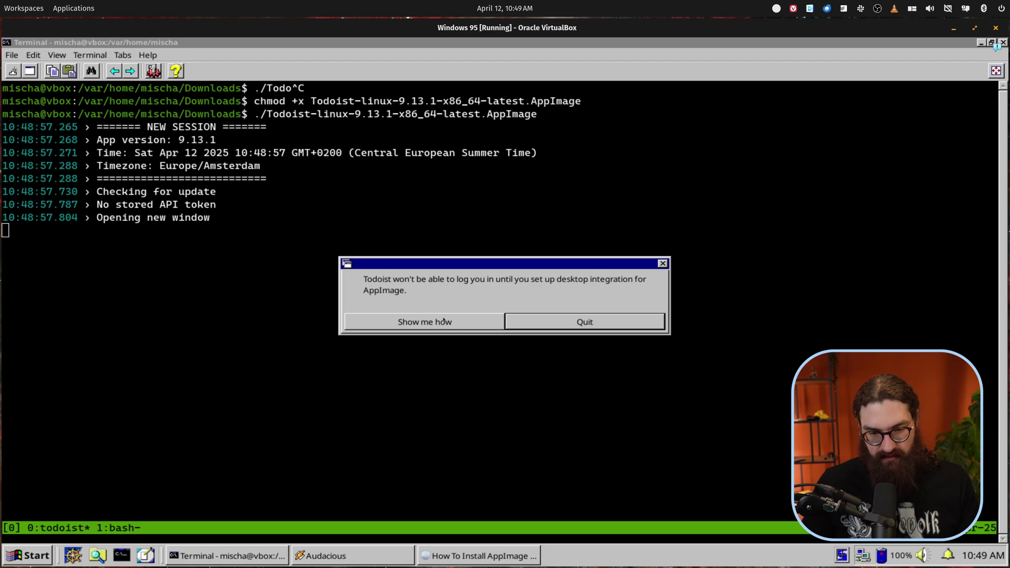
click(479, 327)
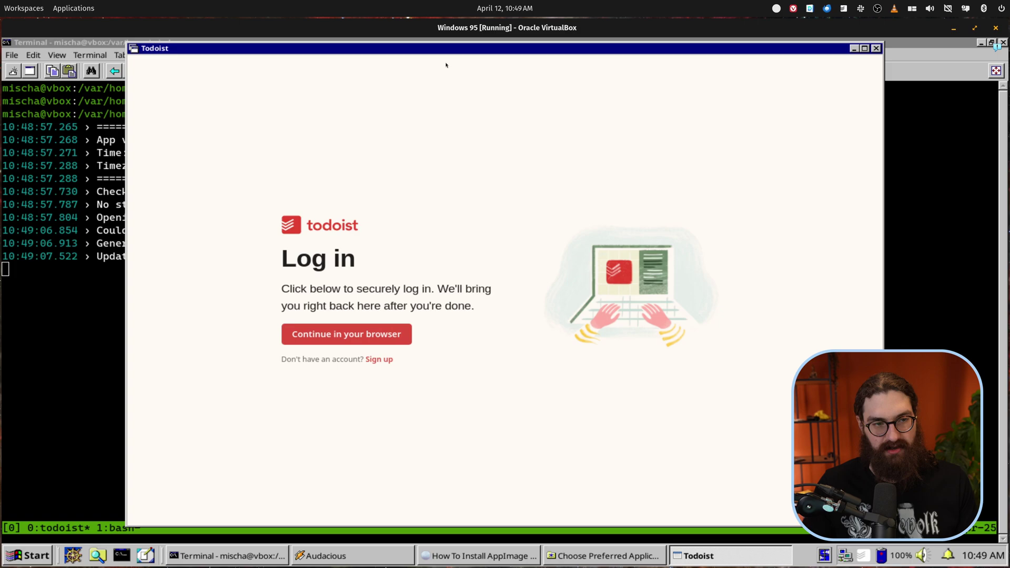
Choose to continue the Todoist log-in in a browser, then cancel the preferred-browser prompt
key(ctrl+a)
click(313, 337)
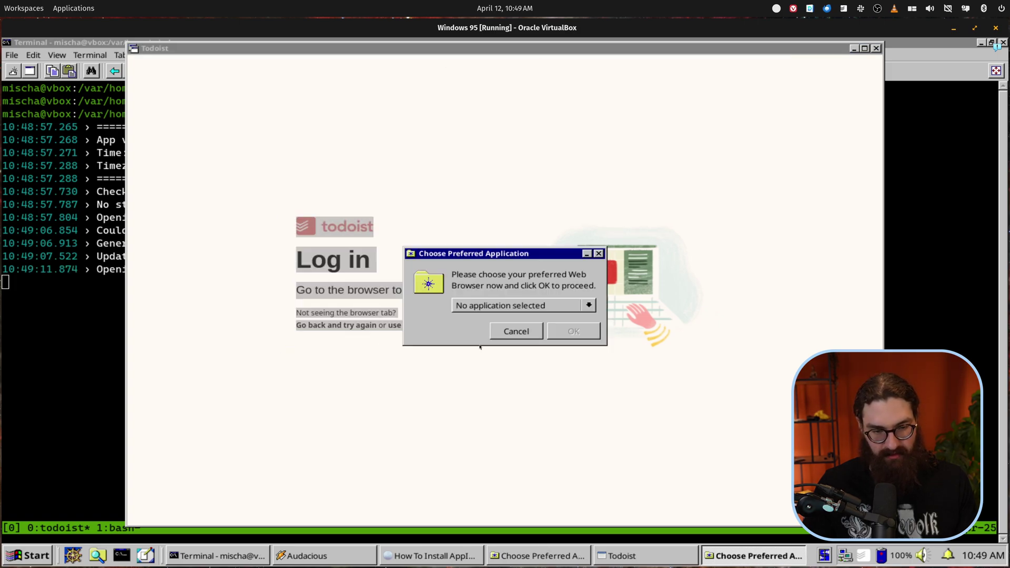
click(516, 305)
click(518, 322)
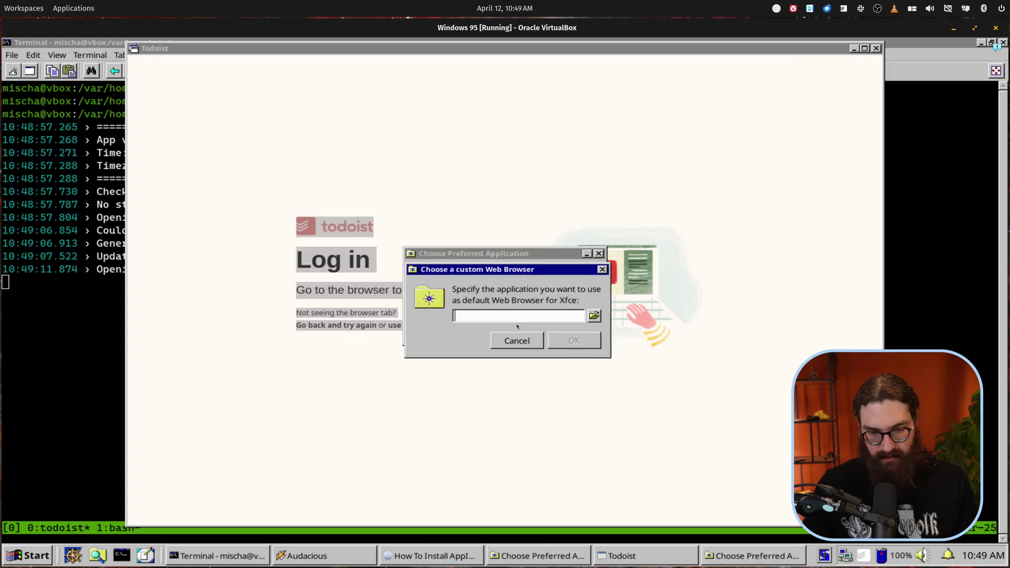
click(539, 341)
click(518, 332)
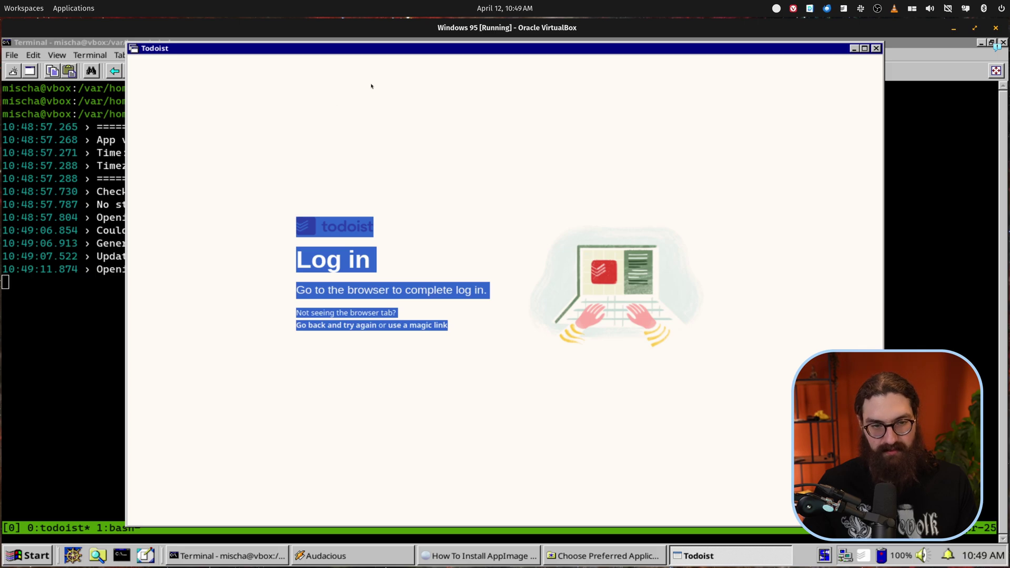
Move the Todoist window aside and highlight, then deselect, a line of the install instructions
drag(411, 53, 598, 147)
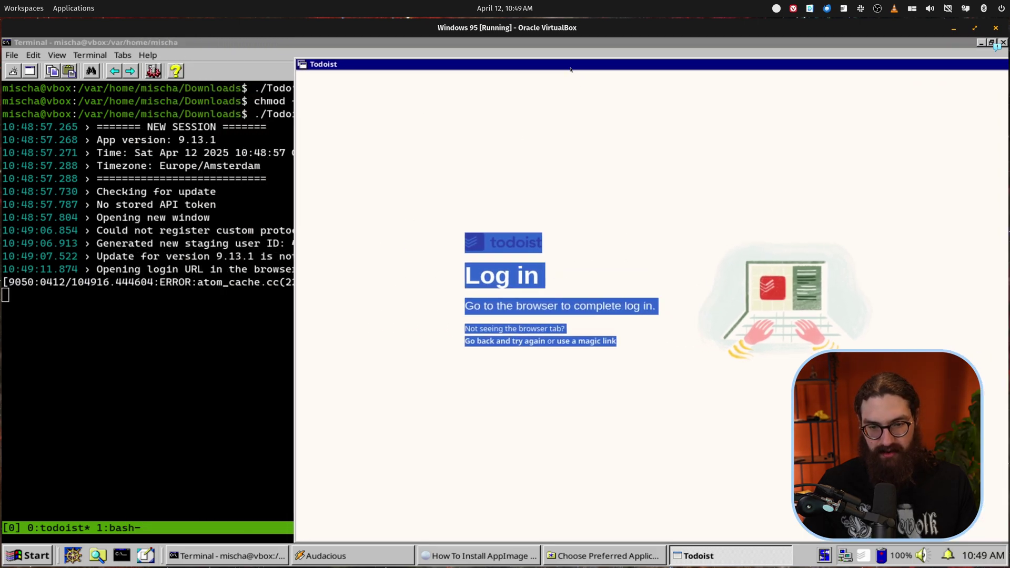
drag(570, 69, 463, 79)
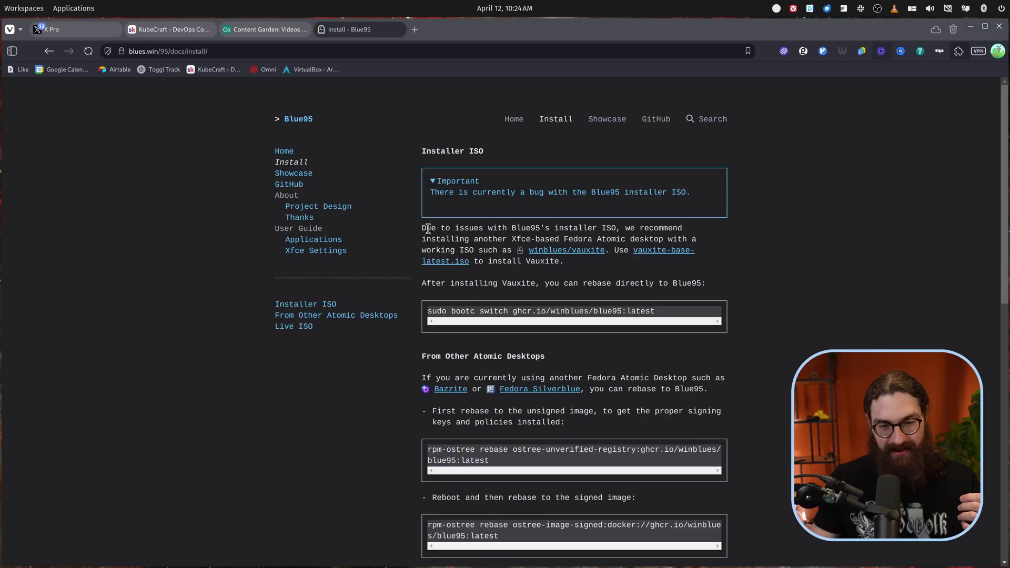
drag(423, 229, 529, 251)
click(585, 230)
Select and deselect the 'sudo bootc switch' command on the Blue95 Install page, then go to VirtualBox Manager
click(561, 261)
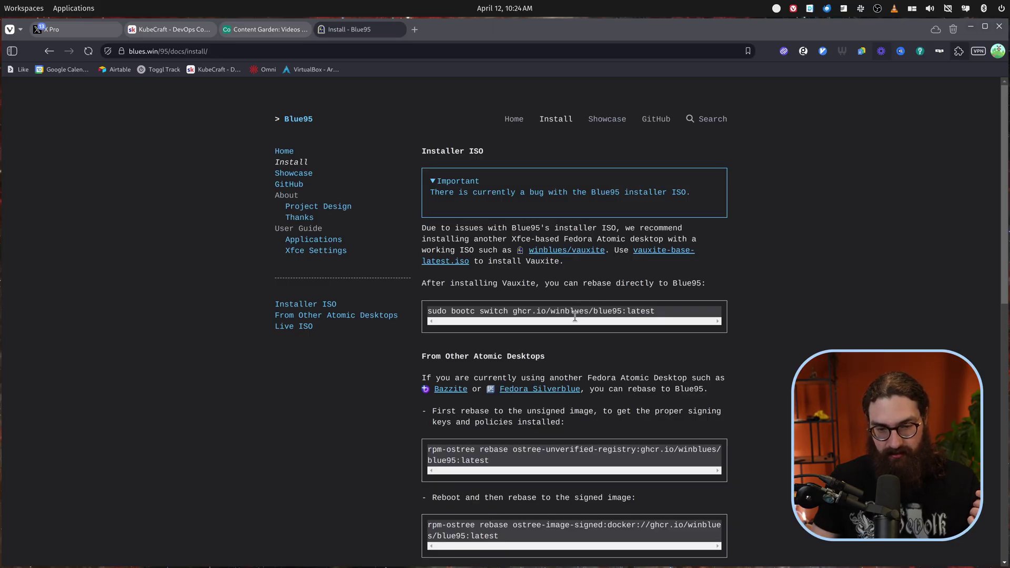
drag(569, 311, 656, 311)
scroll(596, 312, down, 2)
drag(661, 264, 428, 241)
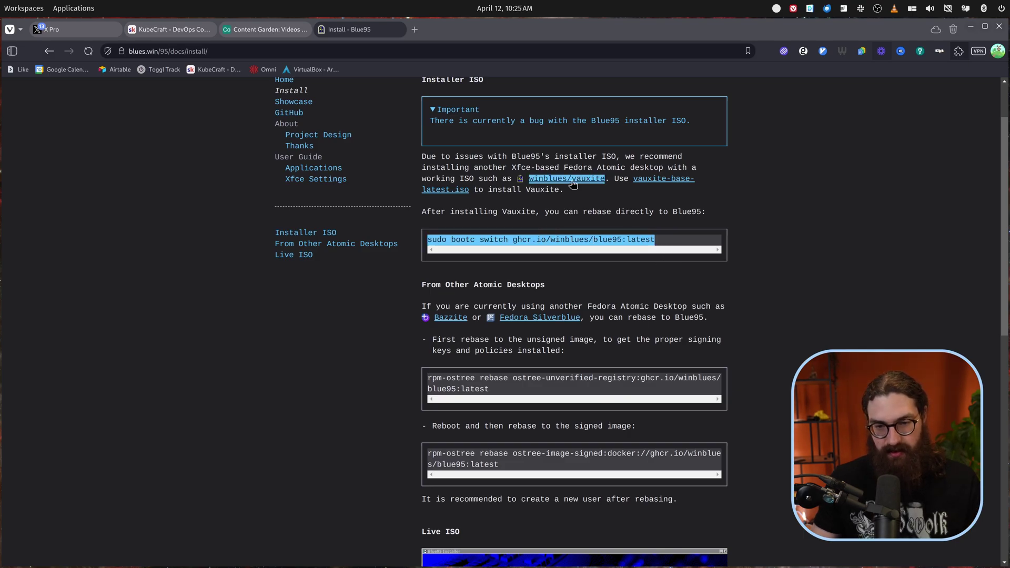
click(646, 238)
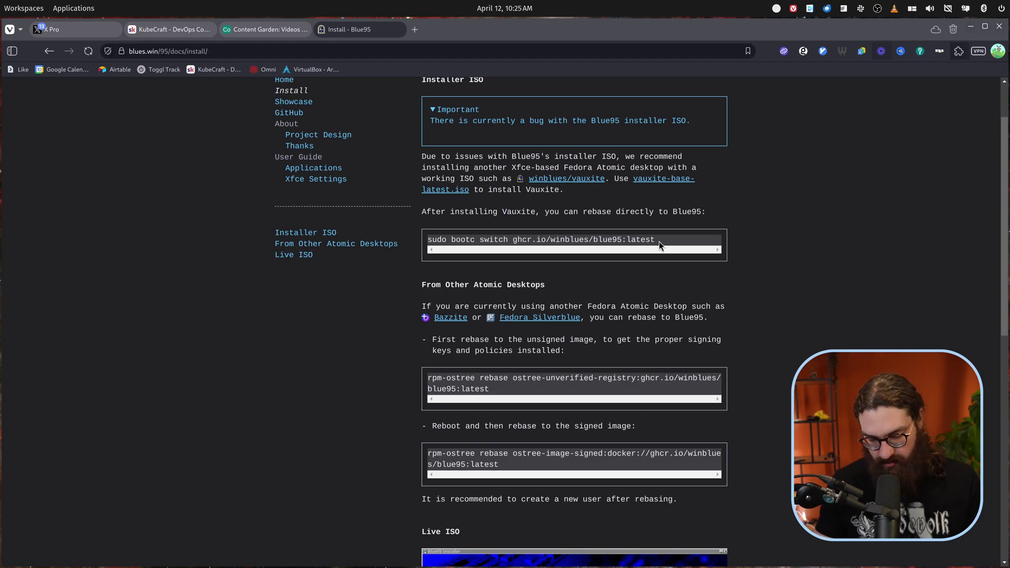
key(alt+Tab)
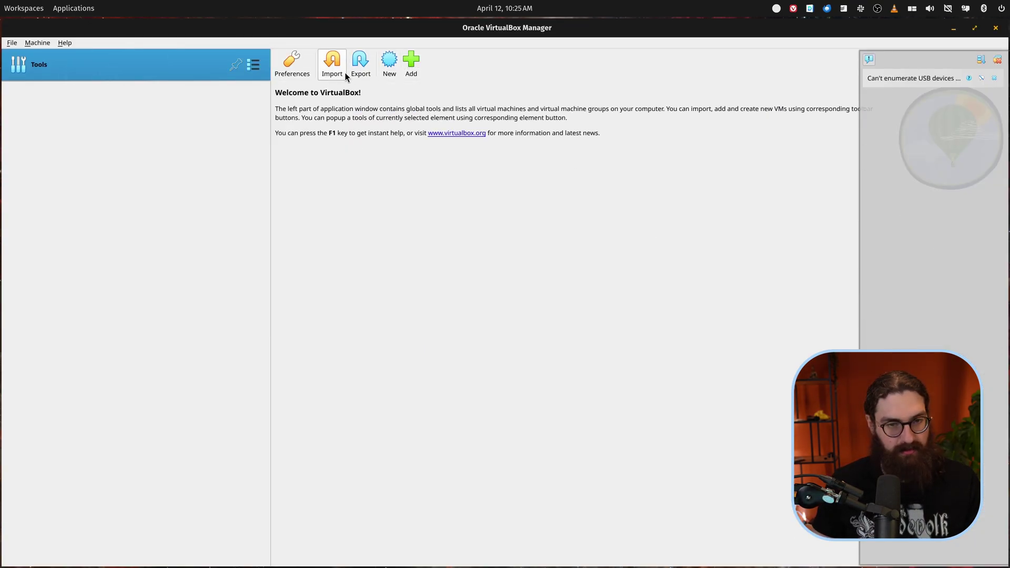
Create a new VM named 'Windows 95' with vauxite-base-latest.iso and show its Unattended Install settings
click(388, 64)
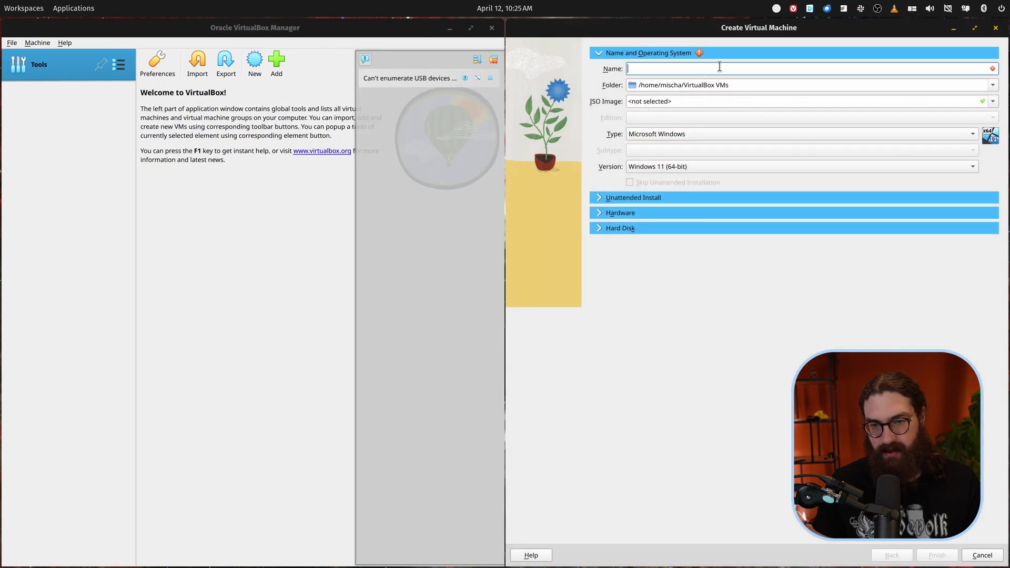
text(Windows ()
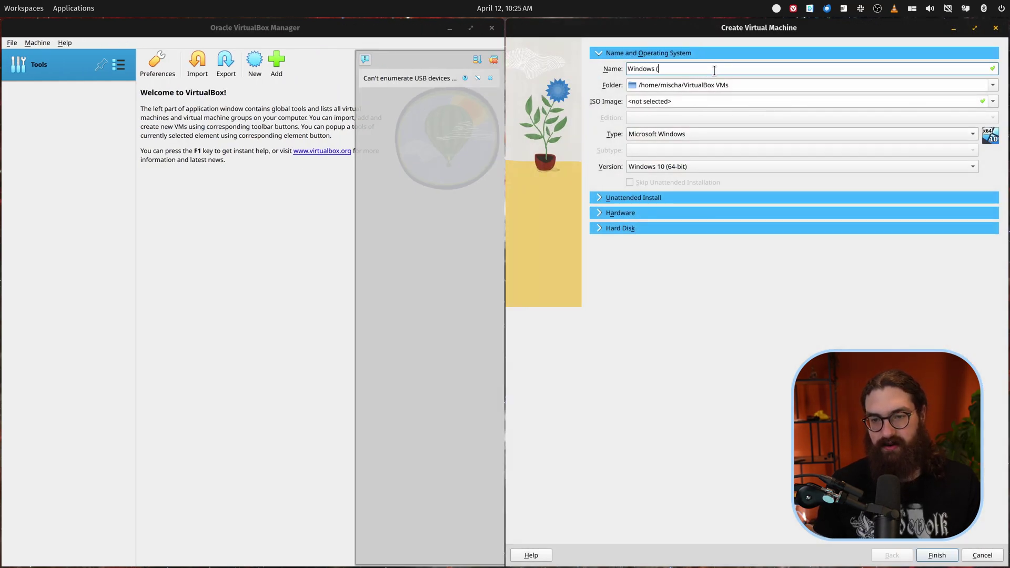
key(BackSpace)
text(95)
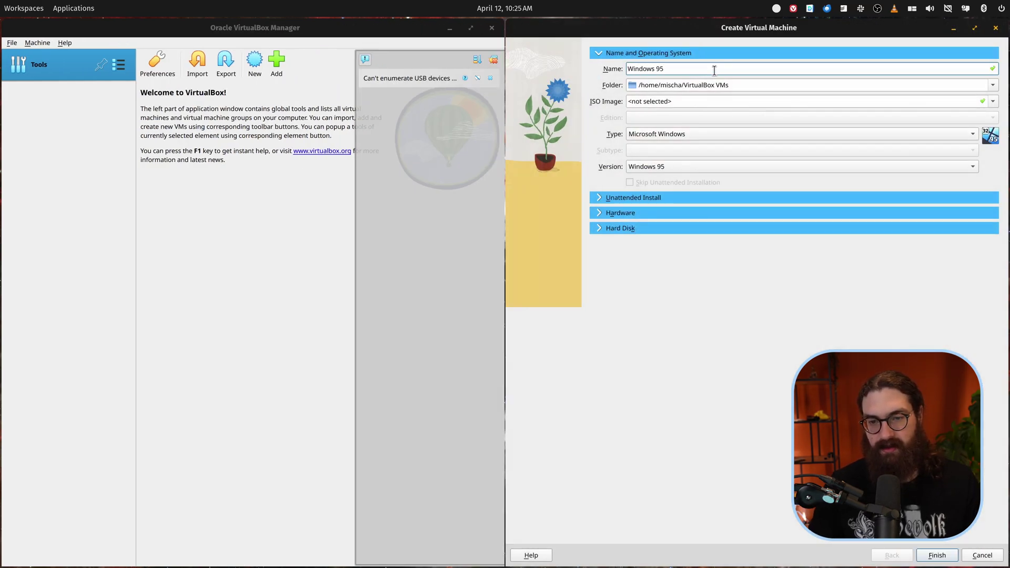
click(994, 102)
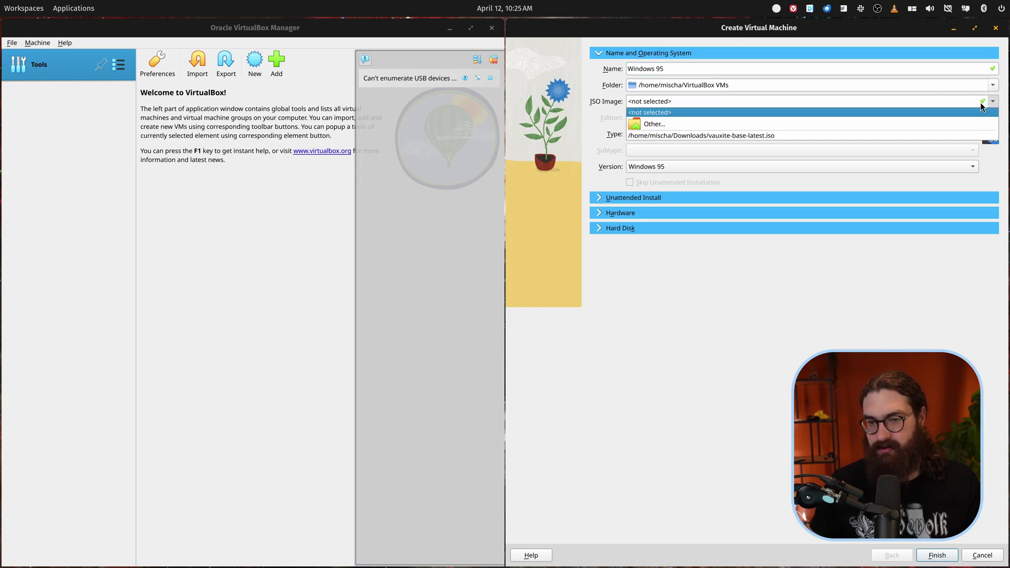
click(742, 136)
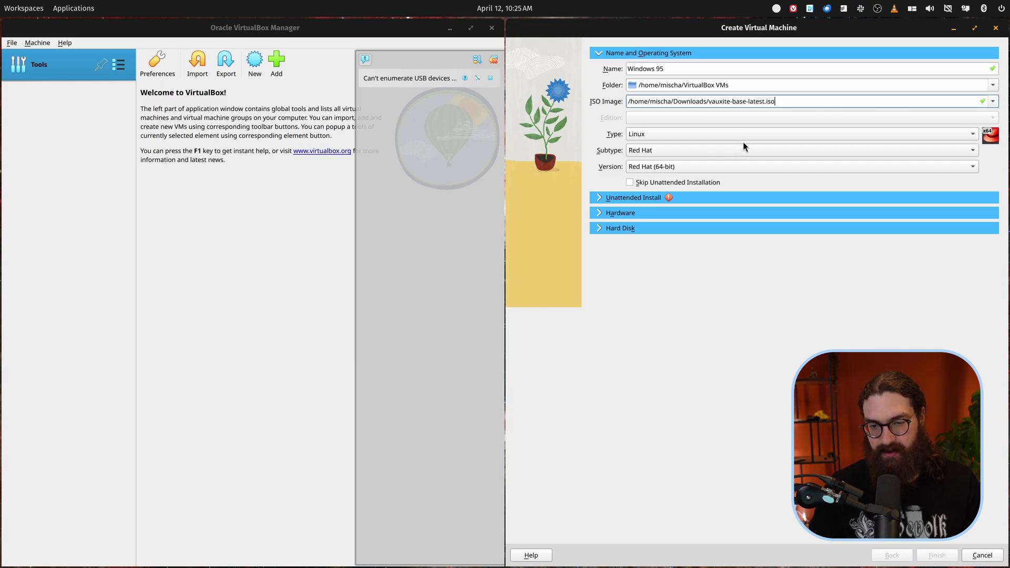
click(618, 199)
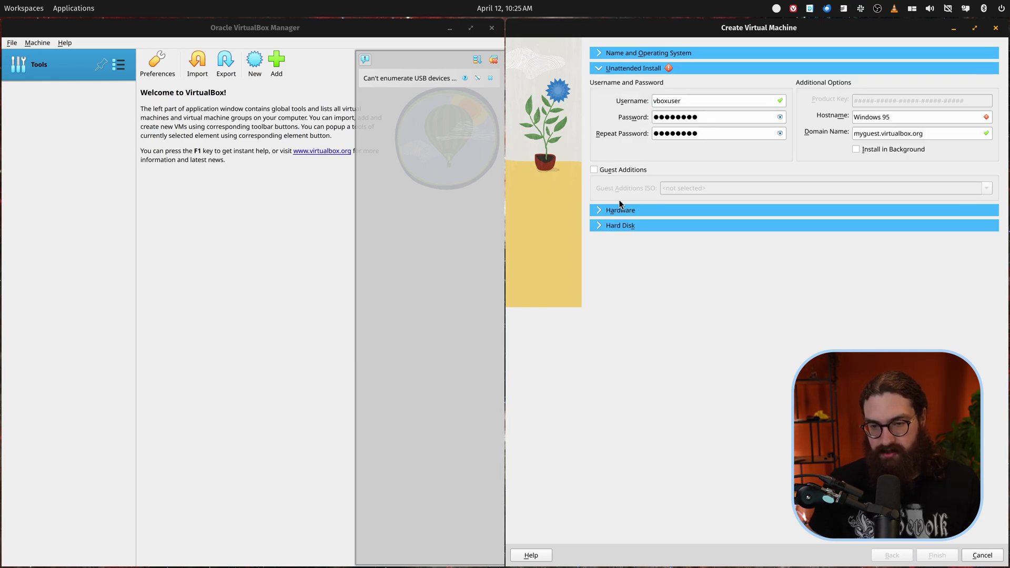
Enter the unattended-install account password in both the Password and Repeat Password fields
click(781, 117)
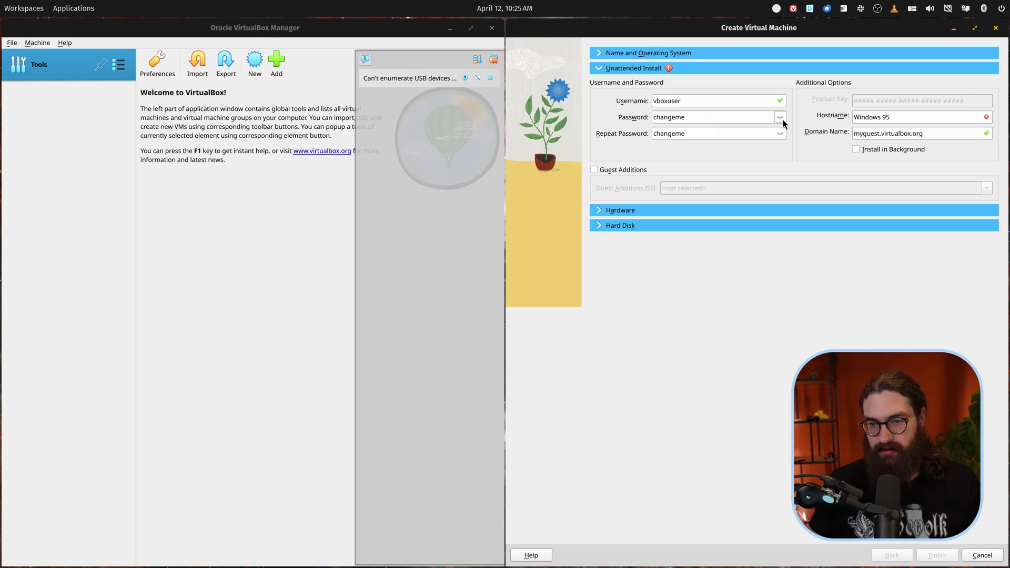
double_click(737, 120)
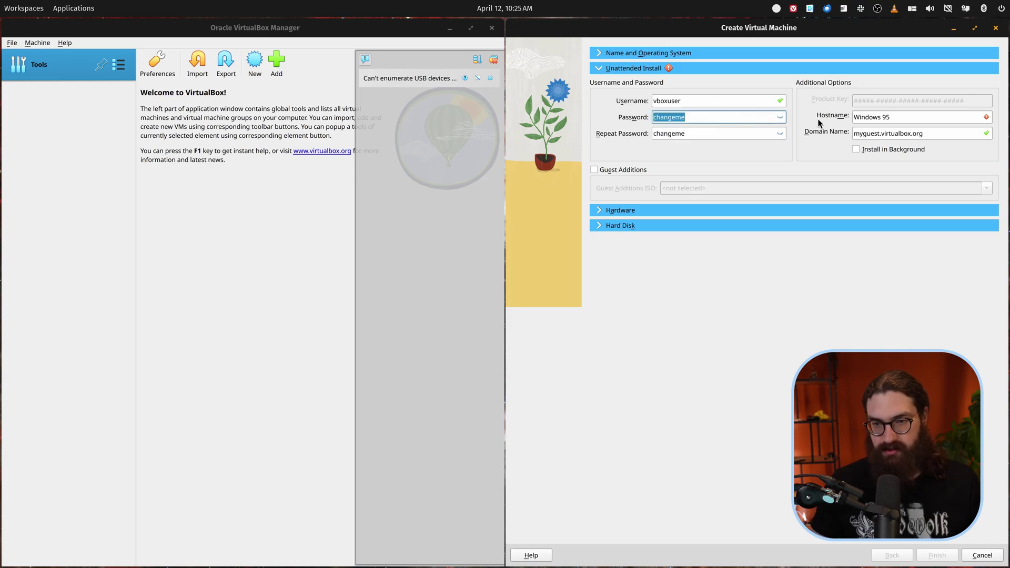
text(password)
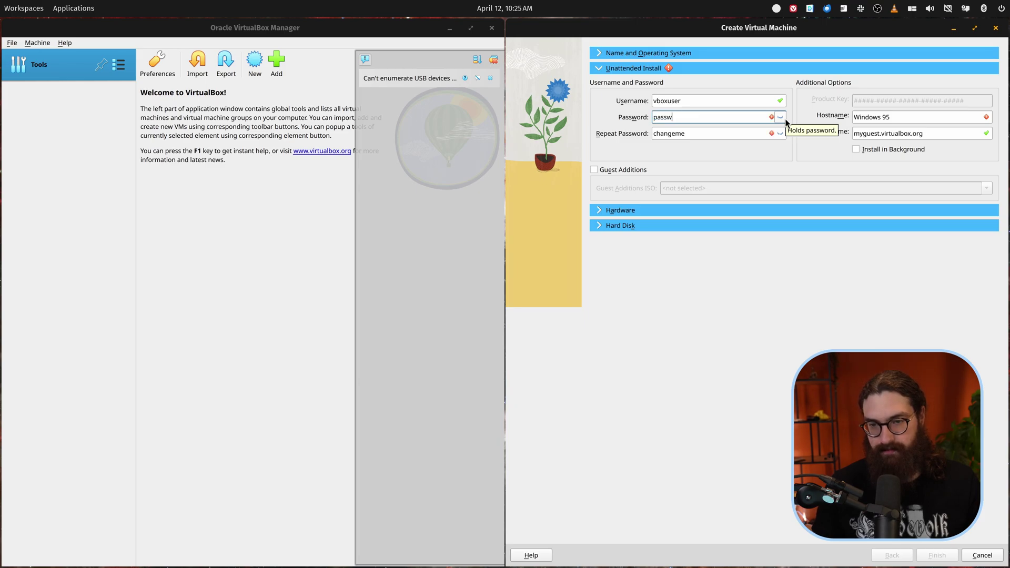
key(Tab)
text(password)
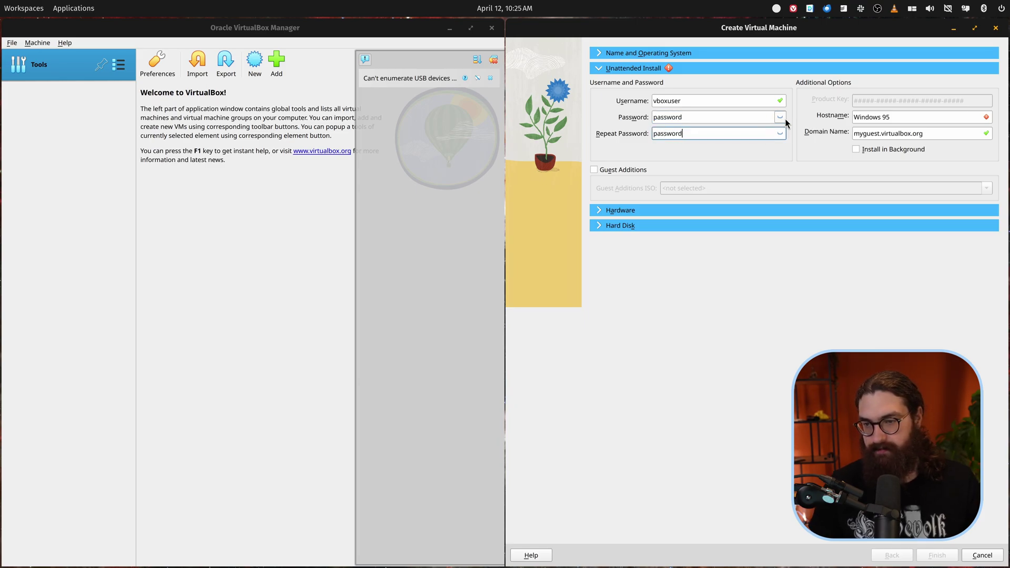
Change the hostname to win95 and show the Hardware settings
drag(920, 119, 839, 117)
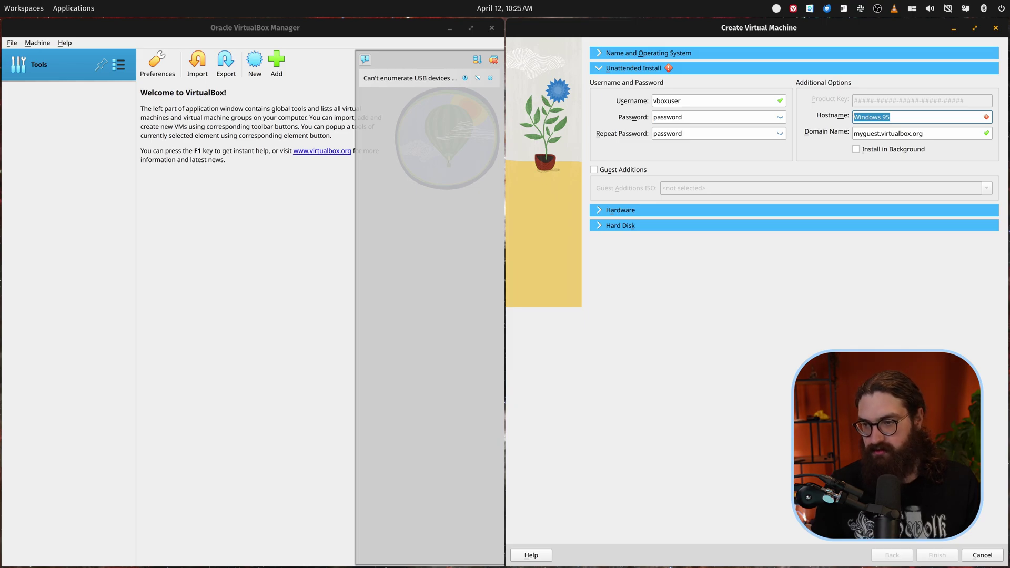
text(mischa)
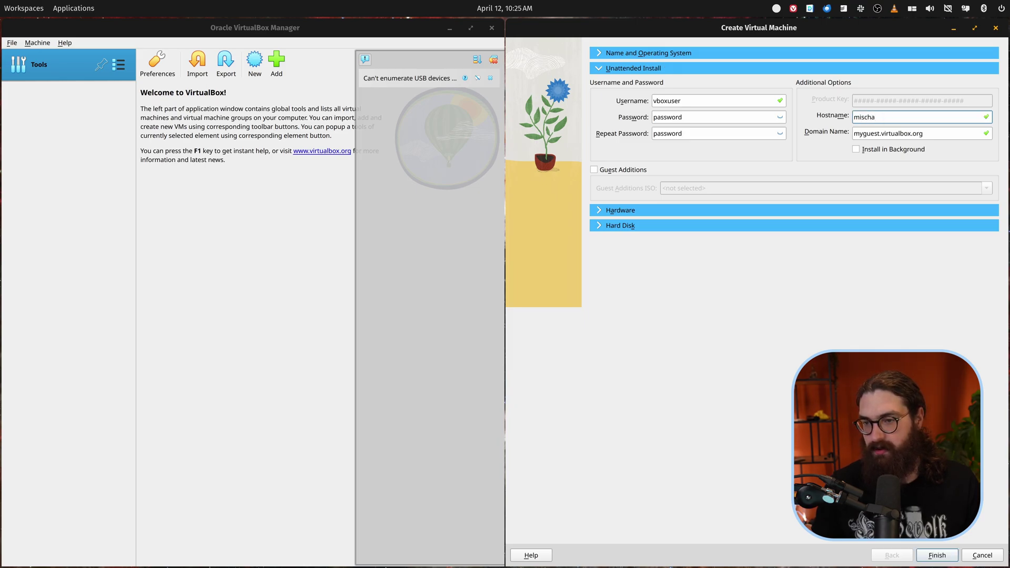
key(BackSpace)
key(BackSpace)
key(BackSpace)
key(BackSpace)
text(win95)
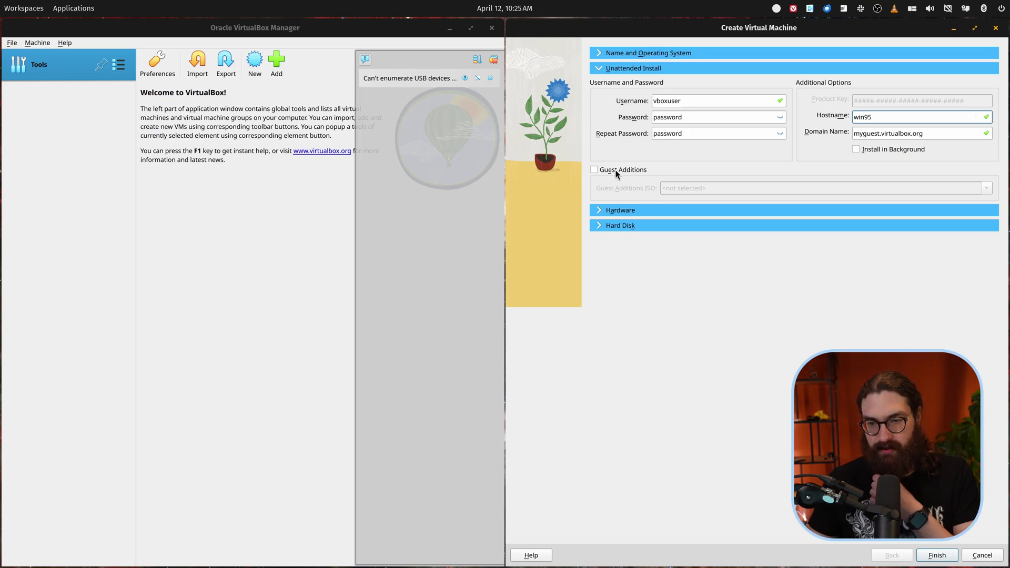
click(621, 214)
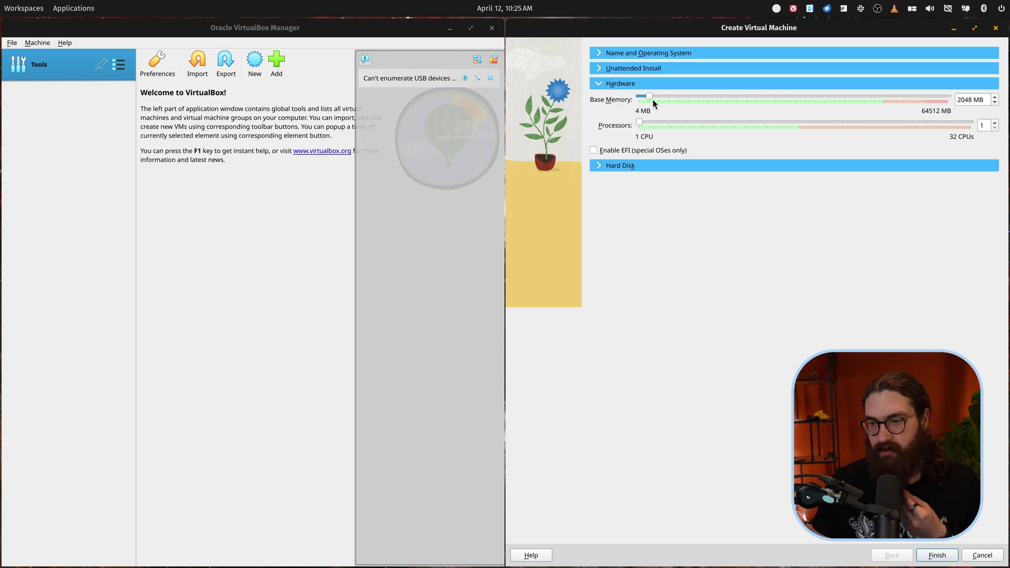
Raise Base Memory to 8192 MB and Processors to 4, then finish the new-VM wizard
drag(651, 95, 682, 99)
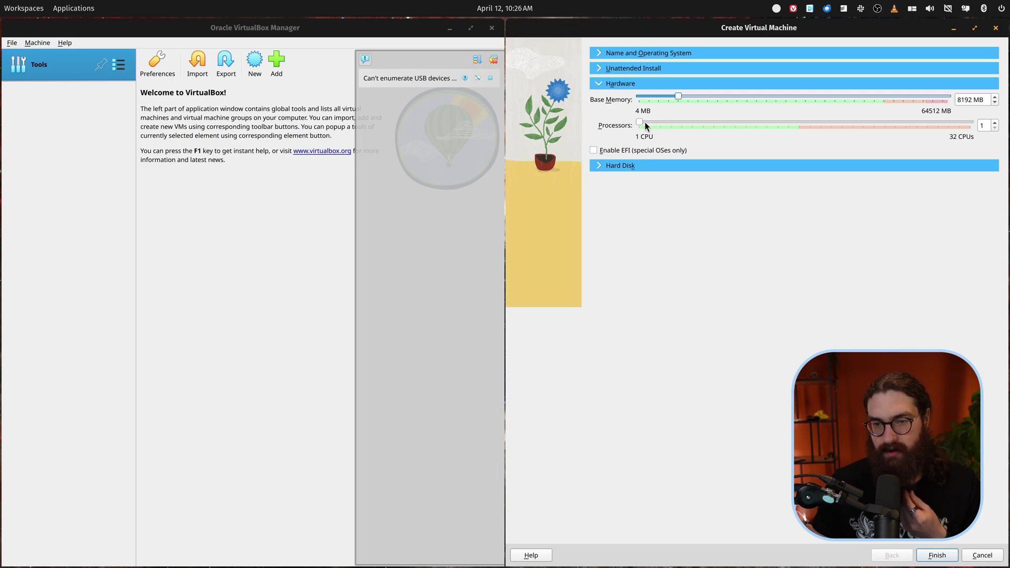
drag(646, 124, 672, 125)
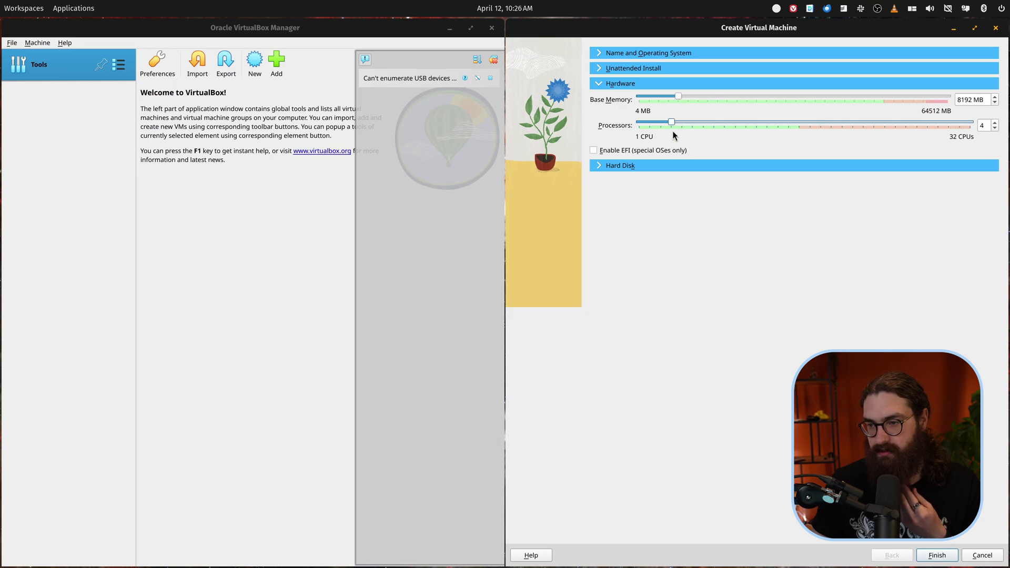
click(921, 559)
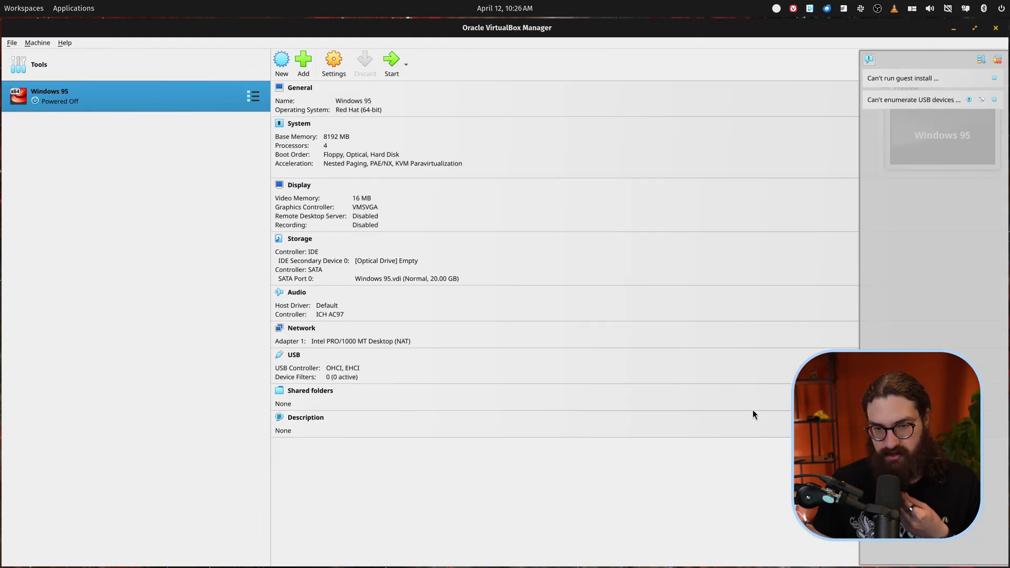
Start the Windows 95 VM with the vauxite-base ISO mounted as its DVD and retry the boot
click(399, 65)
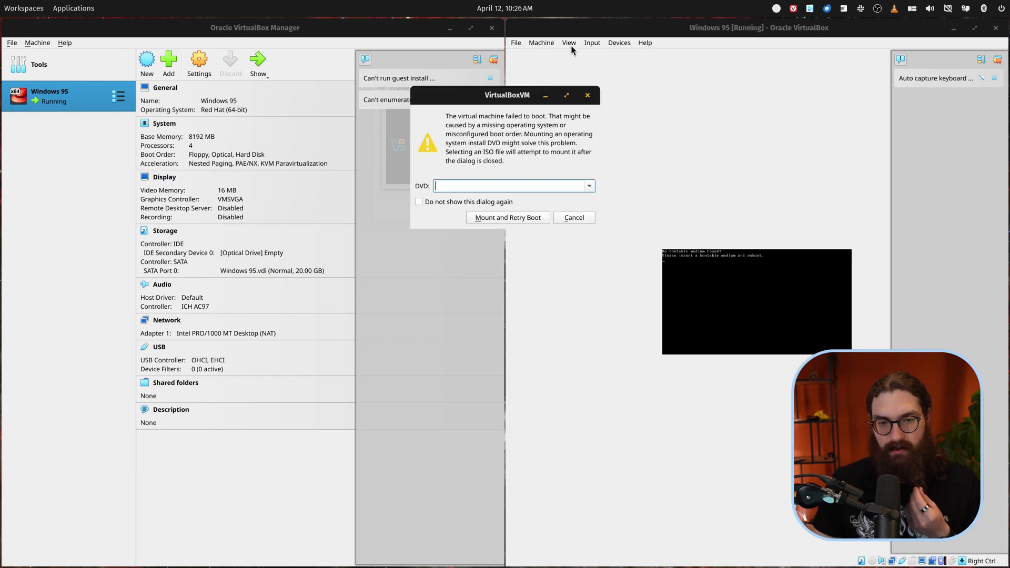
click(589, 187)
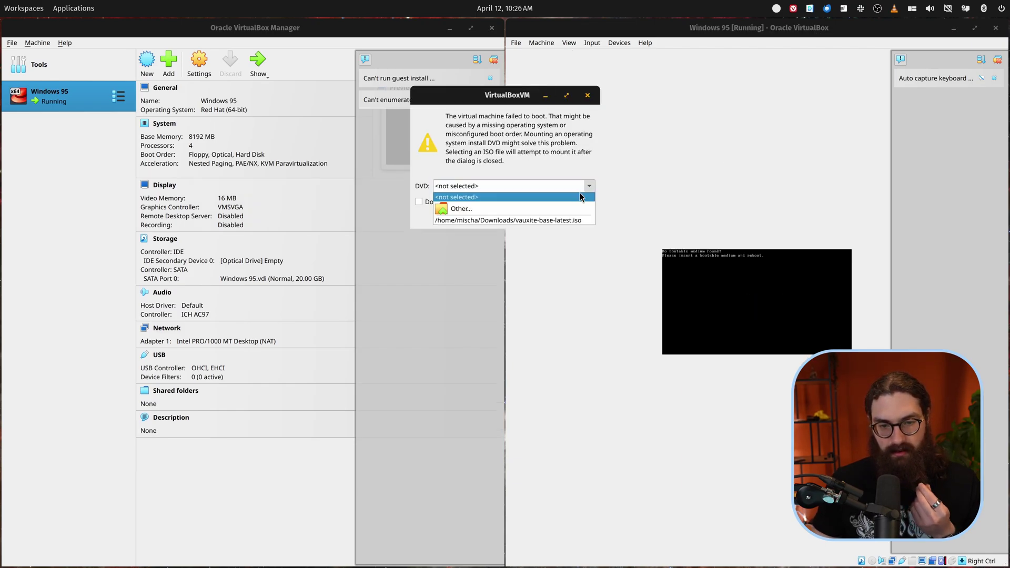
click(517, 220)
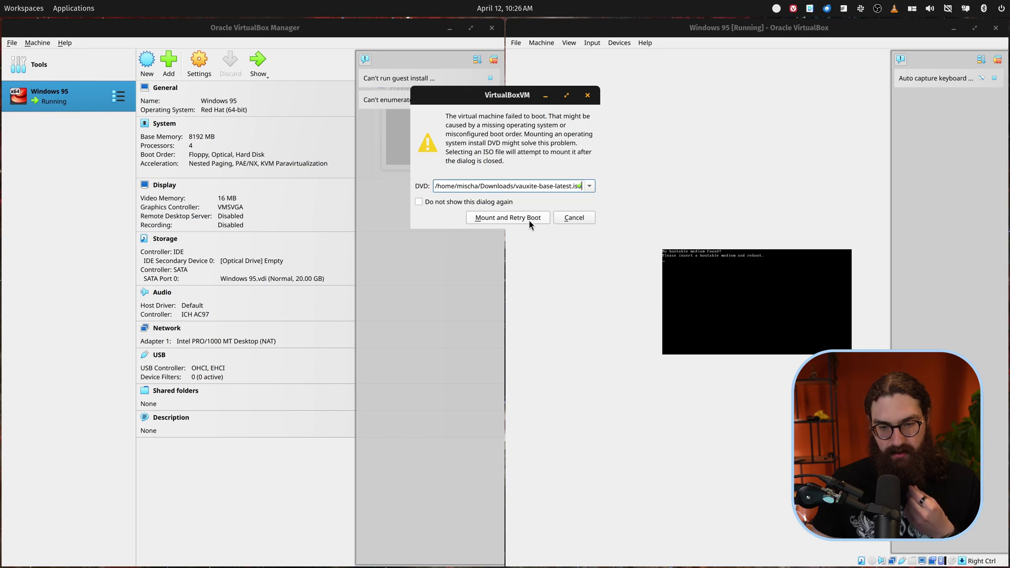
click(508, 218)
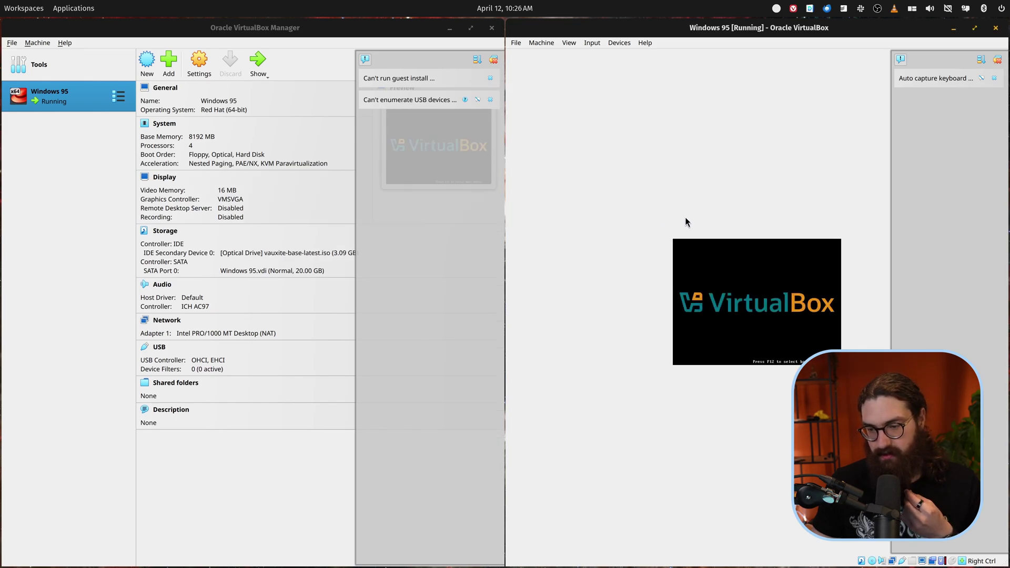
Switch the VM window to Scaled Mode
click(569, 45)
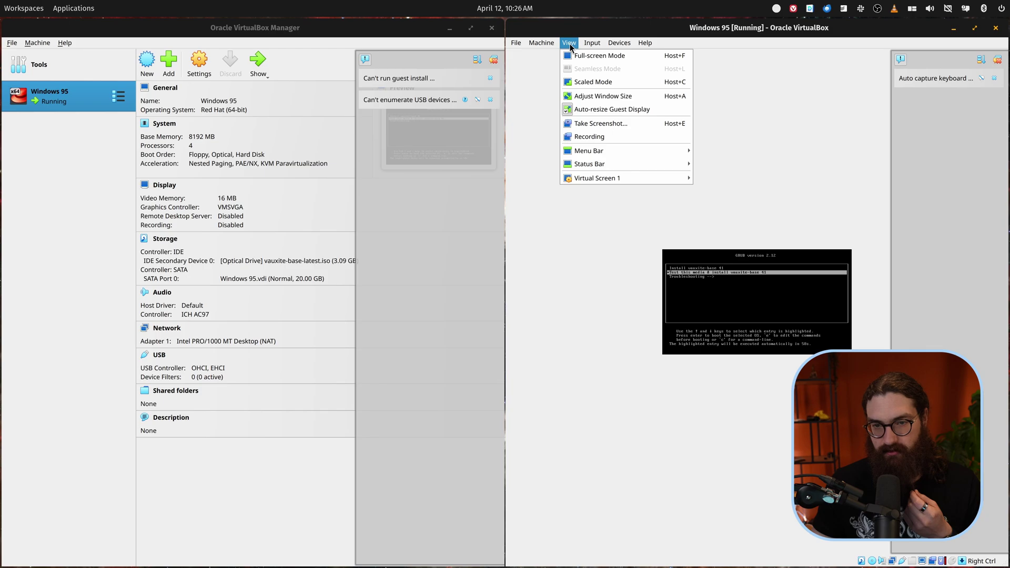
click(623, 82)
click(483, 212)
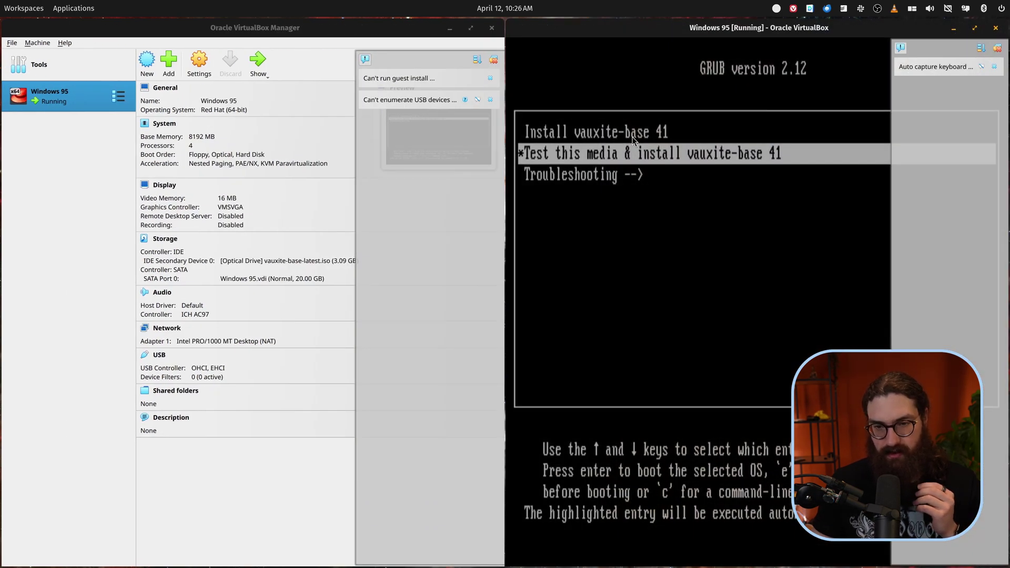
Let the VM capture input and boot the Install vauxite-base 41 entry
click(632, 139)
click(482, 258)
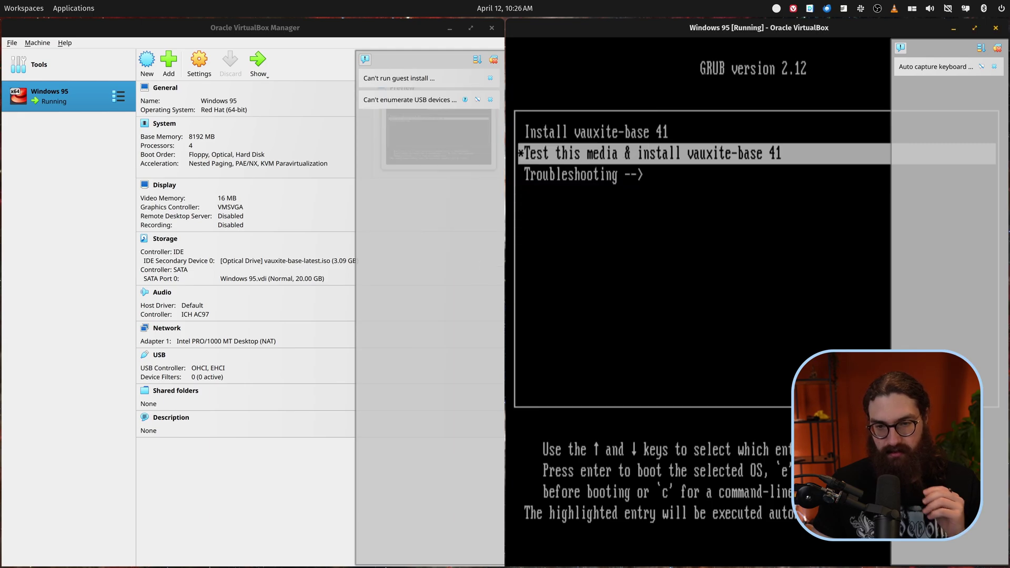
key(Up)
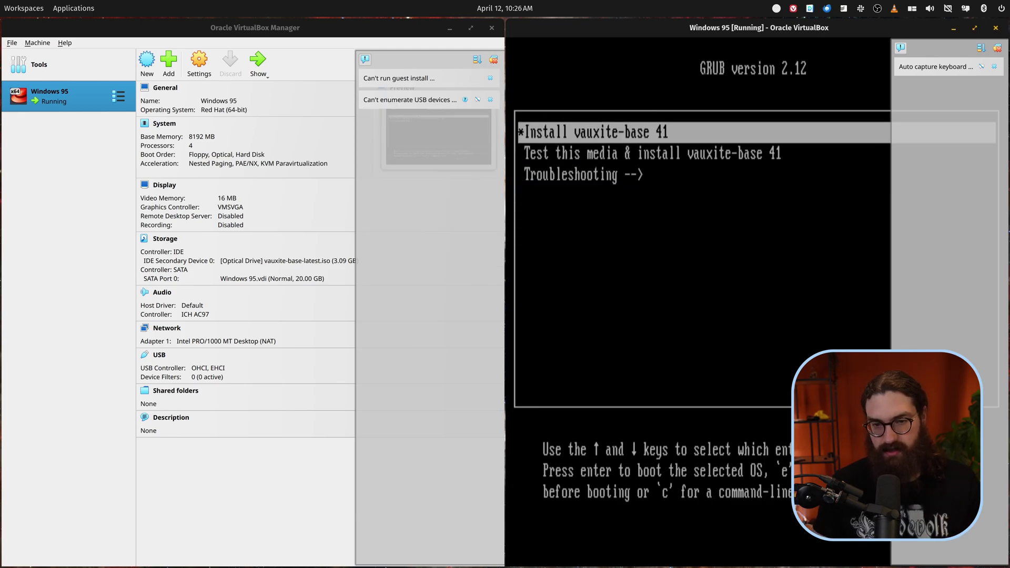
key(Return)
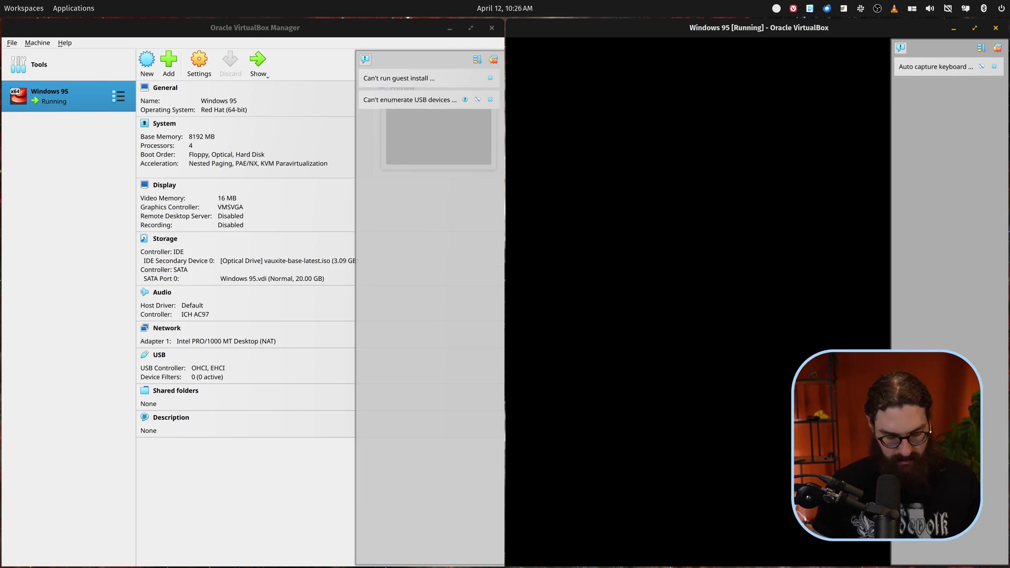
Move the VM to its own workspace and set the installer language to English
key(super+shift+Down)
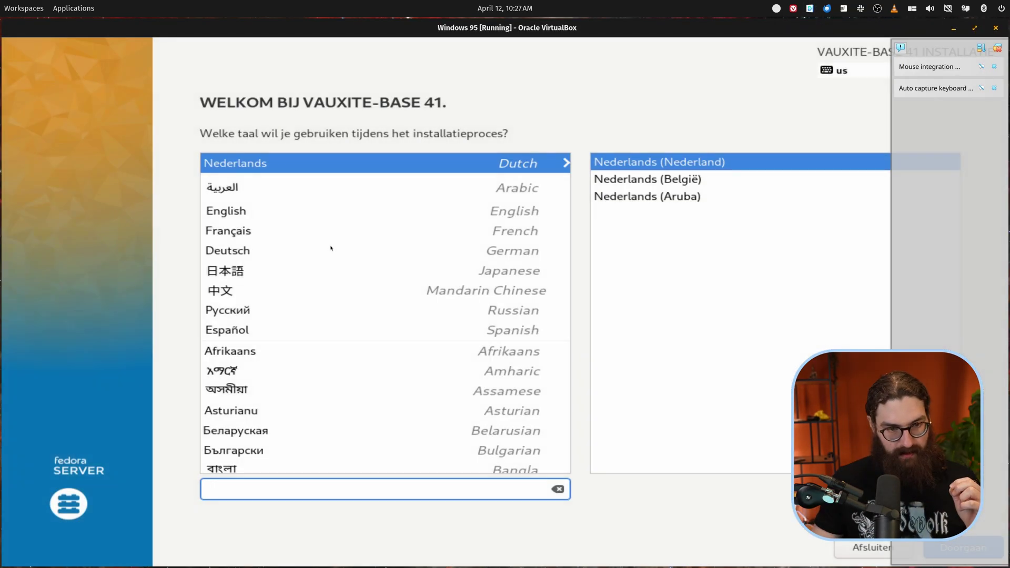
click(296, 211)
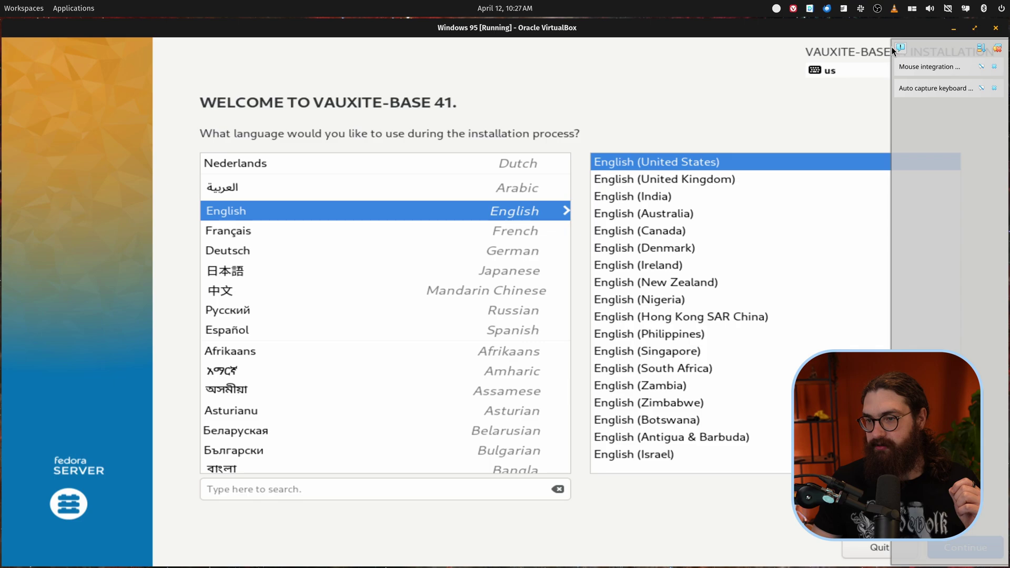
click(967, 548)
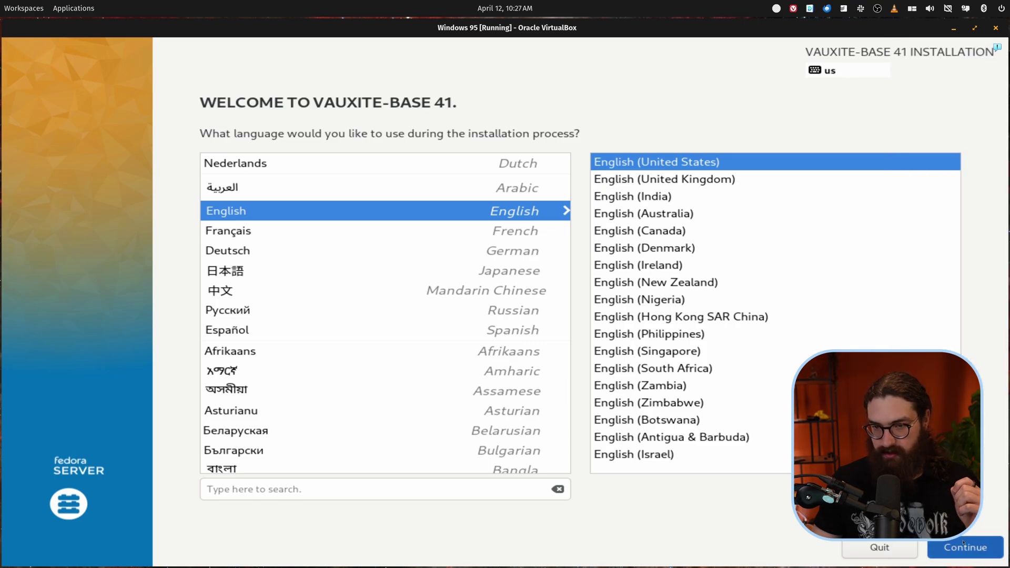
Accept automatic partitioning of the 20 GiB disk, then go to Root Account settings
click(592, 268)
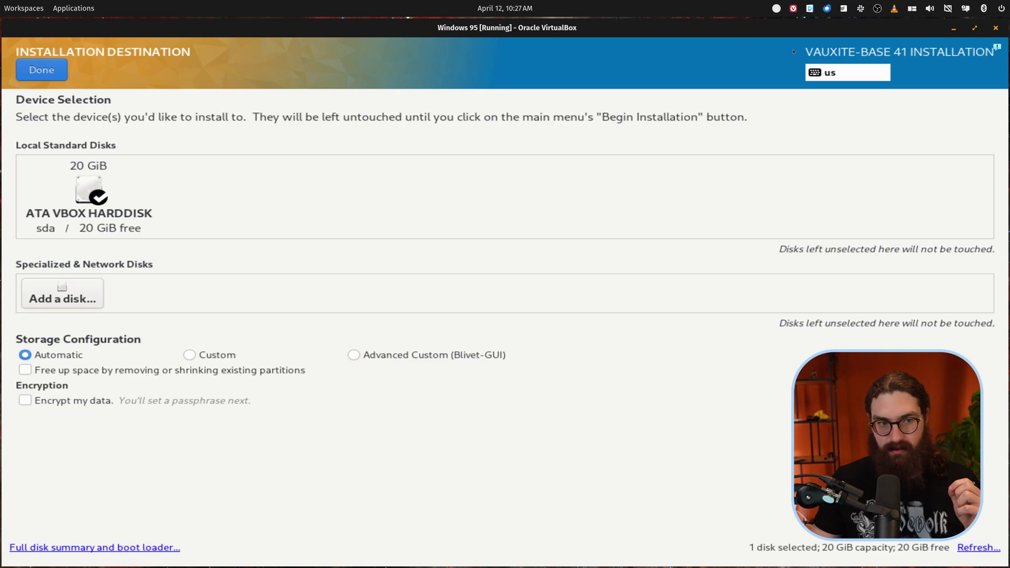
click(41, 70)
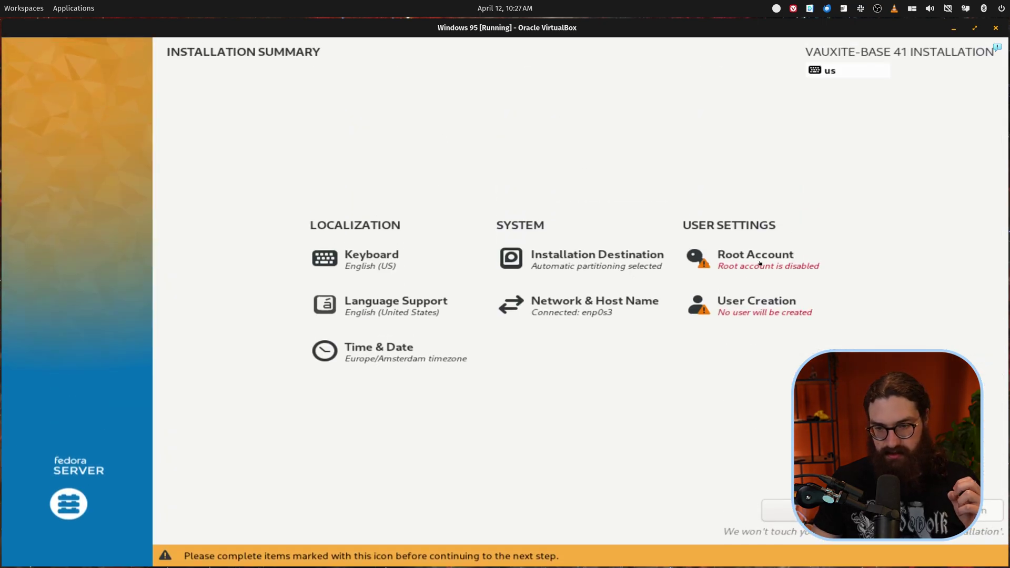
click(756, 266)
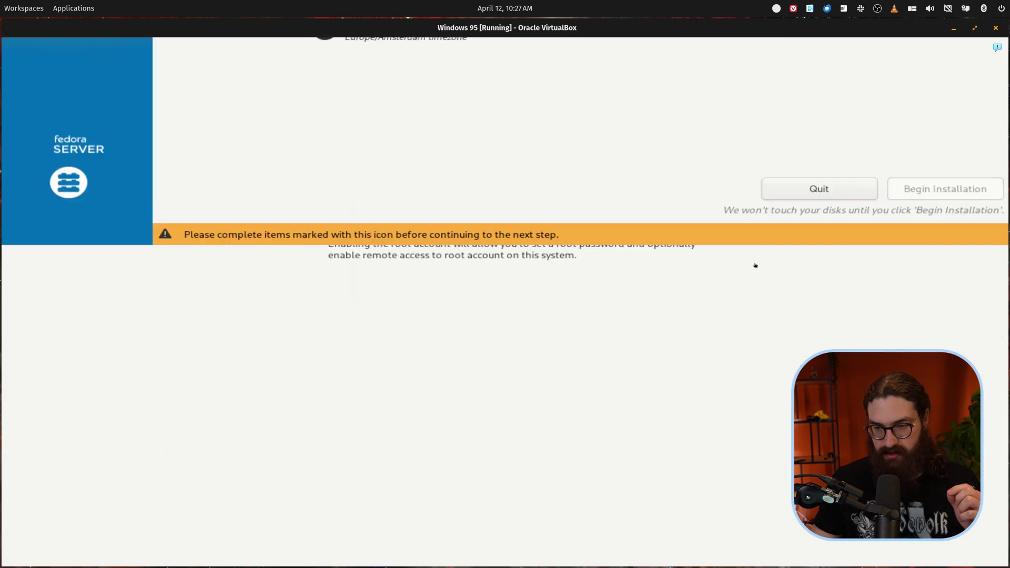
Enable the root account with a confirmed password, accepting the weak-password warning
click(360, 230)
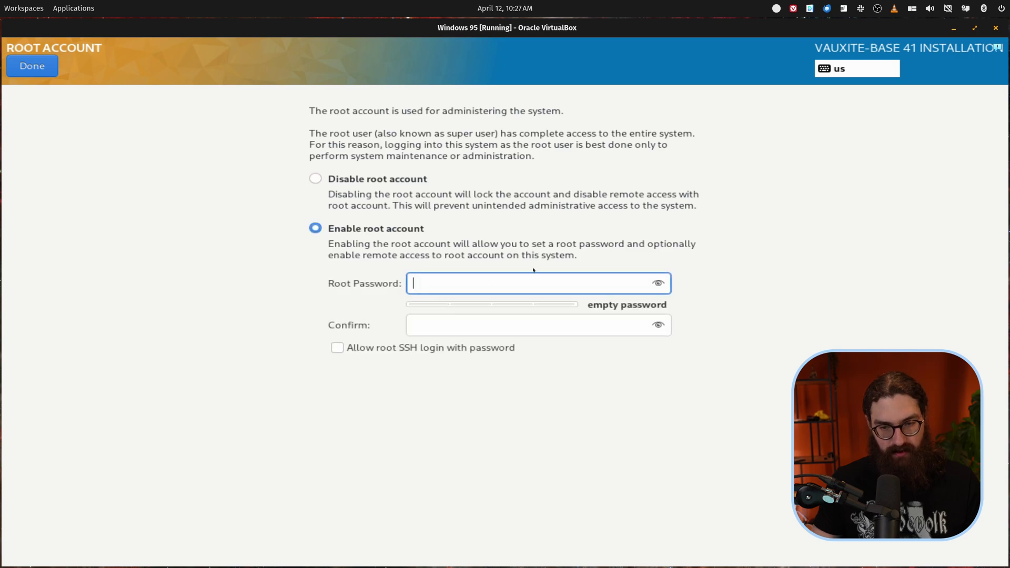
text(********)
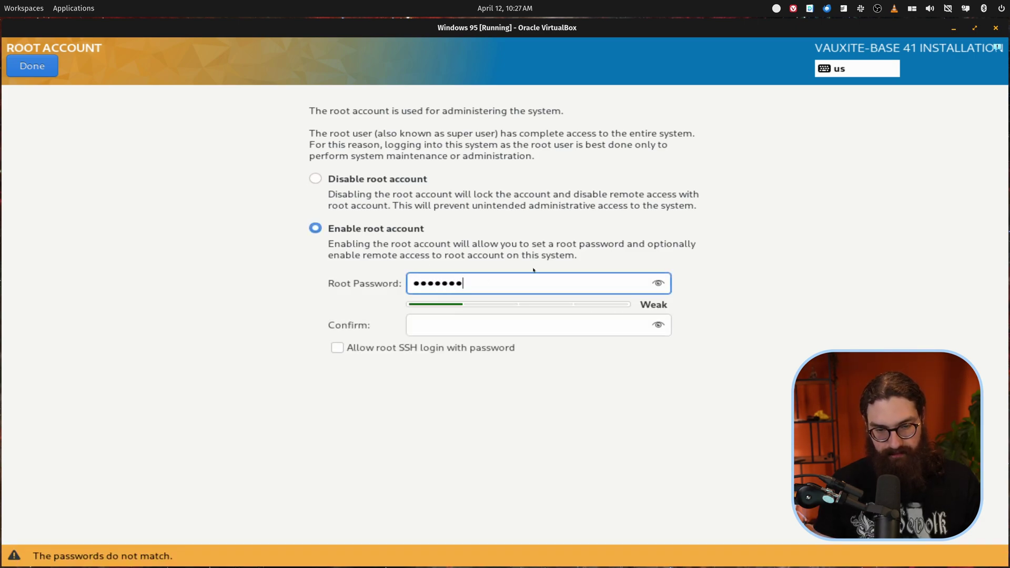
key(Tab)
text(********)
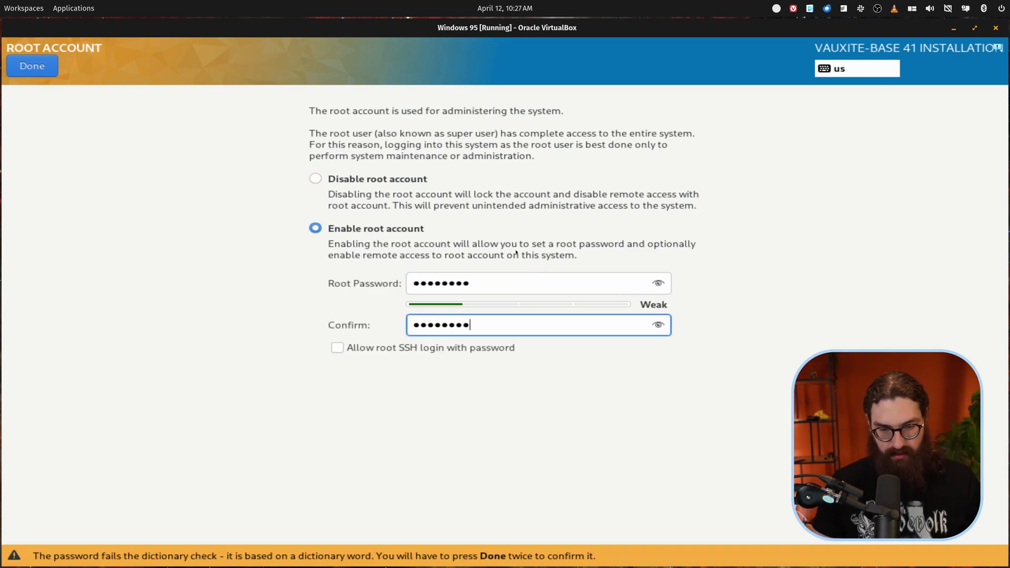
click(46, 69)
click(46, 69)
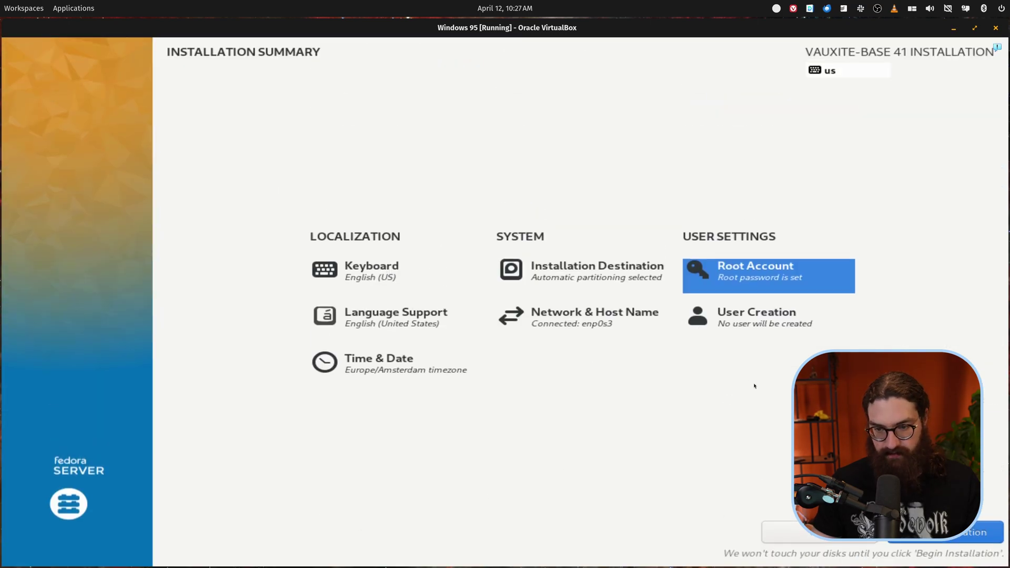
Create the administrator user with a confirmed password, then begin the installation
click(756, 322)
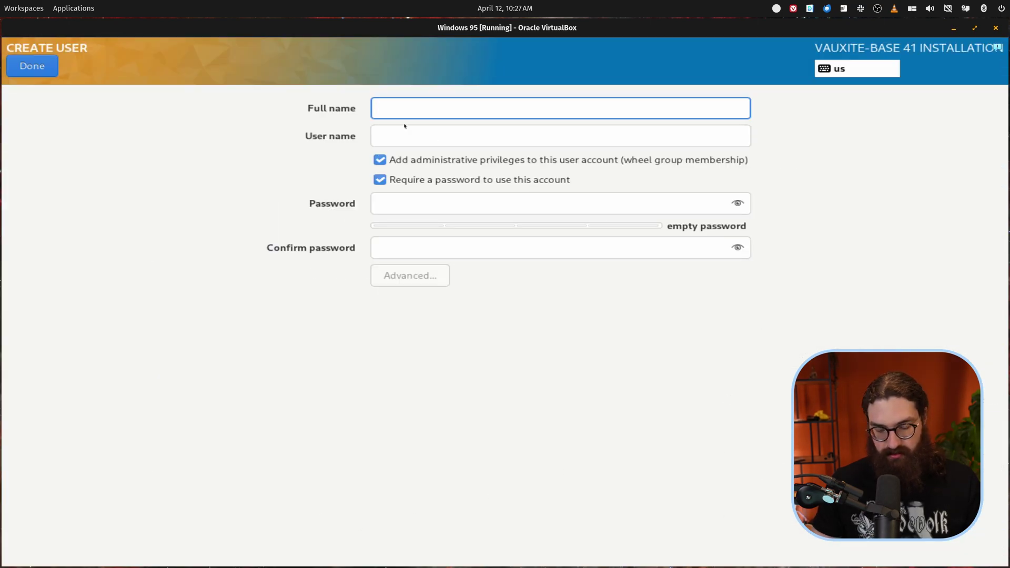
text(mischa)
key(Tab)
key(Tab)
key(Tab)
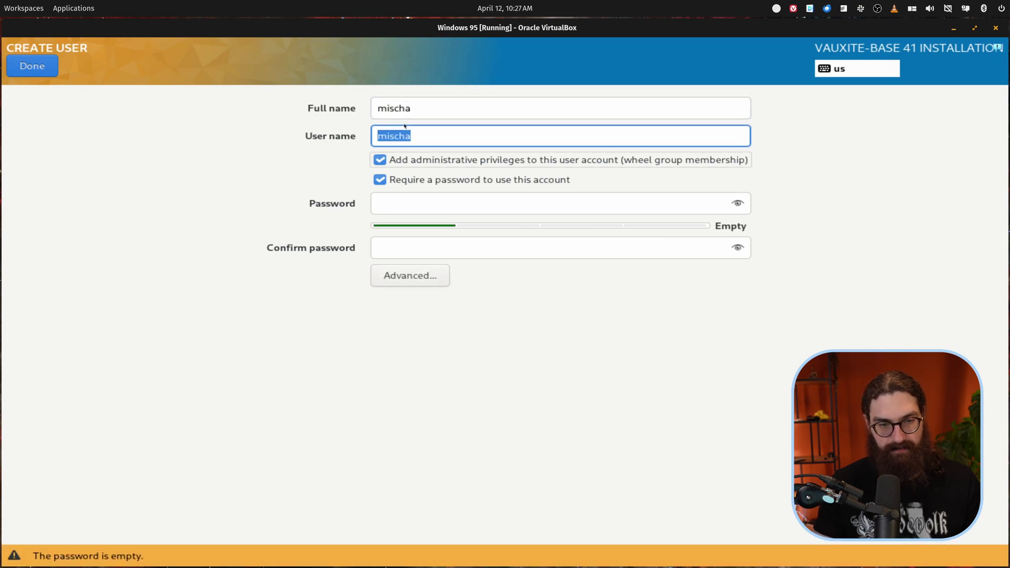
key(Tab)
text(*********)
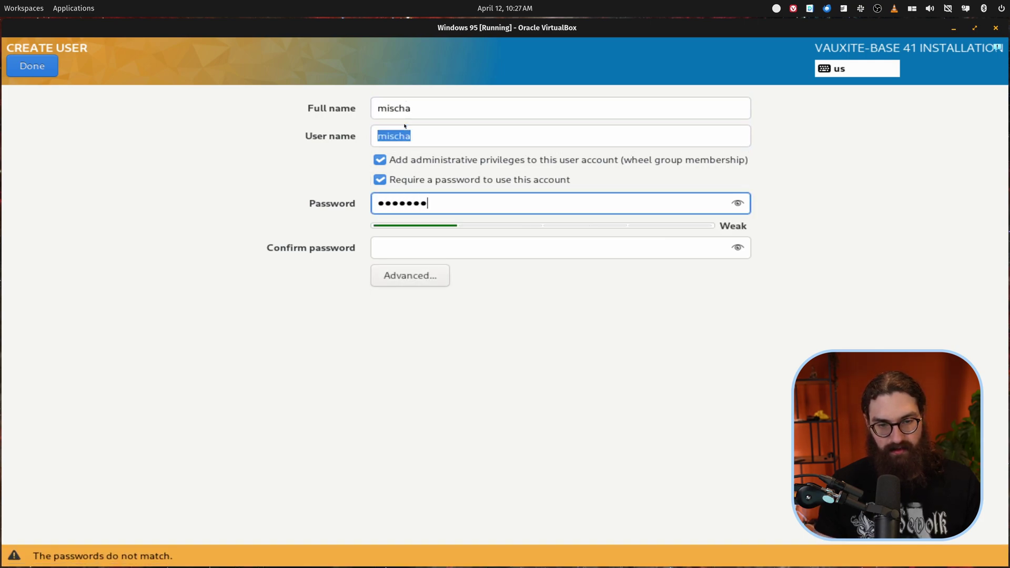
key(Tab)
text(*********)
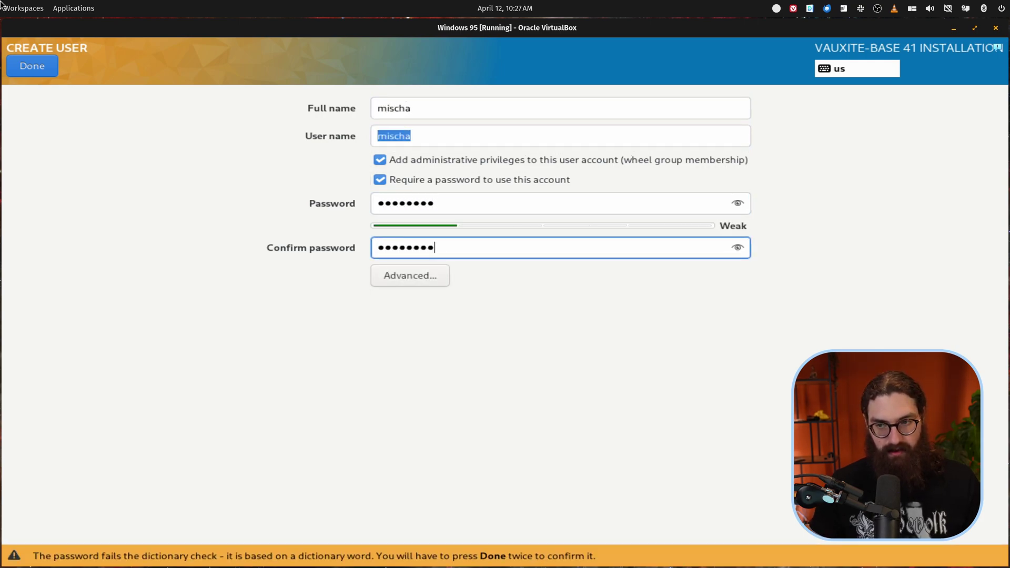
click(32, 66)
click(32, 65)
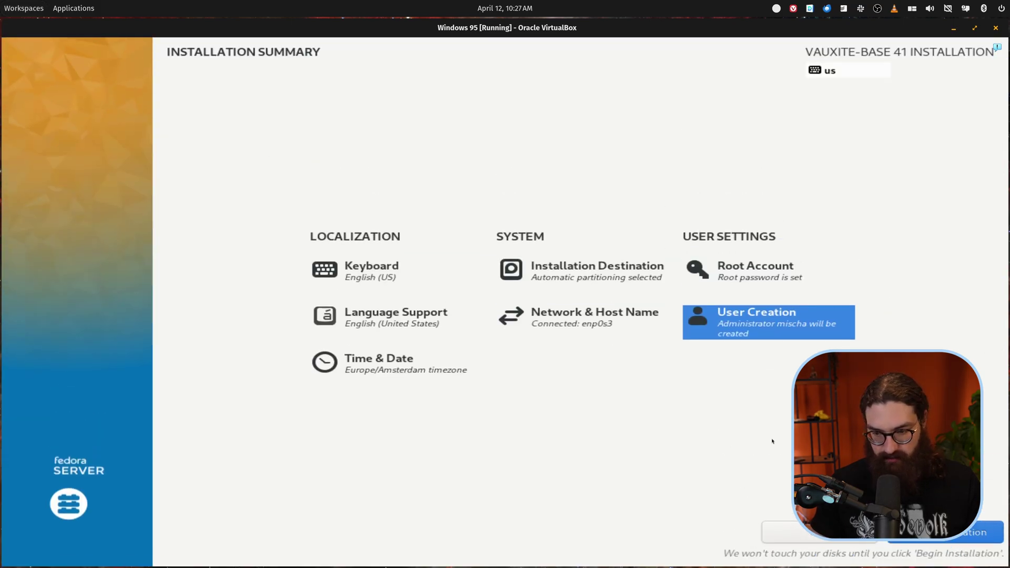
click(993, 534)
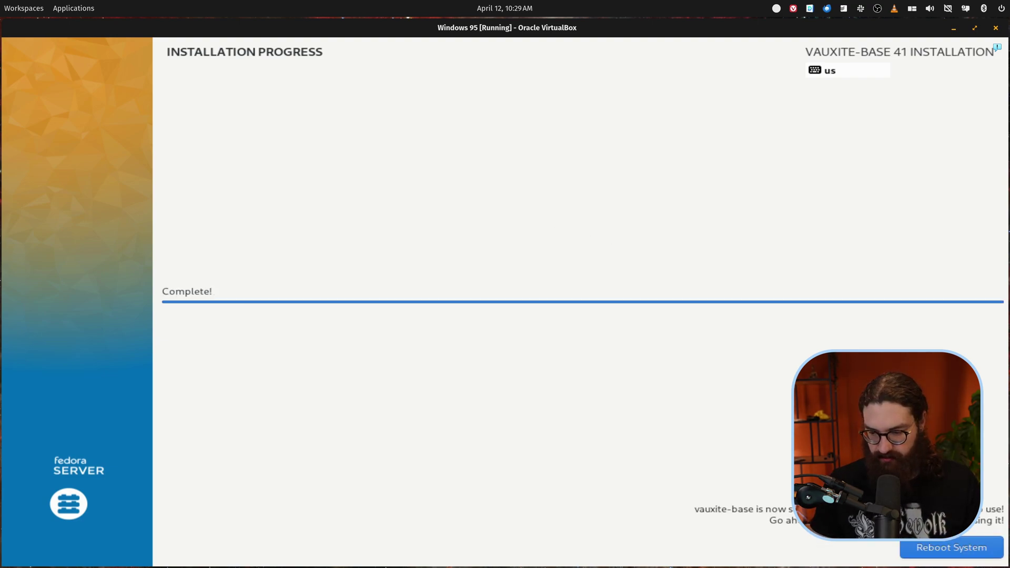
Reboot into the installed Vauxite system and log in with the user's password
click(993, 550)
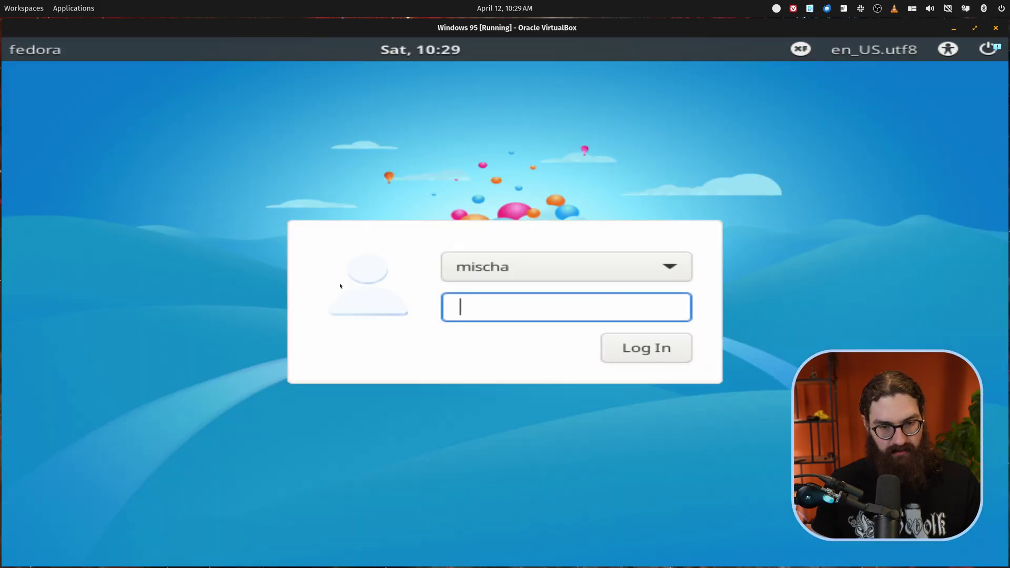
text(*********)
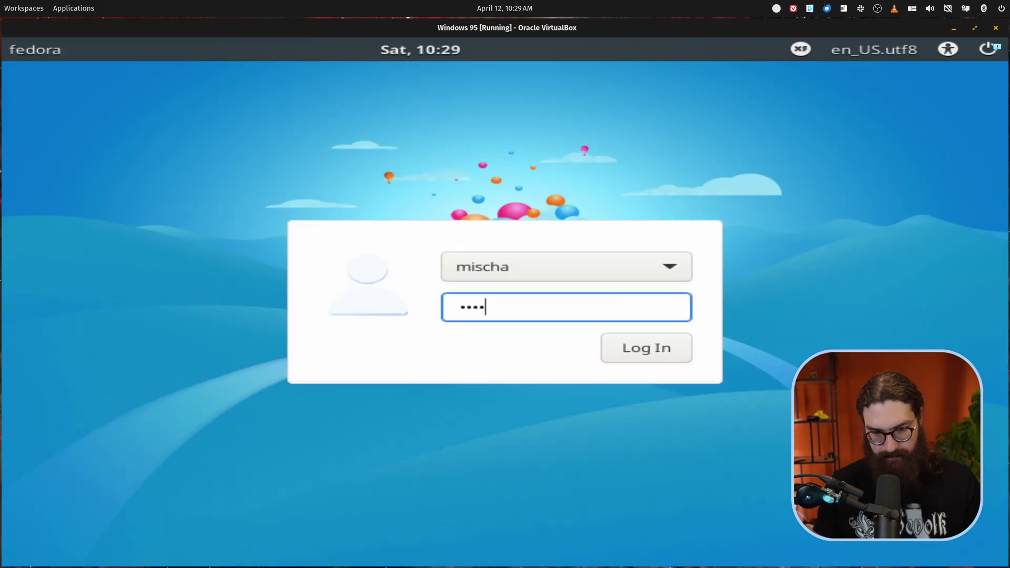
key(Return)
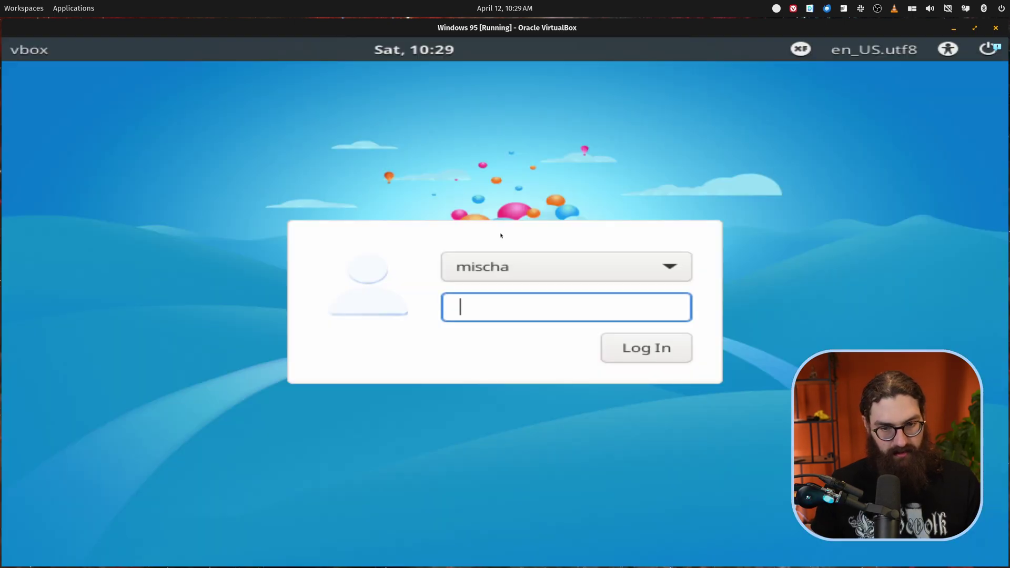
text(********)
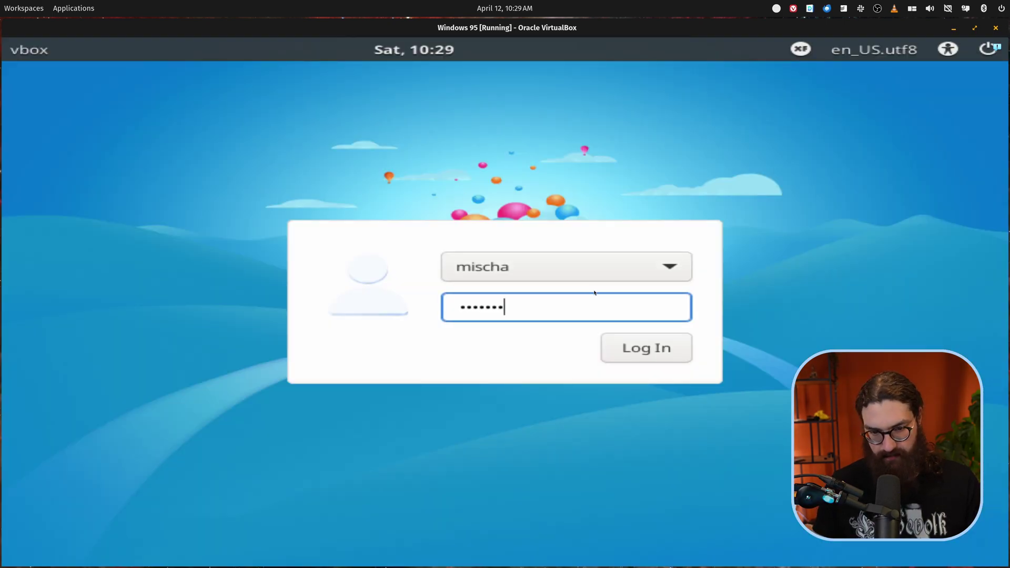
key(Return)
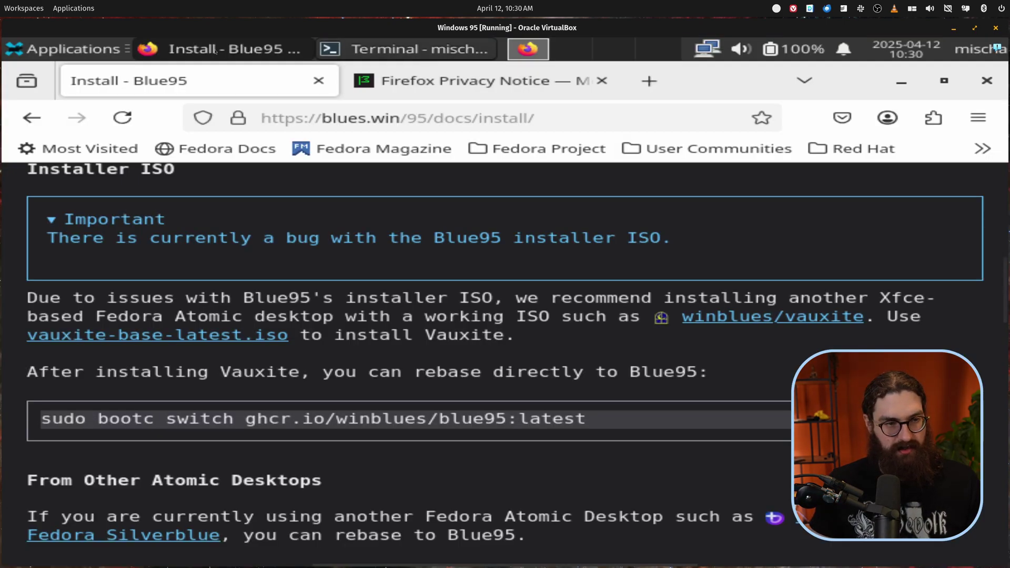
Copy the bootc switch command for ghcr.io/winblues/blue95:latest from the Blue95 install page
click(405, 53)
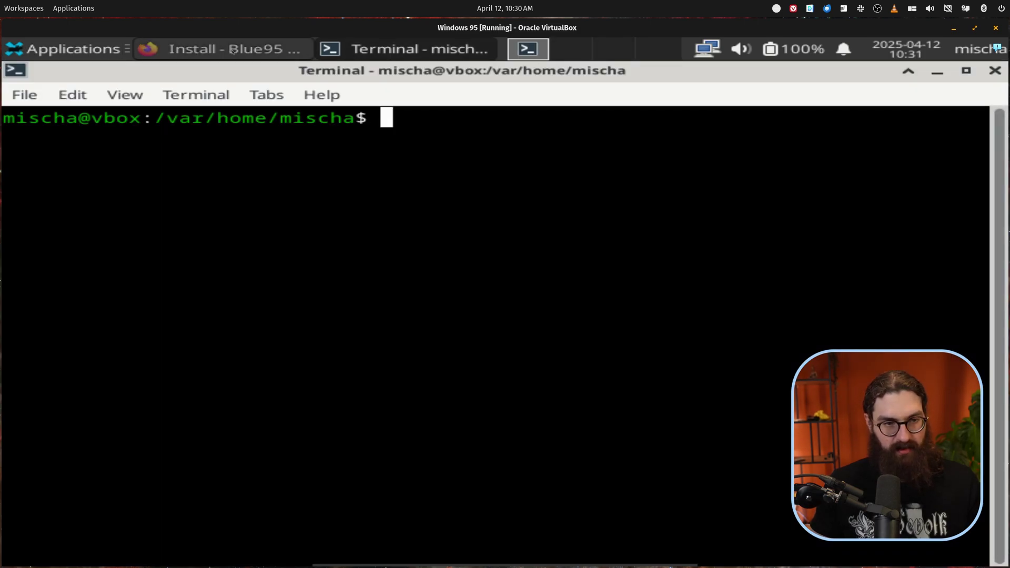
click(513, 54)
drag(46, 421, 587, 420)
right_click(556, 420)
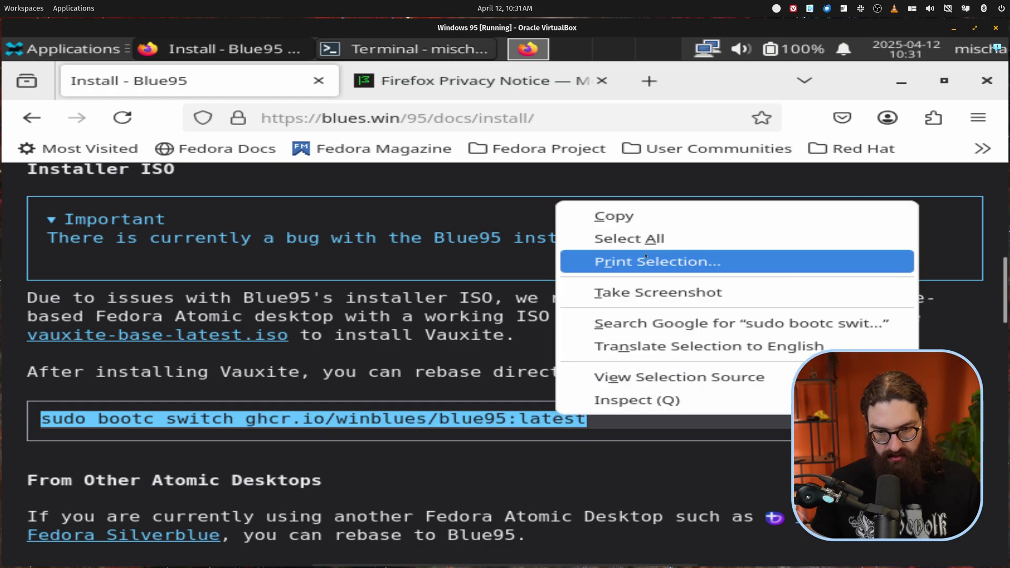
click(614, 216)
Paste and run the bootc switch command in the terminal, entering the sudo password
click(393, 48)
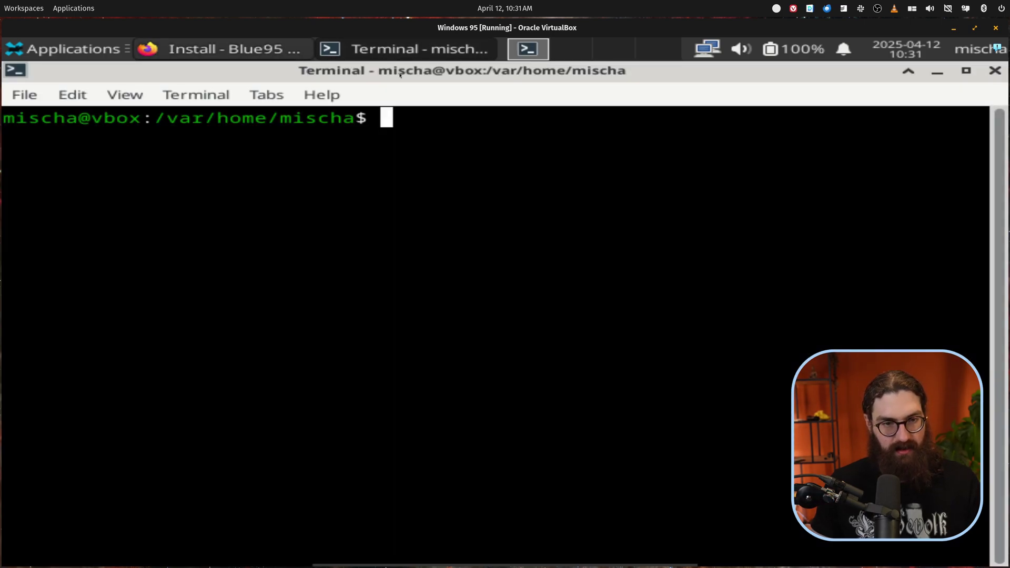
right_click(390, 150)
click(458, 287)
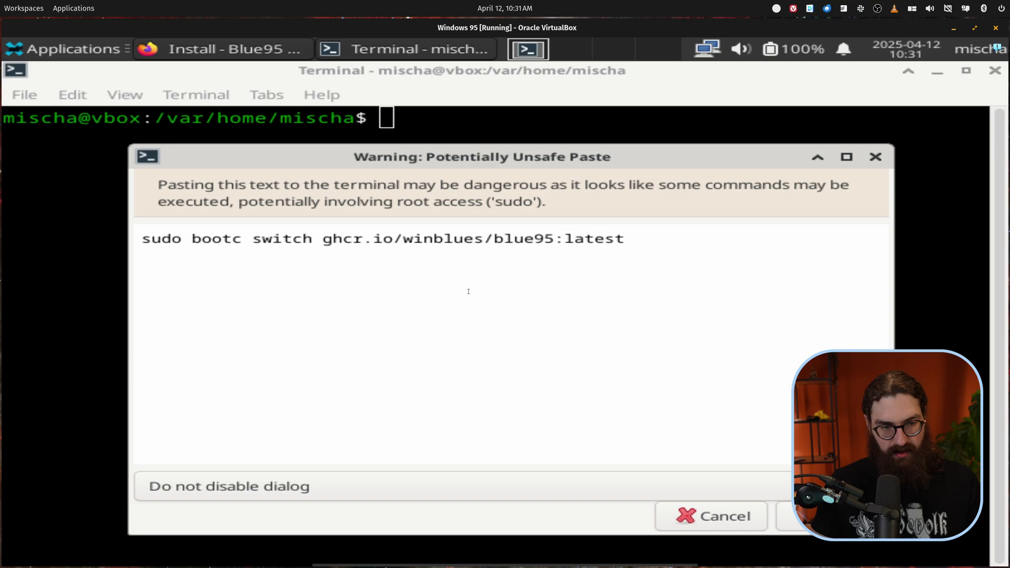
click(789, 516)
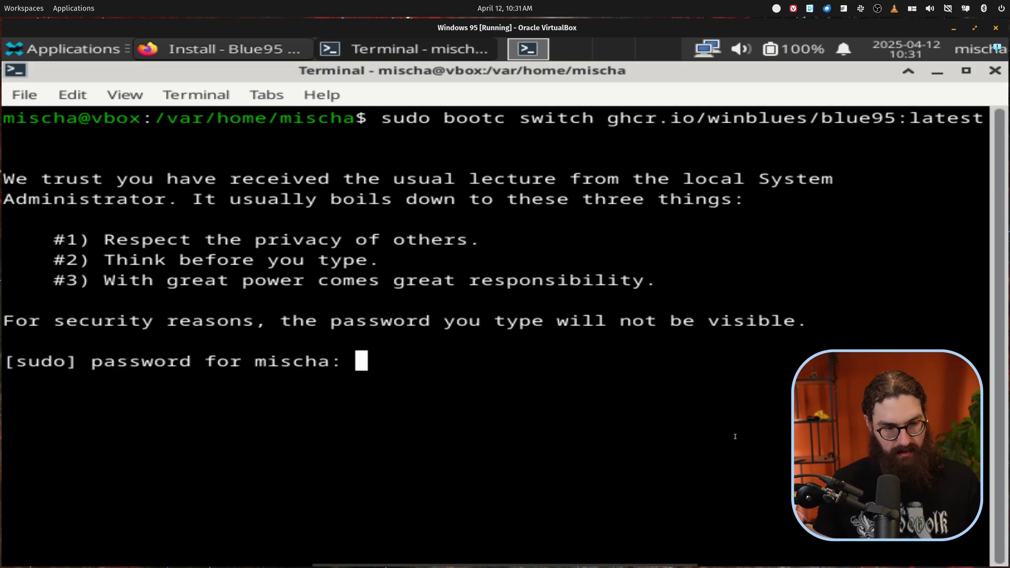
key(Return)
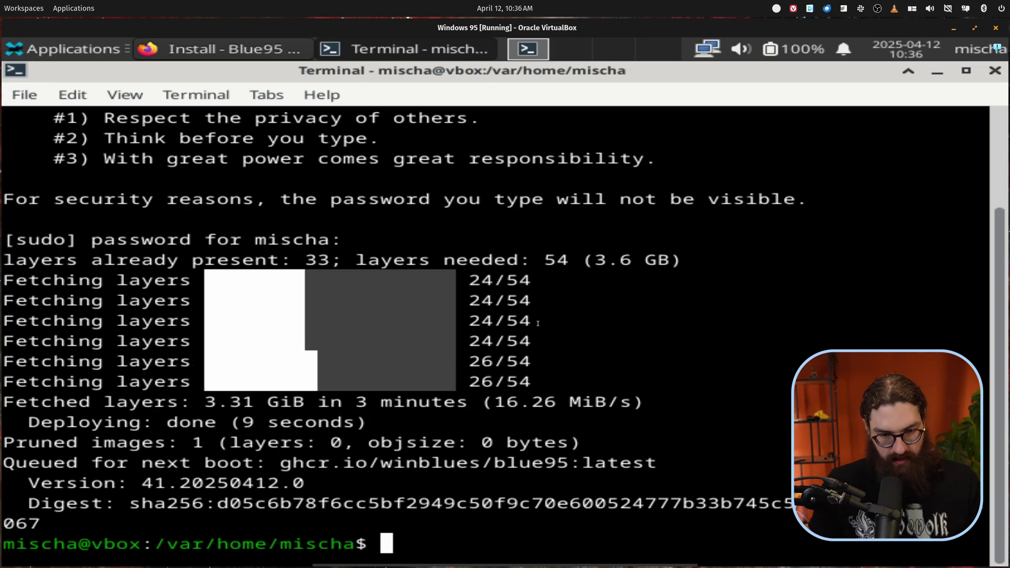
Restart the guest with sudo reboot
scroll(556, 377, up, 1)
scroll(559, 368, down, 1)
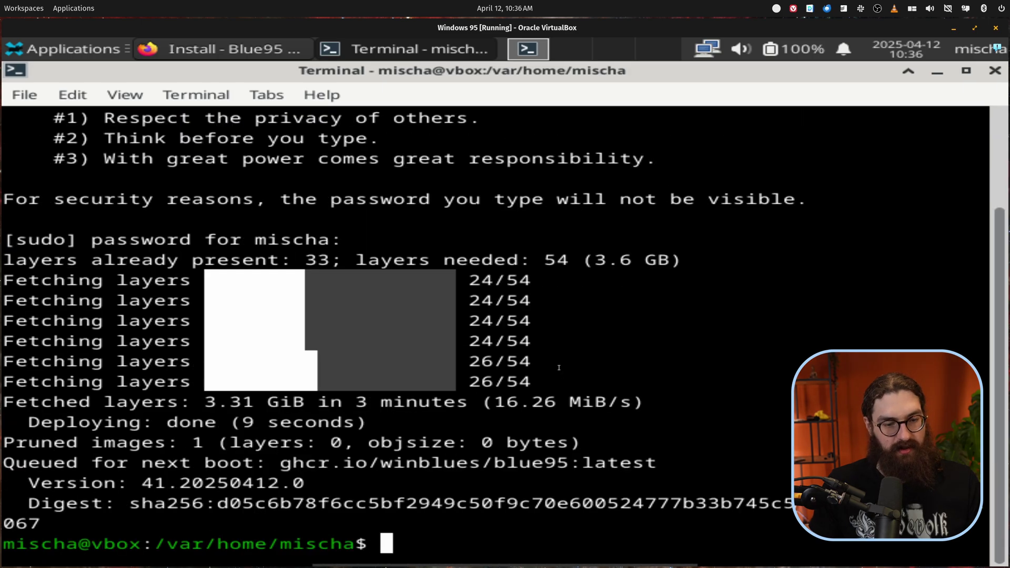
text(sudo reboot)
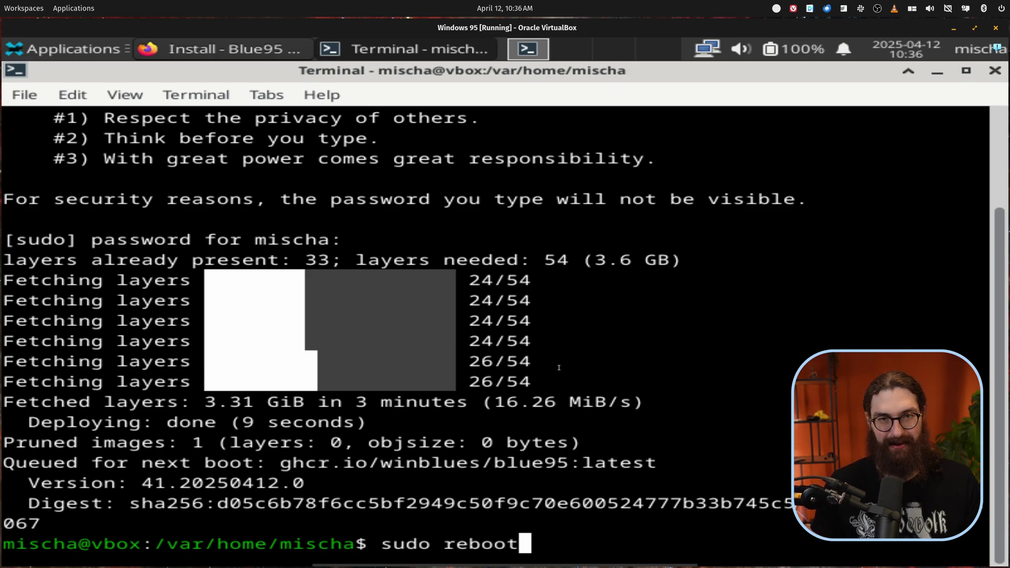
key(Return)
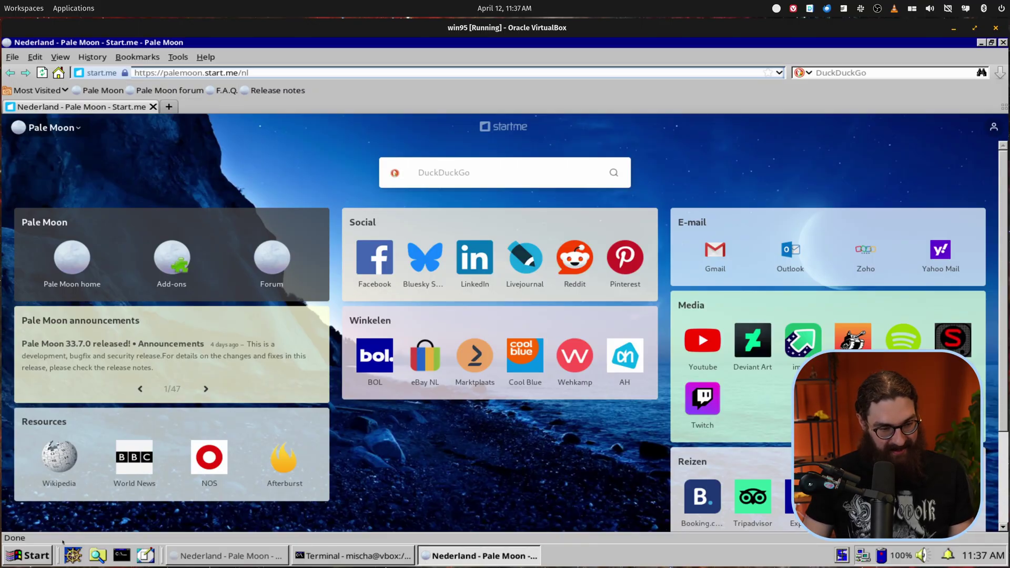
Minimise Pale Moon and the Neovim terminal, select the Trash, My Computer and Home icons, then restore Pale Moon
click(981, 43)
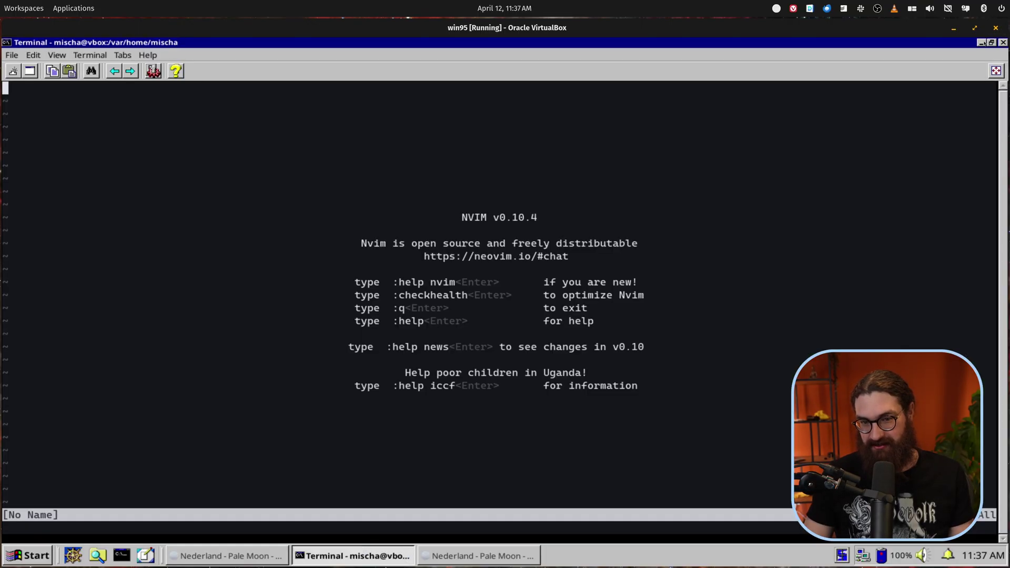
click(981, 44)
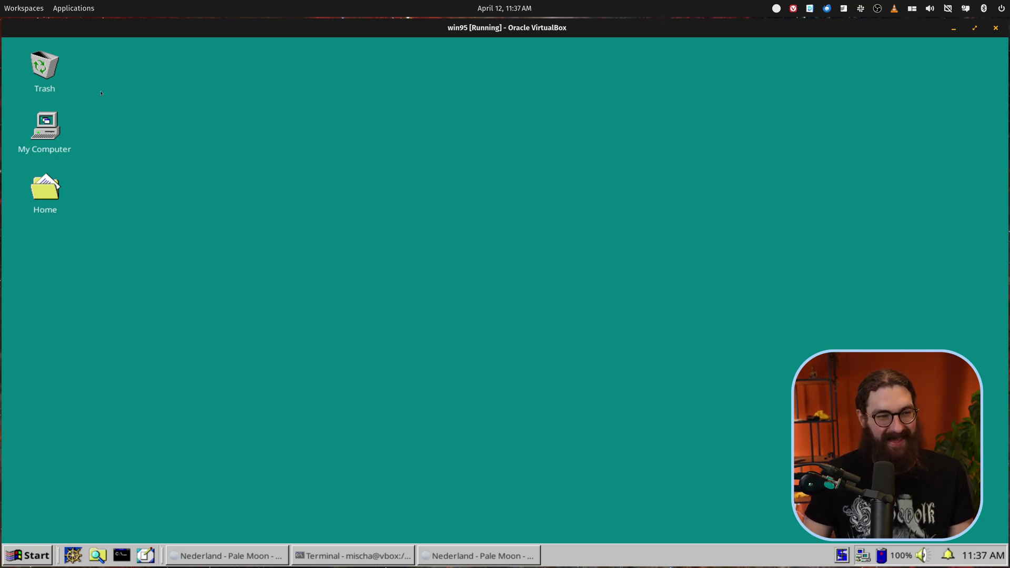
drag(149, 276, 196, 397)
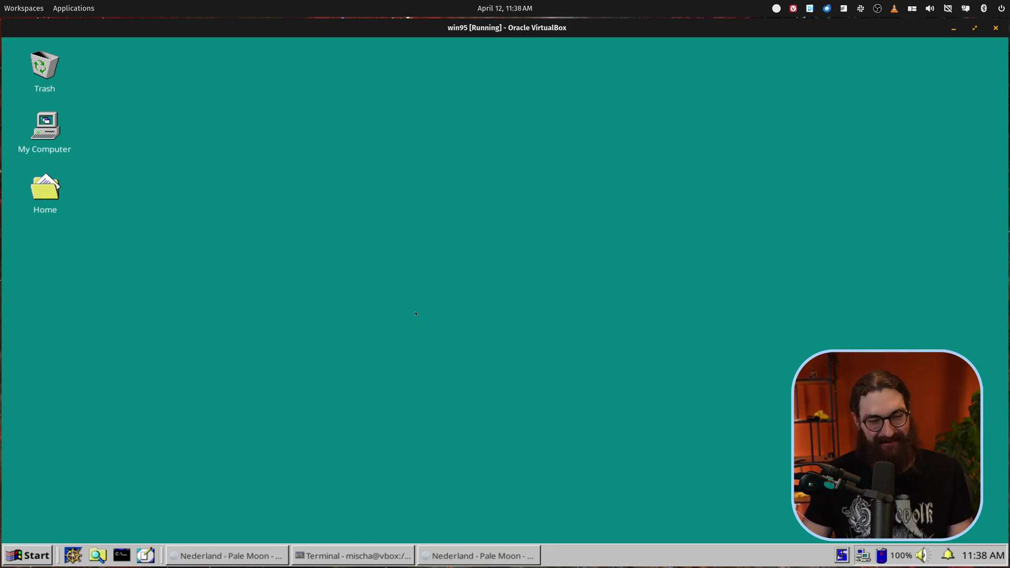
click(475, 557)
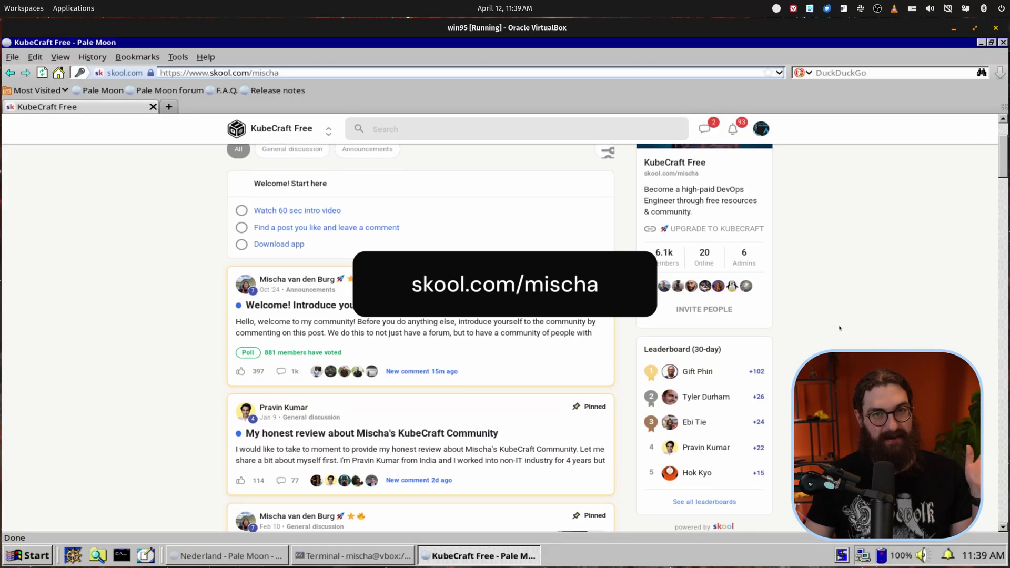
scroll(319, 153, up, 2)
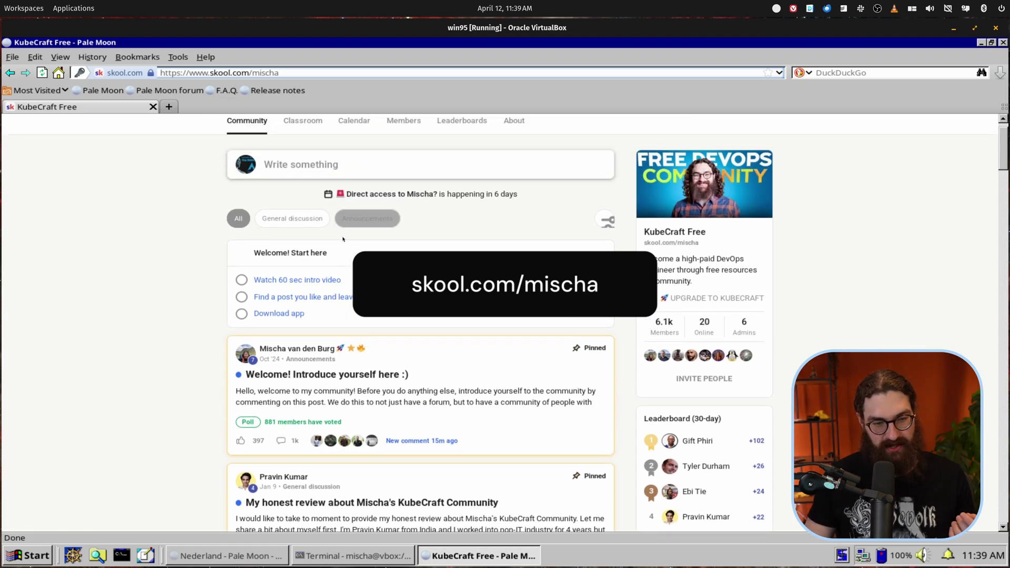
scroll(394, 264, down, 5)
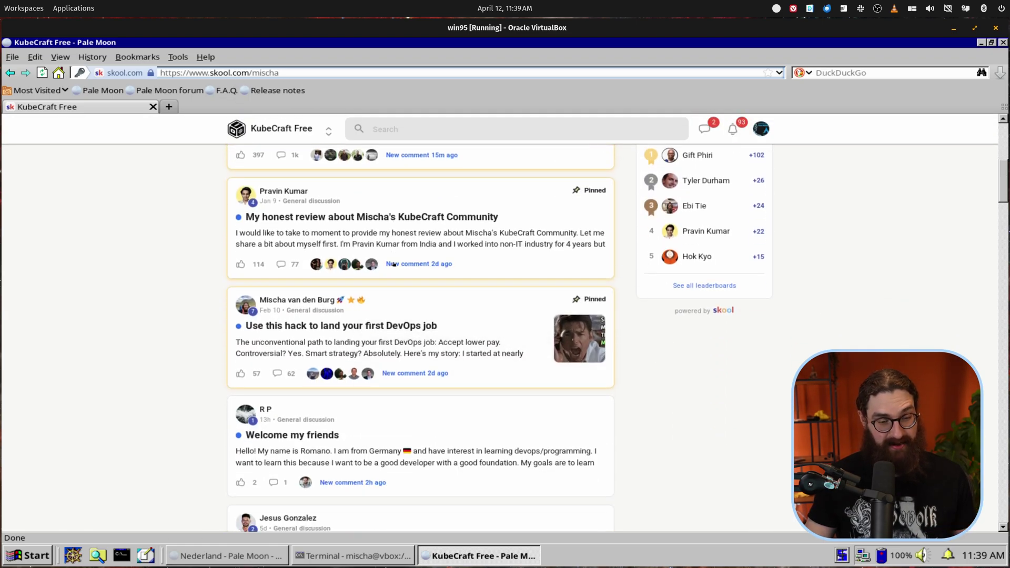
scroll(394, 264, down, 3)
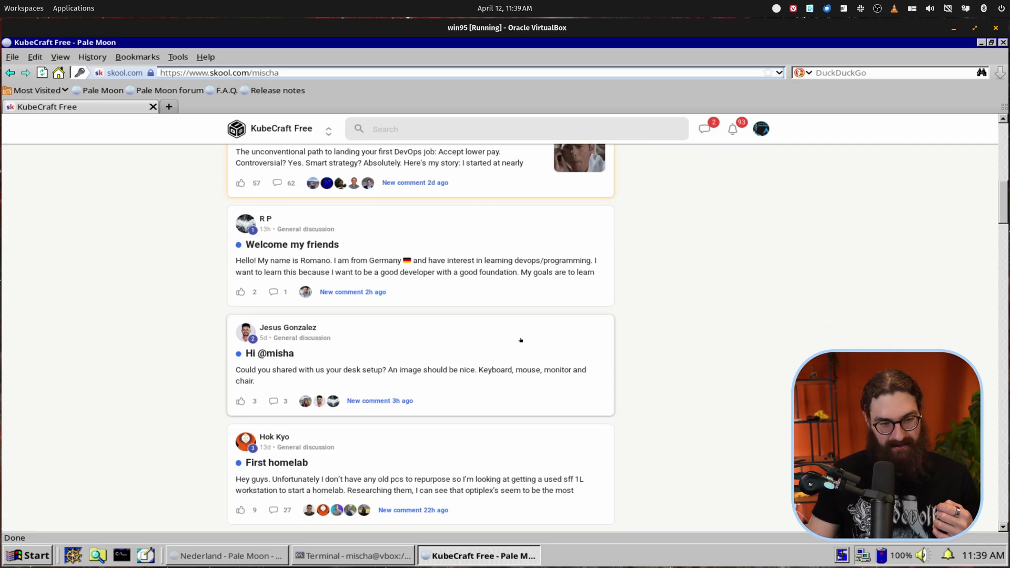
scroll(520, 340, down, 5)
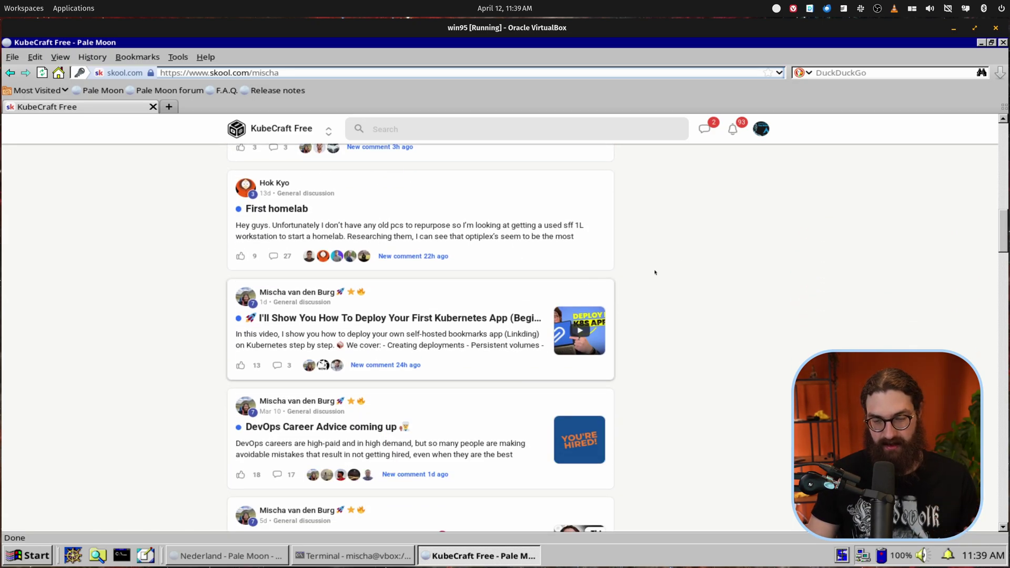
scroll(500, 300, down, 2)
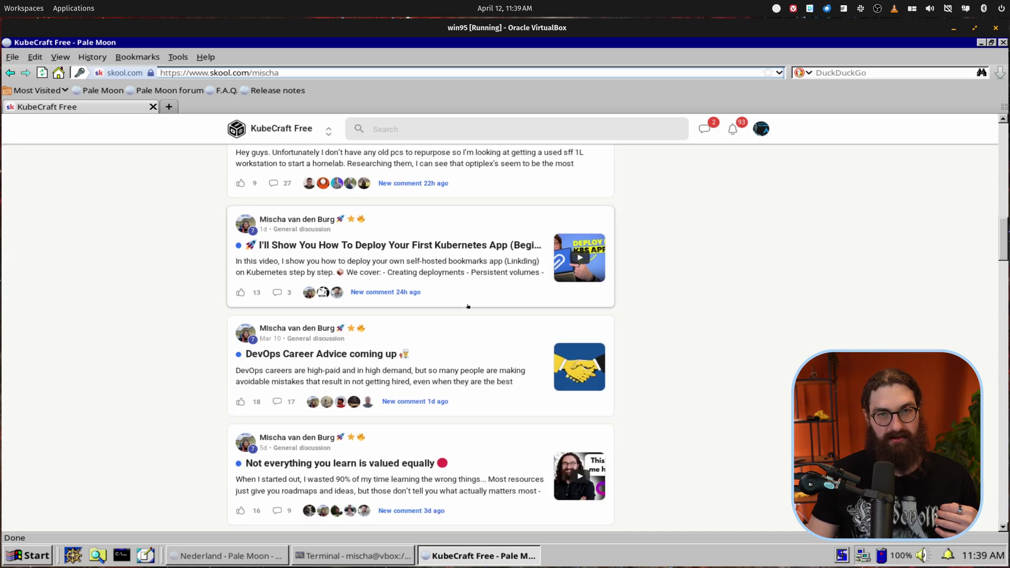
scroll(721, 301, up, 17)
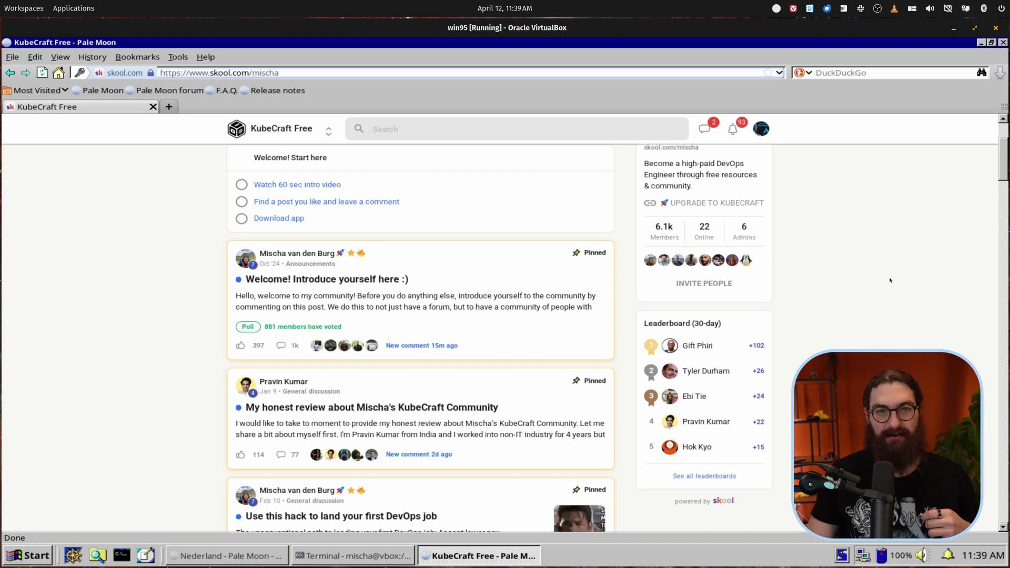
scroll(891, 280, down, 7)
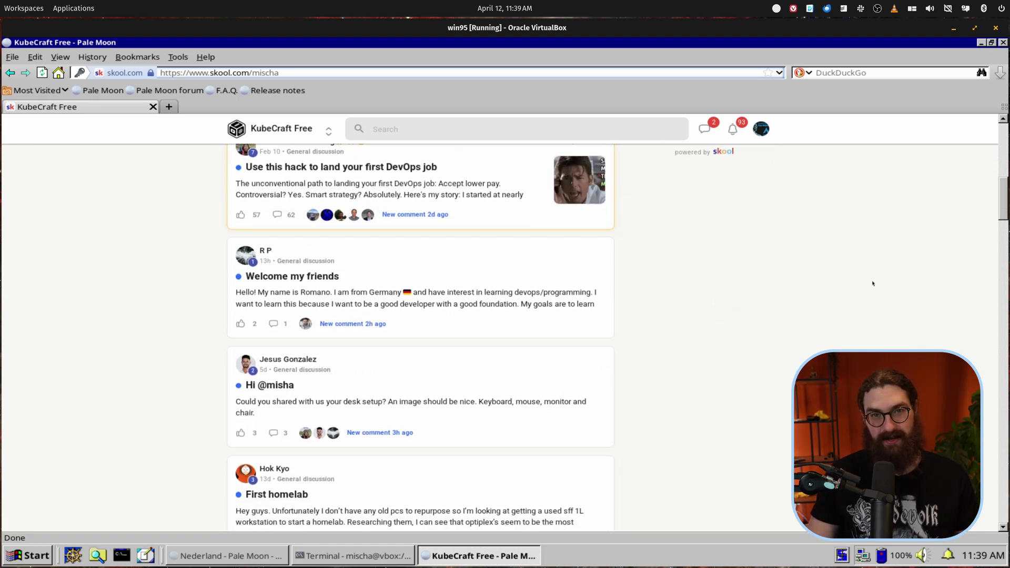